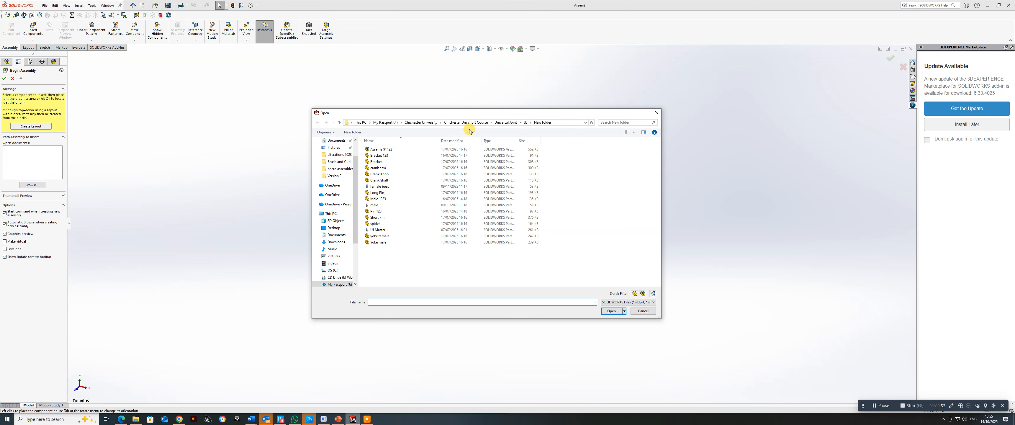
- Browse to the UJ Parts folder inside the 25_26 course folder's UJ directory and widen the file type column
click(428, 123)
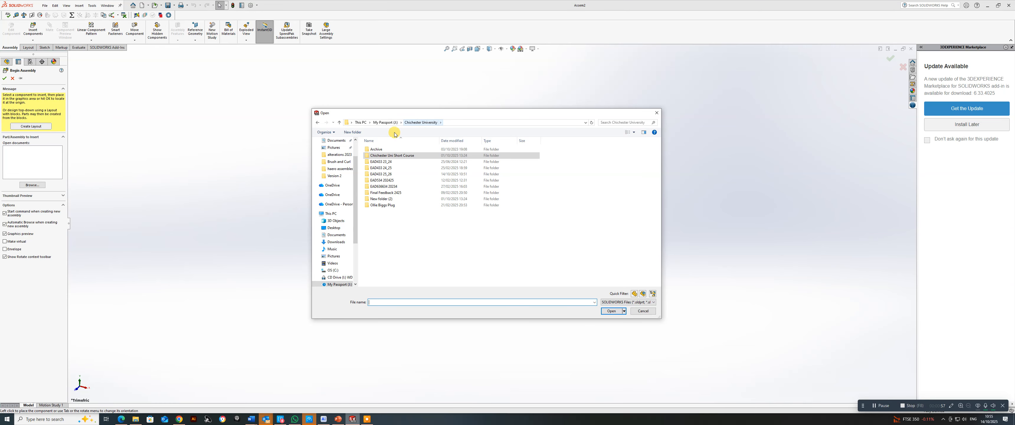
double_click(386, 176)
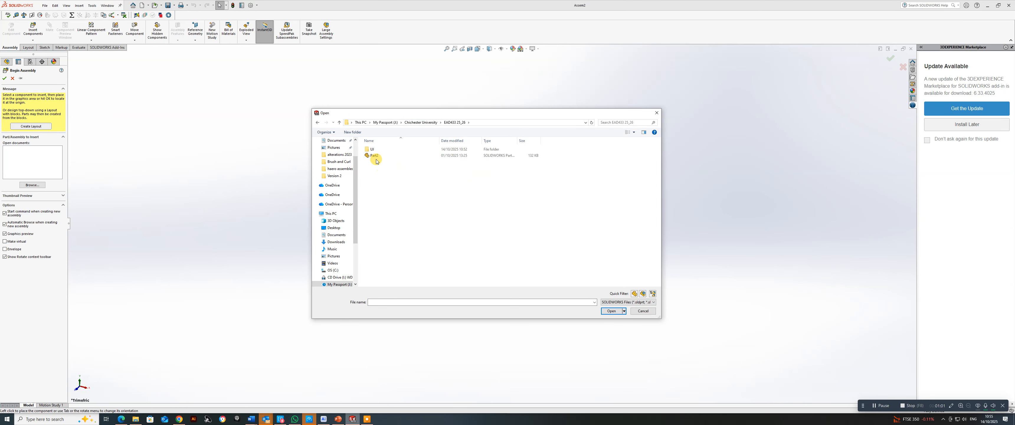
double_click(374, 150)
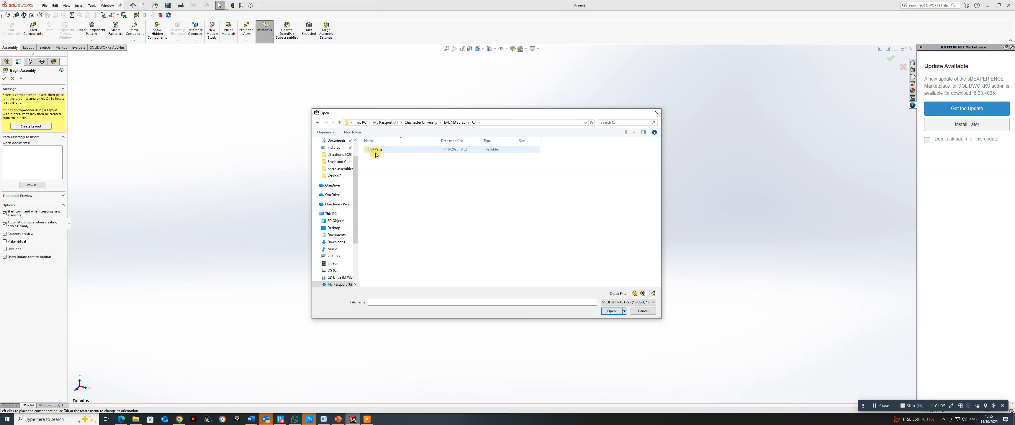
double_click(376, 151)
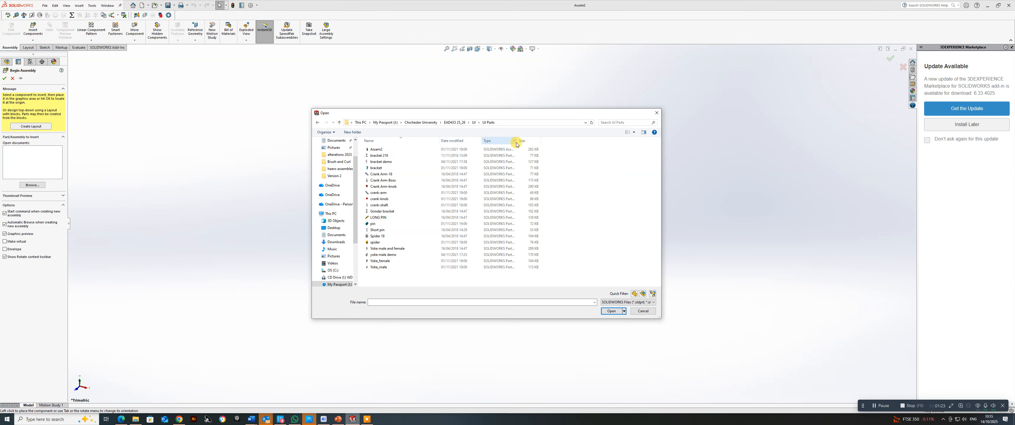
drag(517, 141, 541, 141)
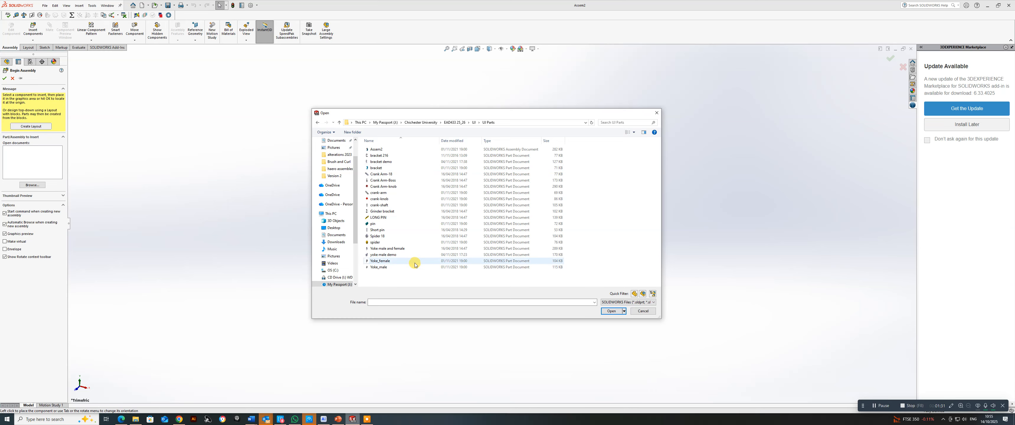
- Choose the bracket part as the first component and show the folder's files as large icons
click(382, 169)
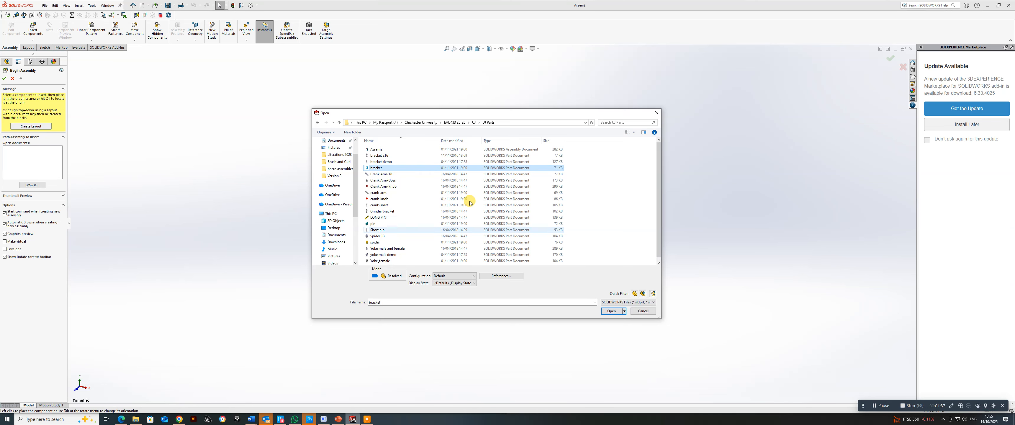
click(634, 132)
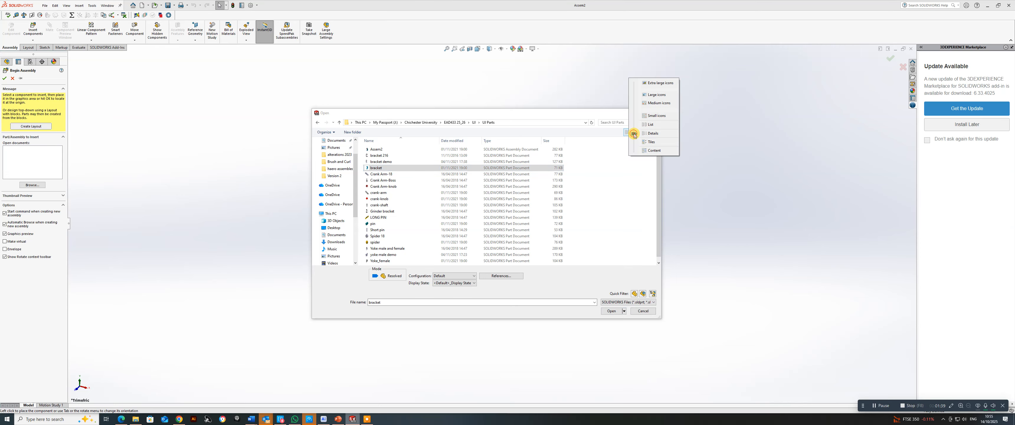
click(656, 95)
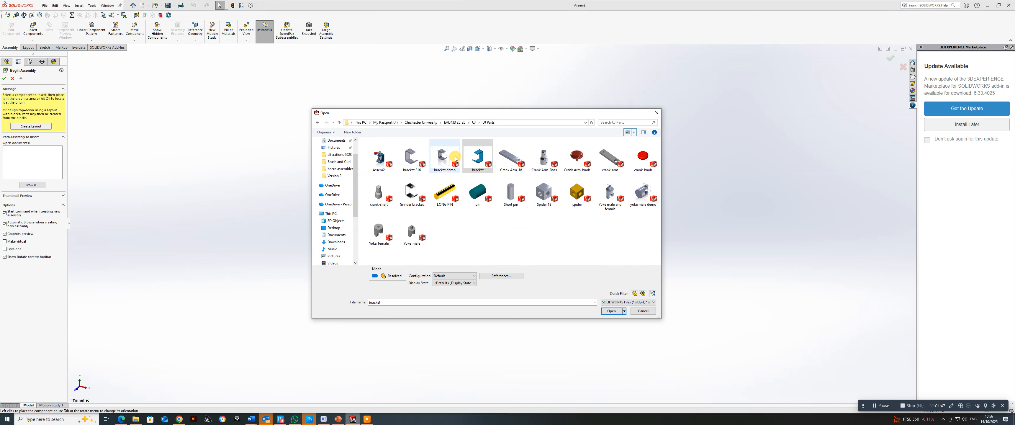
- Open the bracket and place it in the graphics area as the assembly's first component, accepting the educational-version notice
click(611, 311)
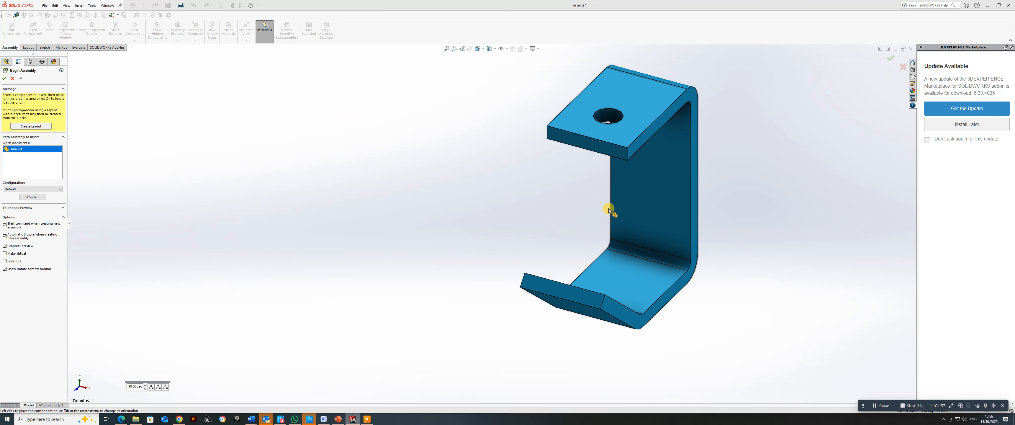
click(507, 50)
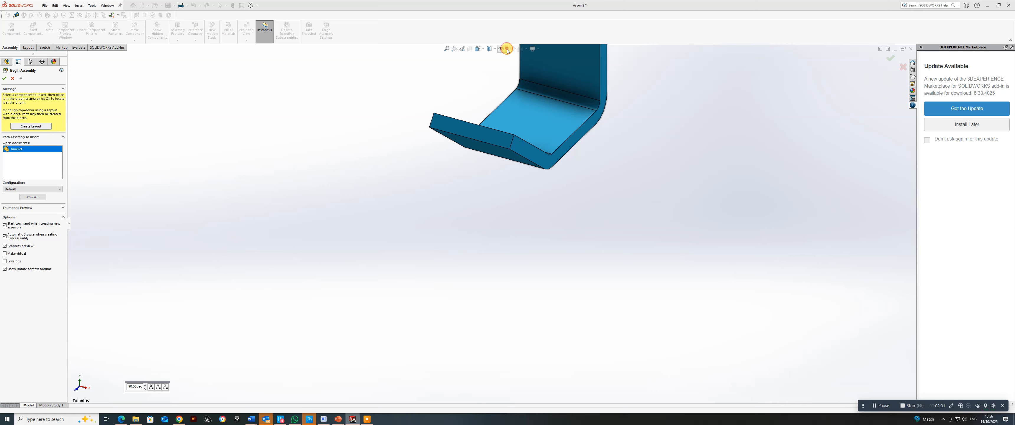
click(501, 82)
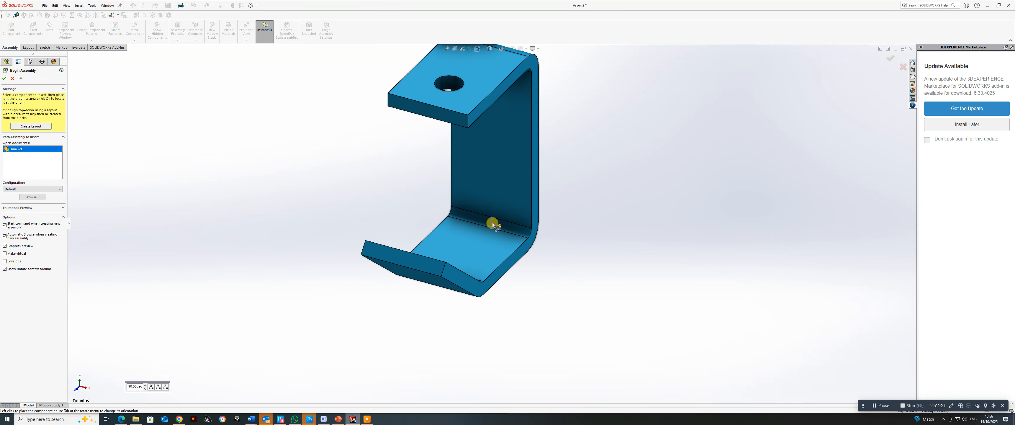
click(492, 224)
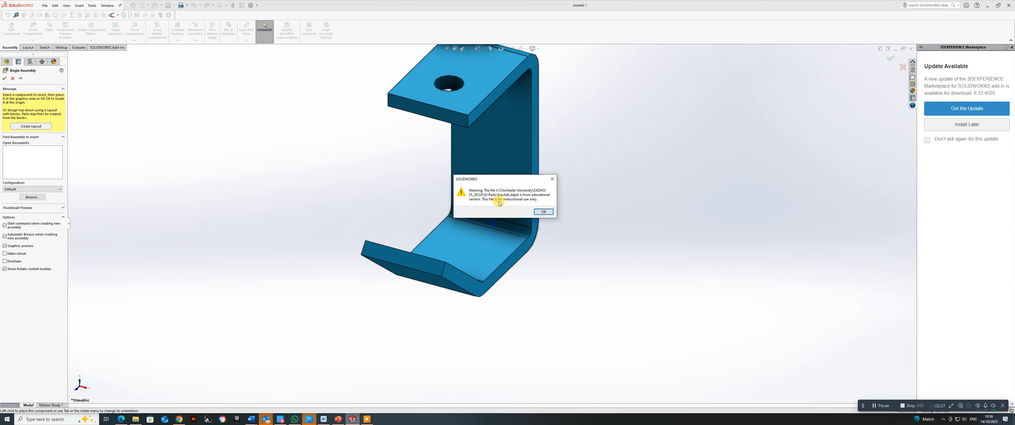
click(544, 212)
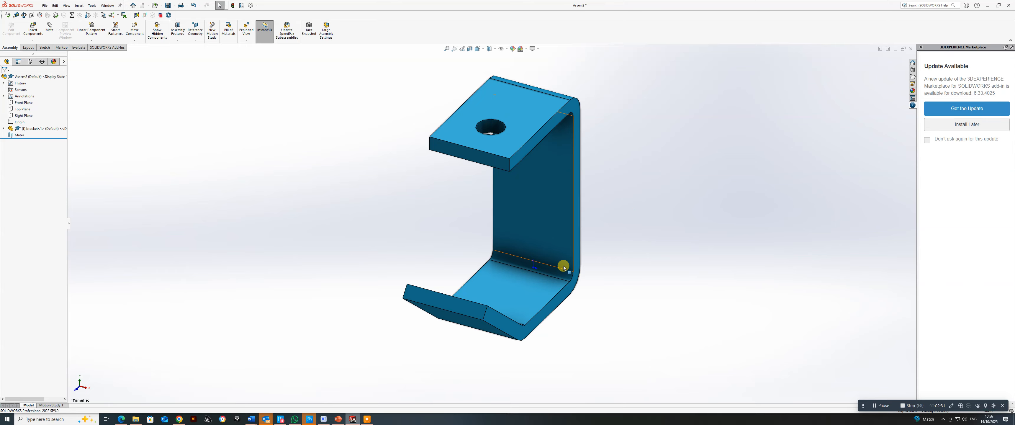
- Change the scene to a plain white background and turn the bracket to check it
middle_drag(564, 247, 697, 284)
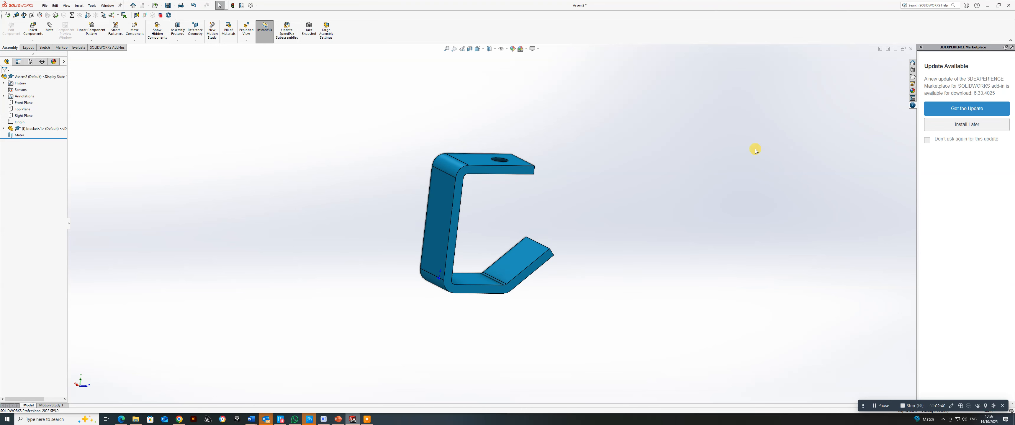
click(526, 49)
click(536, 63)
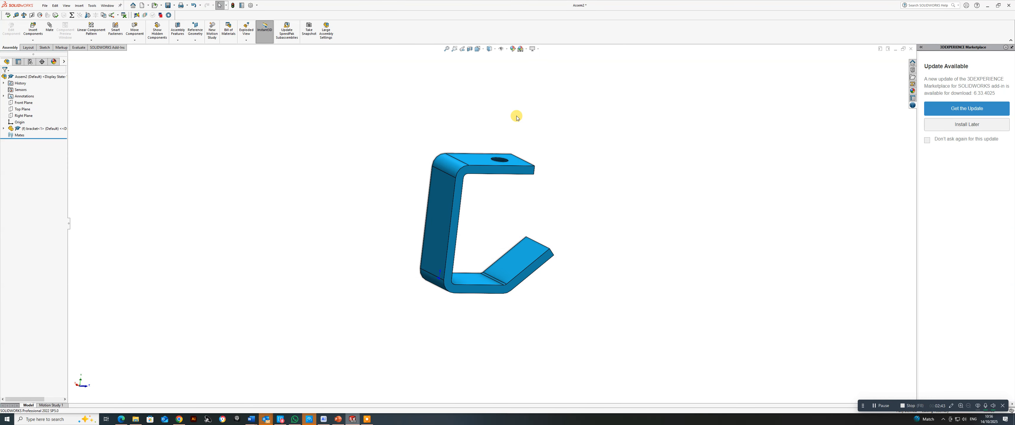
middle_drag(554, 207, 540, 181)
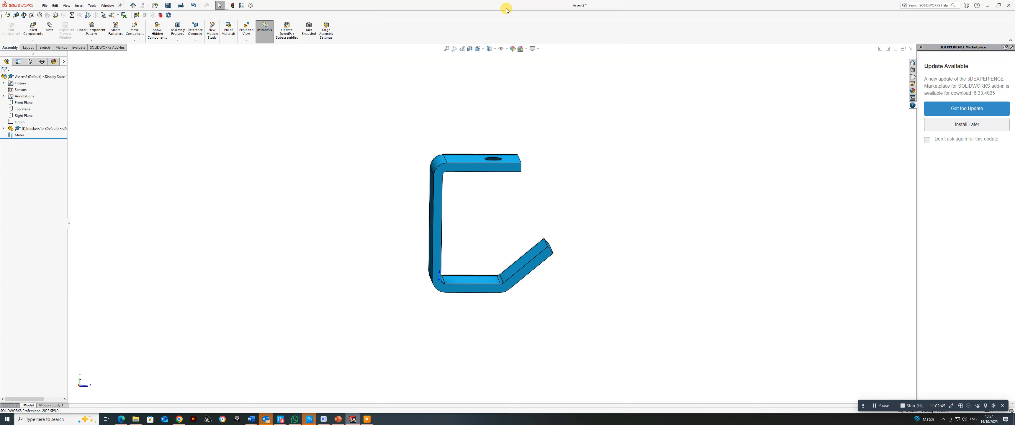
- Orient the view level with the bracket's angled side using the view selector
click(538, 49)
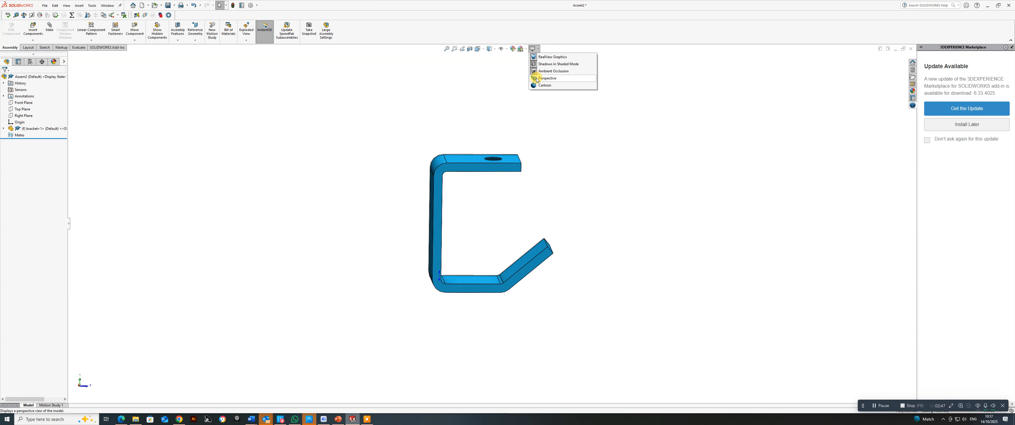
click(579, 147)
middle_drag(580, 145, 543, 170)
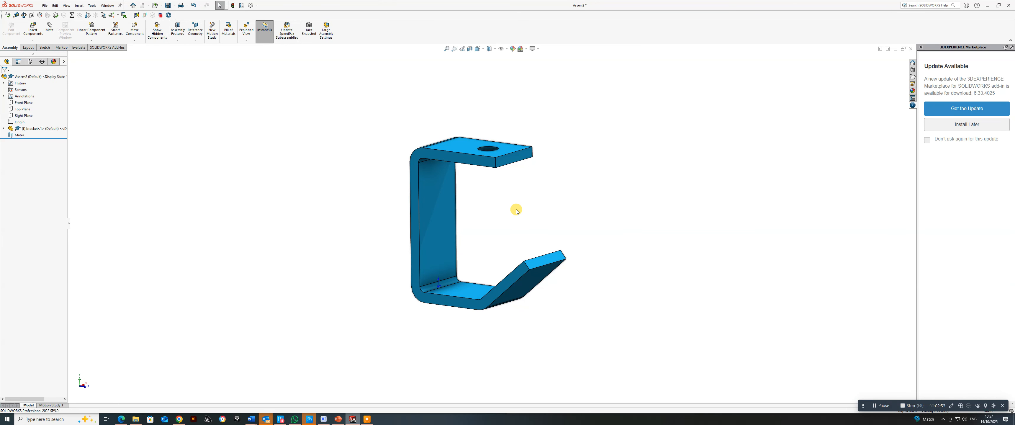
key(space)
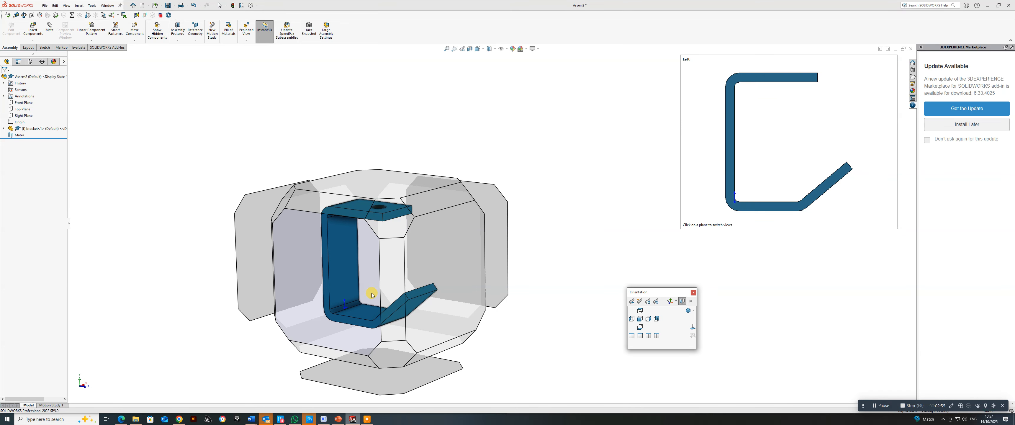
click(393, 294)
scroll(523, 210, up, 4)
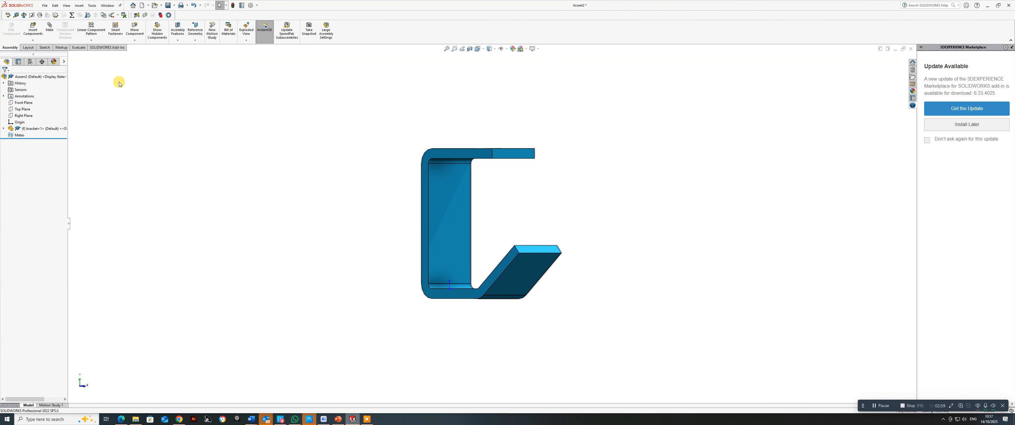
- Insert the Crank Arm-Boss, Crank Arm-knob, crank-arm, Yoke male and female, Spider 18, Short pin and LONG PIN parts together
click(33, 30)
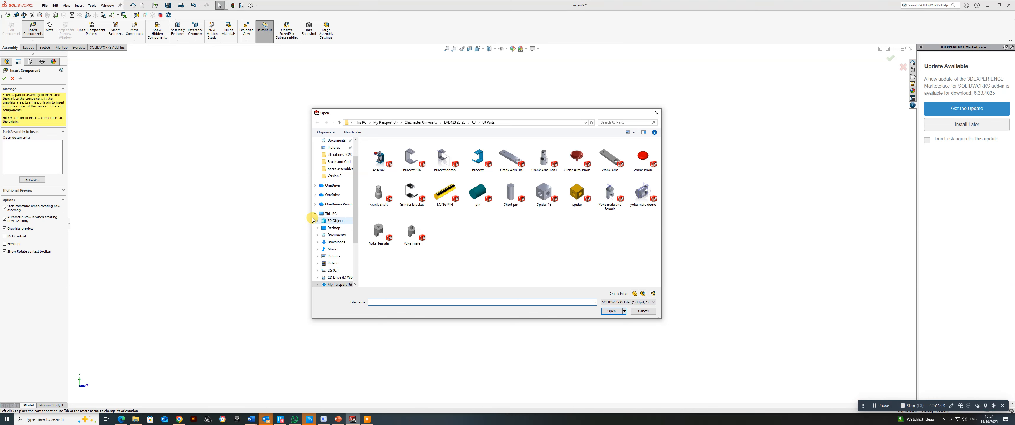
click(515, 160)
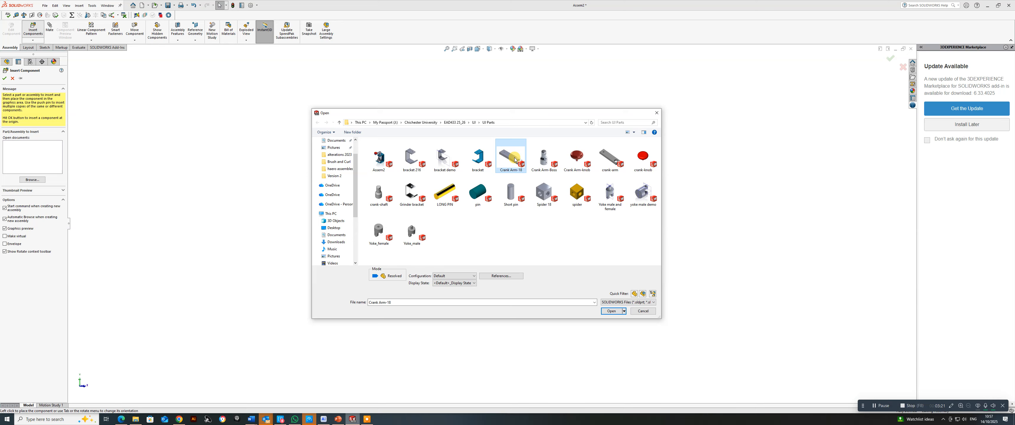
click(609, 162)
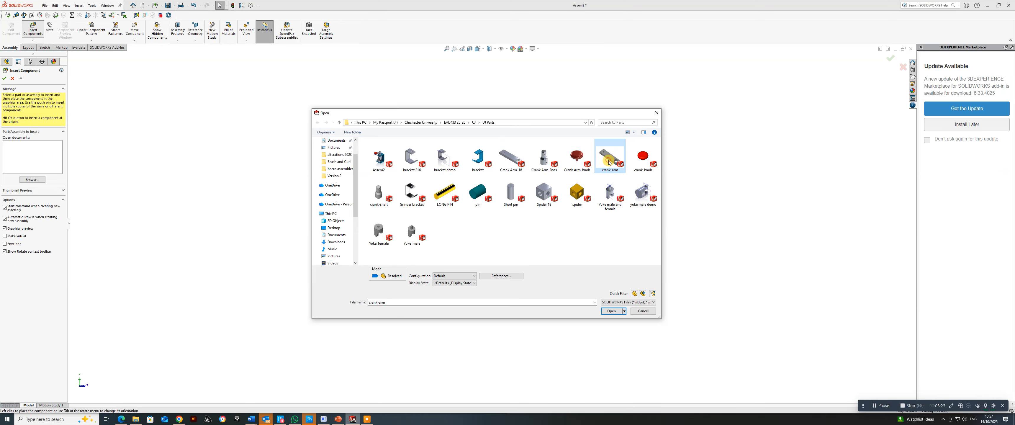
ctrl+click(575, 164)
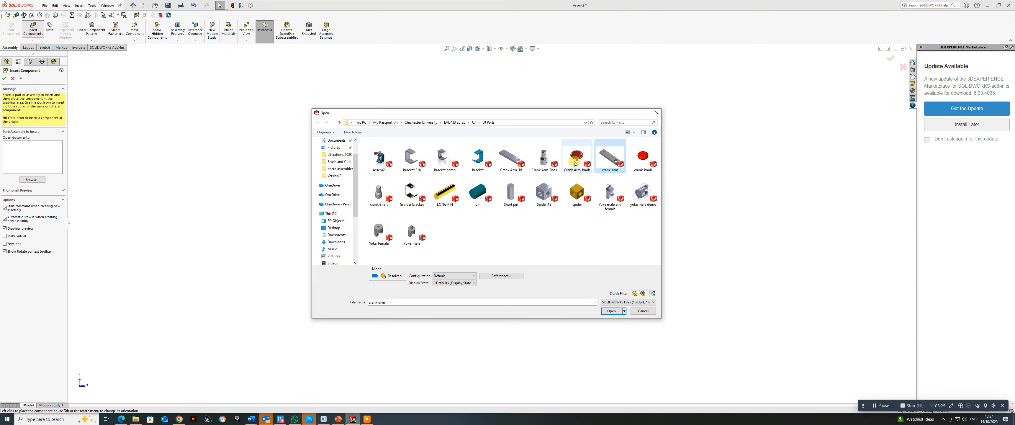
ctrl+click(547, 160)
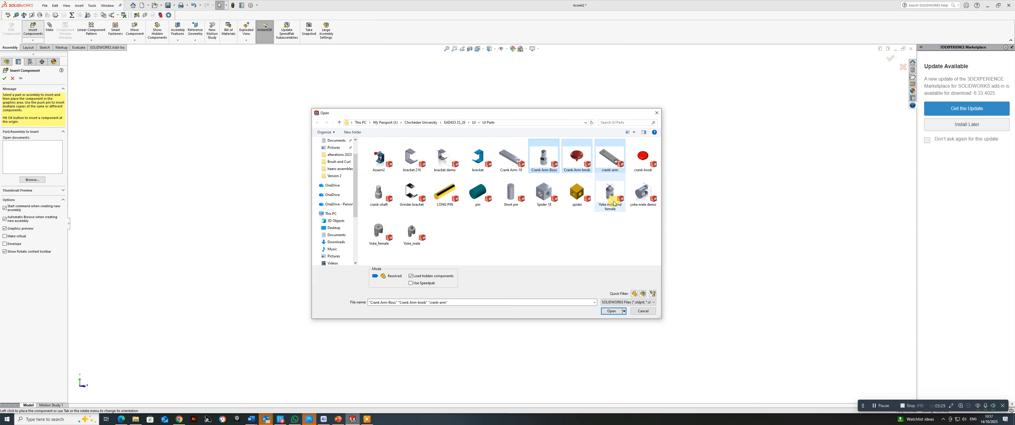
ctrl+click(608, 195)
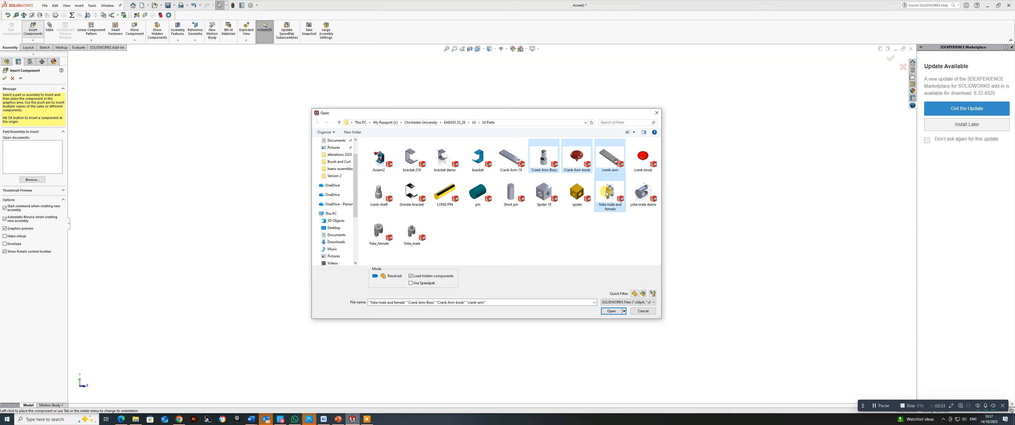
ctrl+click(546, 191)
ctrl+click(510, 191)
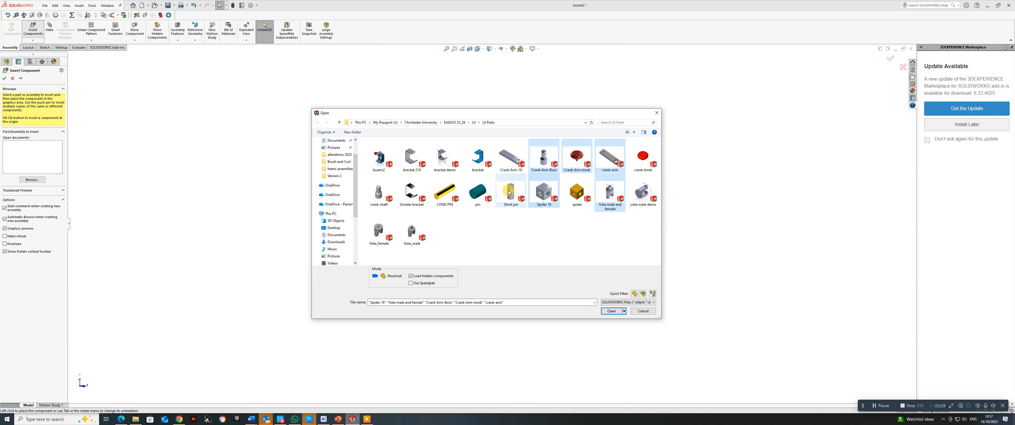
ctrl+click(437, 197)
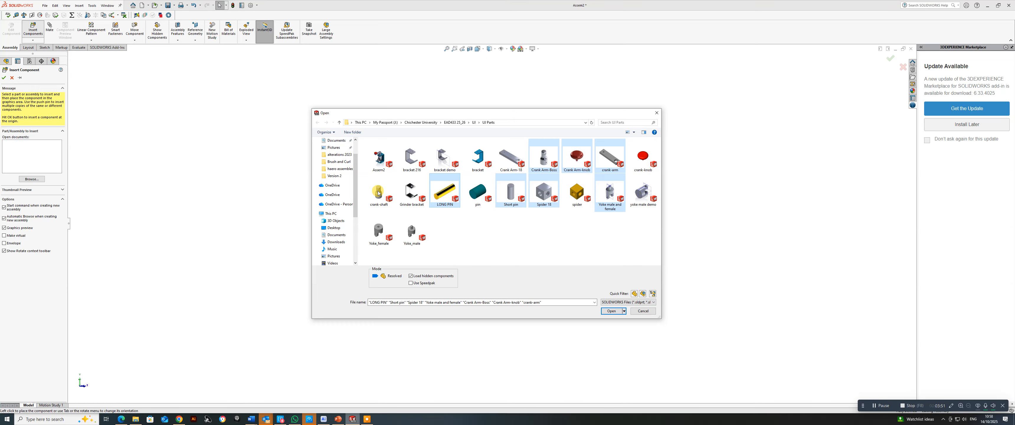
click(612, 311)
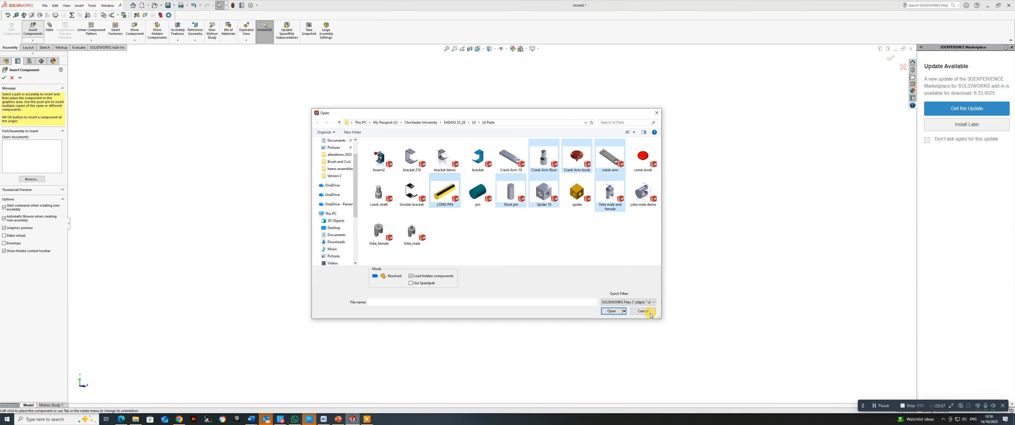
click(658, 114)
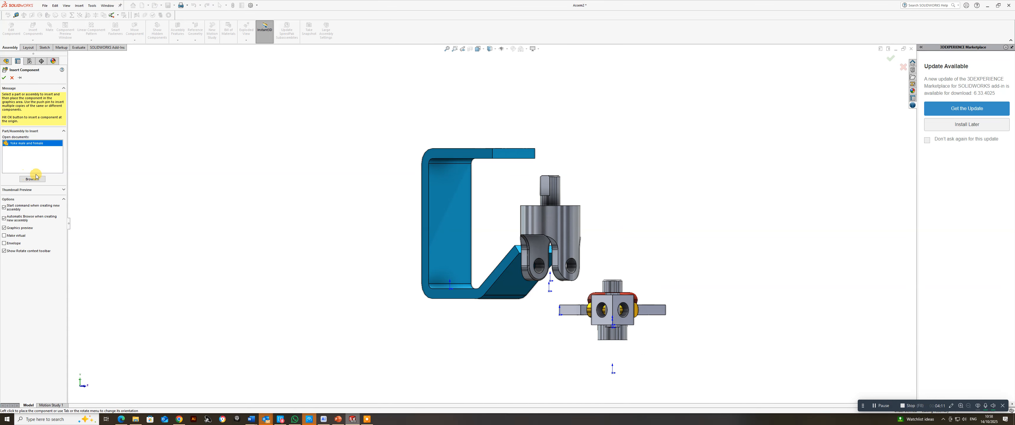
- Place the yoke in free space on the open-back side of the bracket, using its Yoke-Male configuration
middle_drag(675, 193, 680, 227)
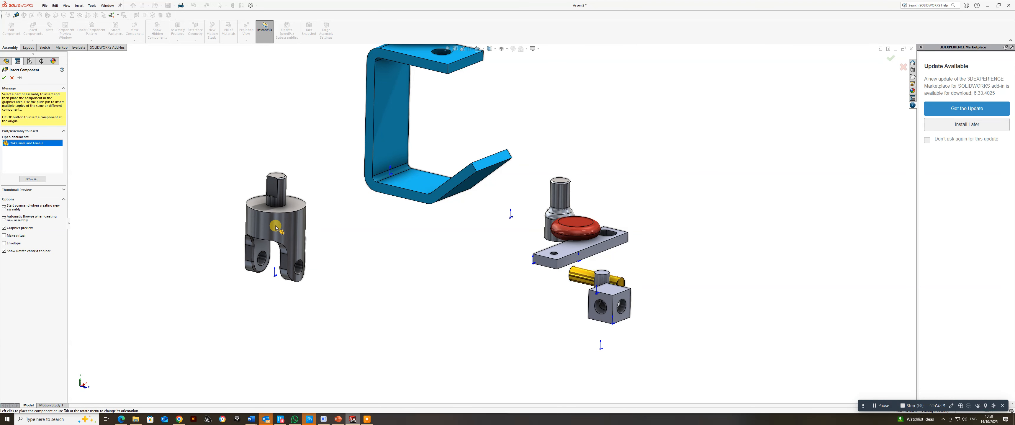
click(270, 235)
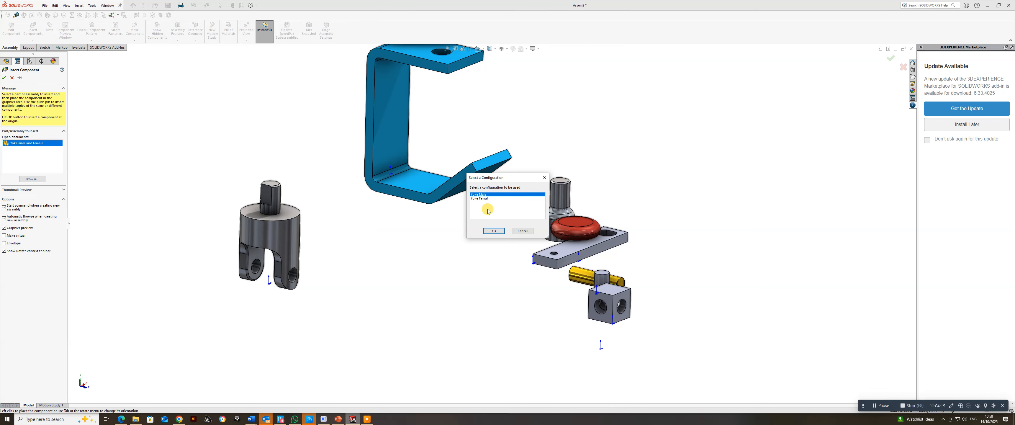
click(495, 231)
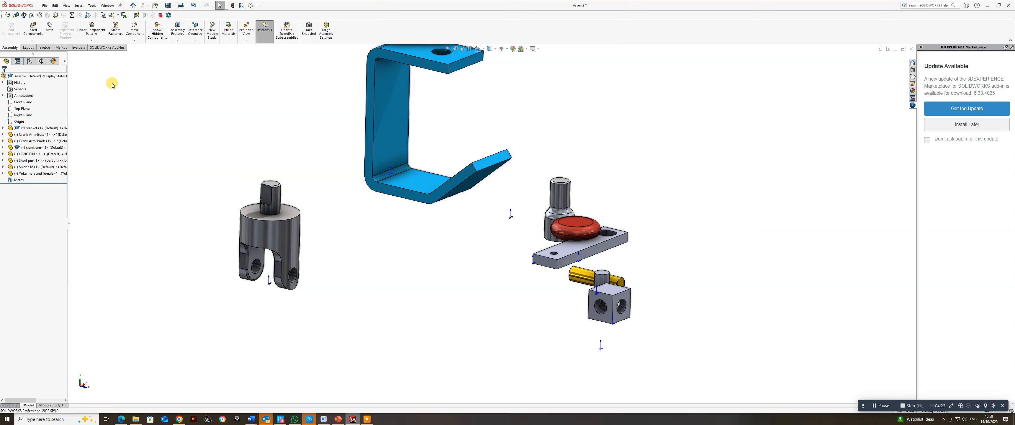
- Insert a second Yoke male and female part, in its Yoke-Male configuration, in free space above the first yoke
click(34, 30)
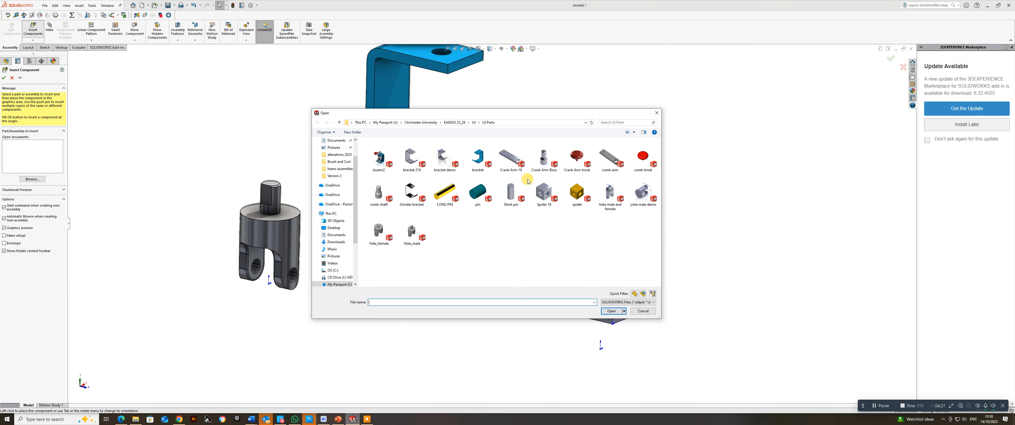
click(610, 193)
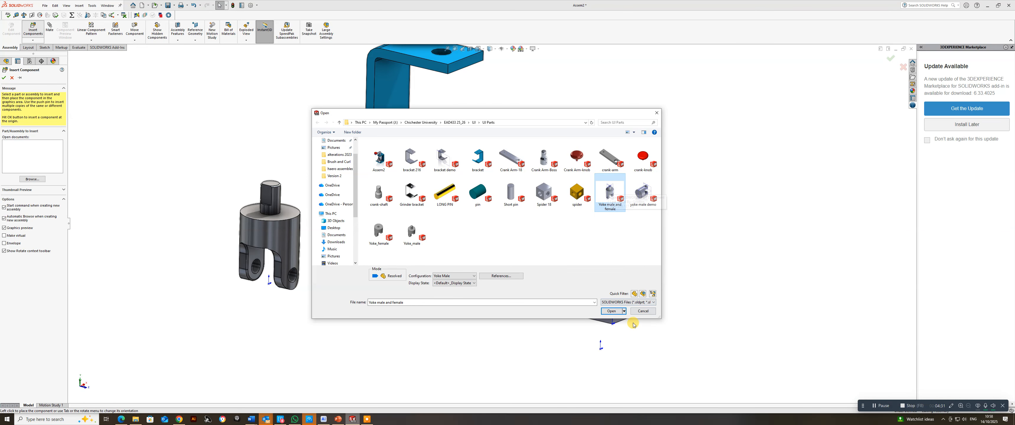
click(610, 311)
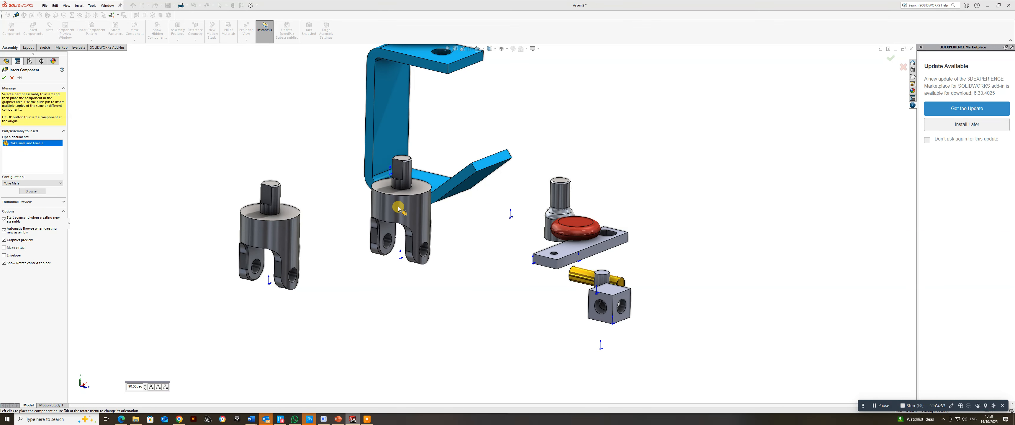
click(181, 139)
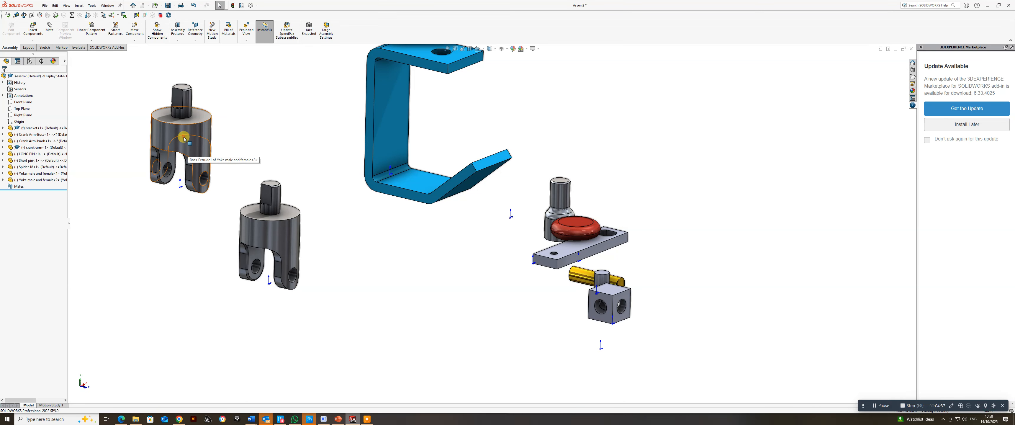
- Delete the second yoke placed above the first one
click(183, 138)
key(Delete)
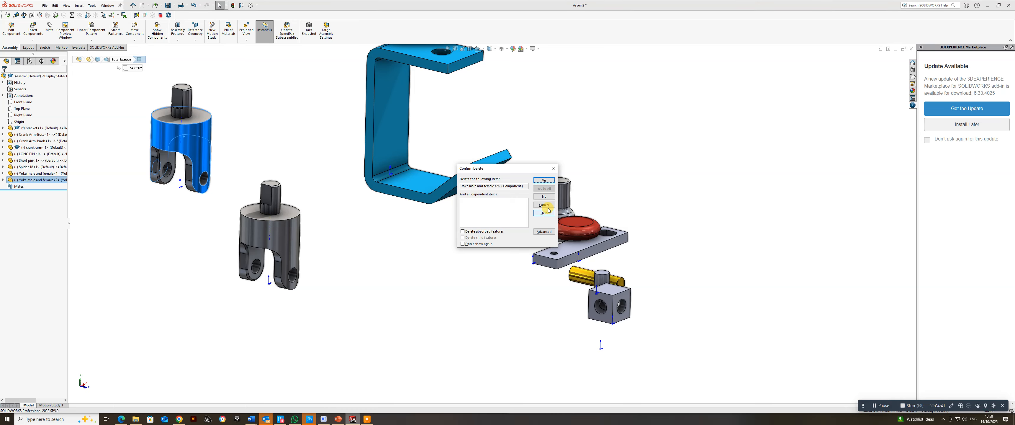
click(546, 180)
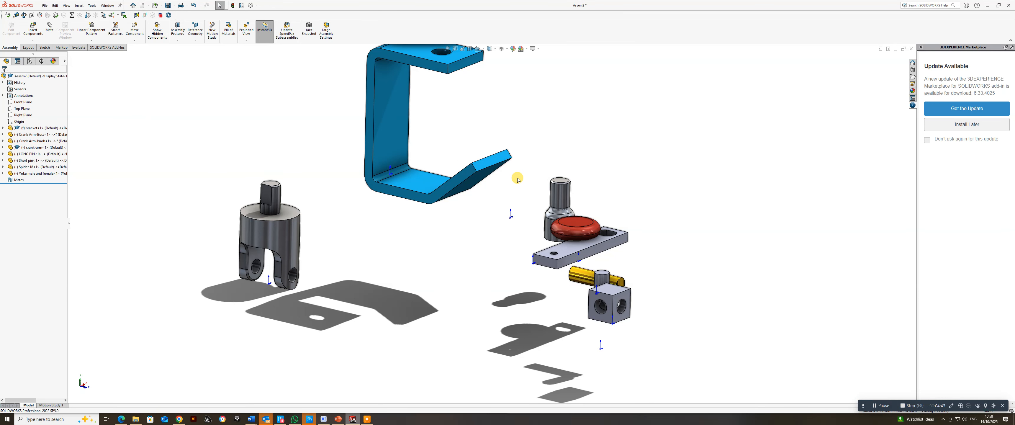
- Insert another Yoke male and female part, in its Yoke-Male configuration, in free space on the bracket's open side above the crank parts
middle_drag(579, 305, 584, 267)
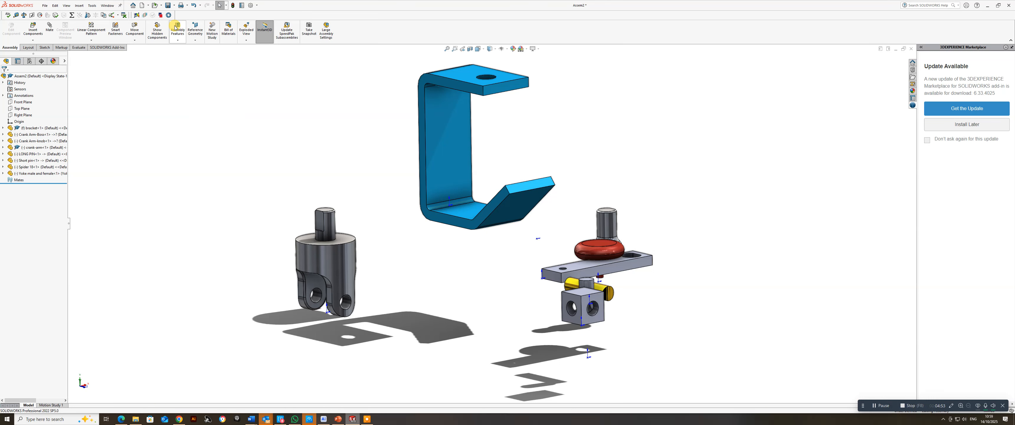
click(33, 34)
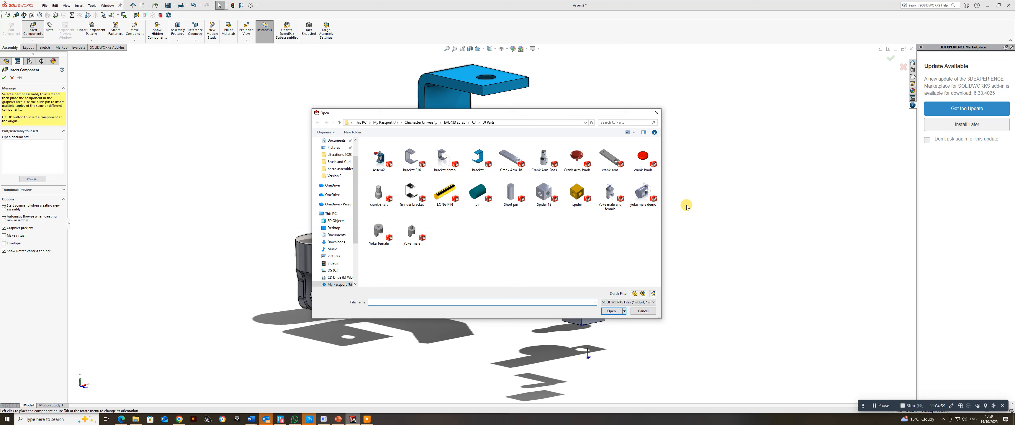
click(610, 191)
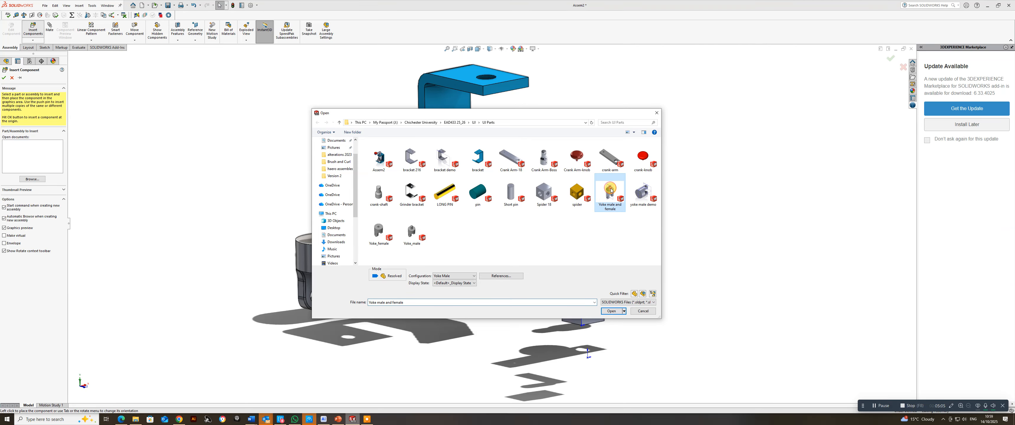
click(612, 311)
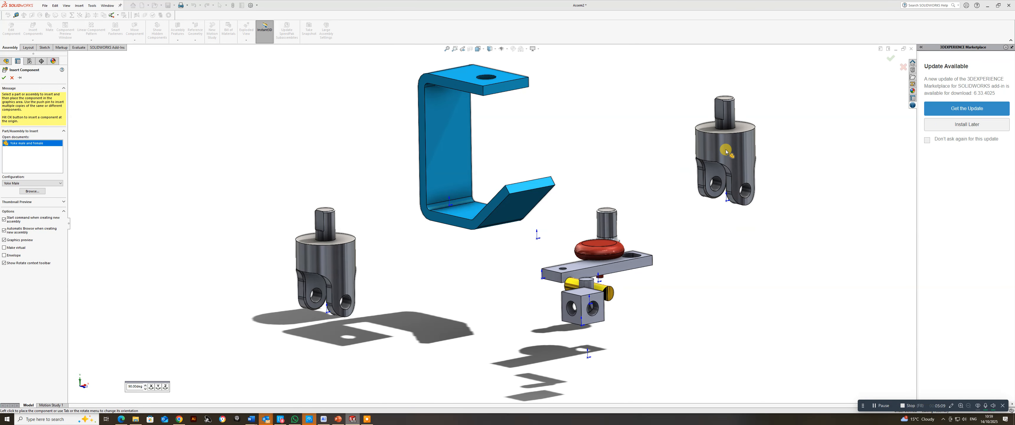
click(726, 152)
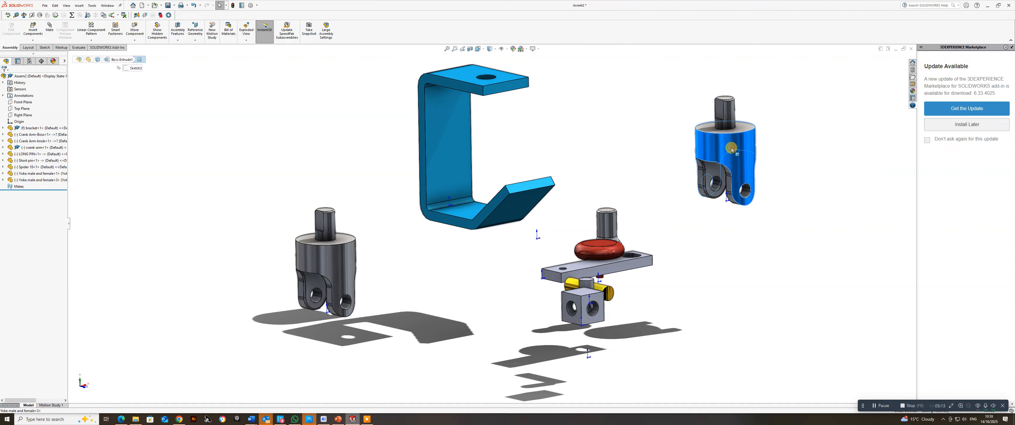
- Delete the extra yoke above the crank parts
click(727, 150)
key(Delete)
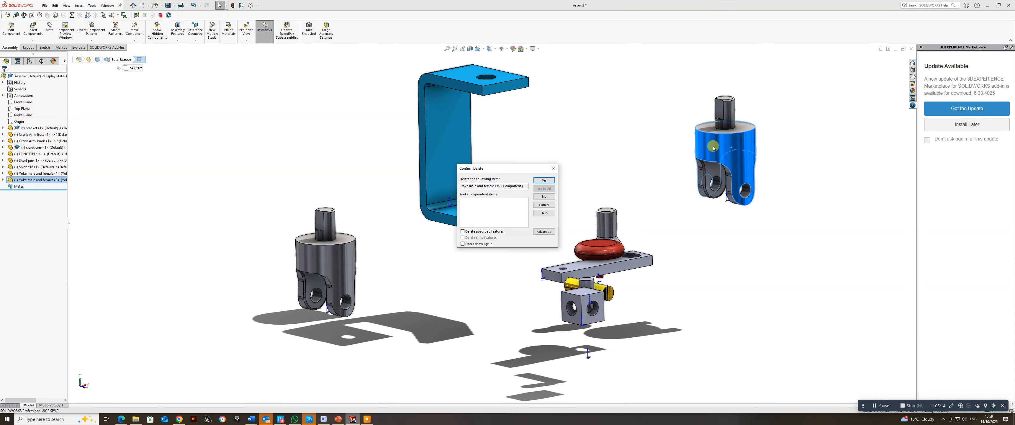
click(543, 180)
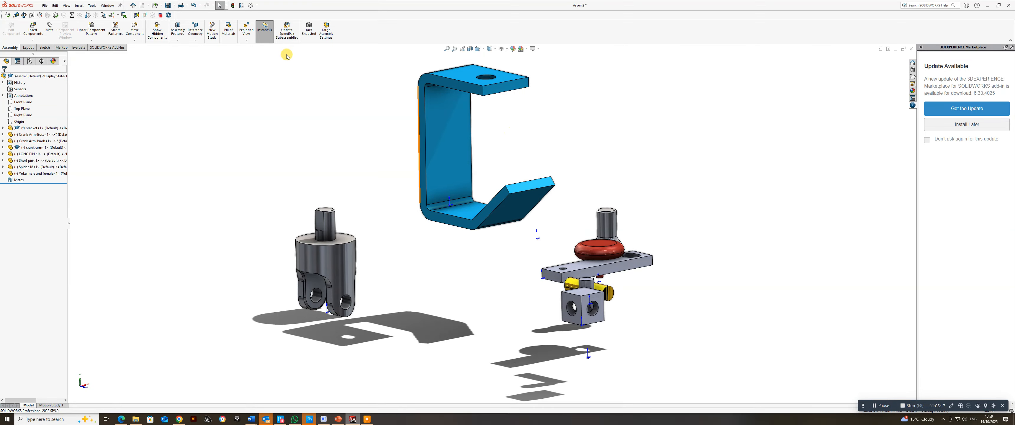
- Insert the Yoke_female part in its Default configuration next to the existing male yoke
click(32, 31)
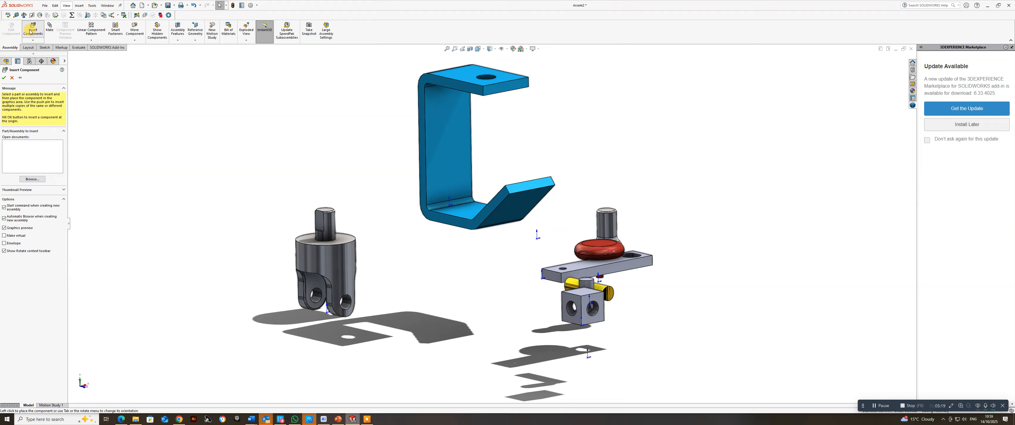
click(22, 178)
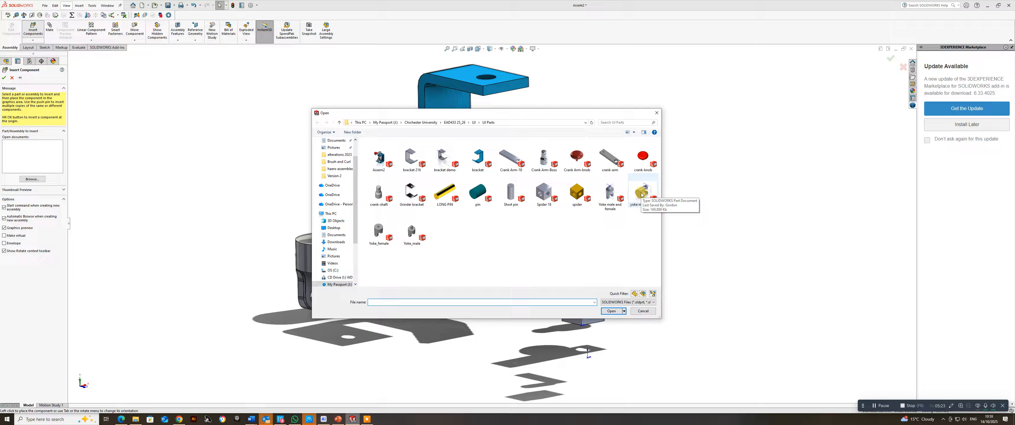
click(378, 231)
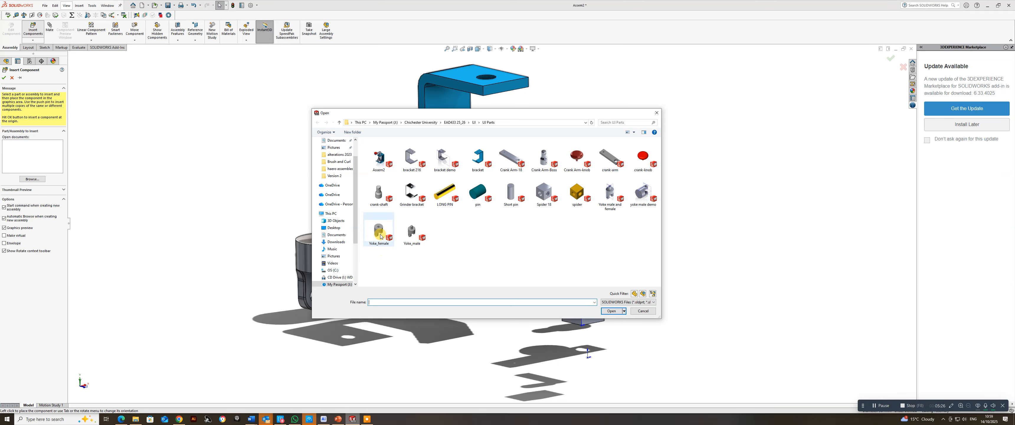
click(611, 311)
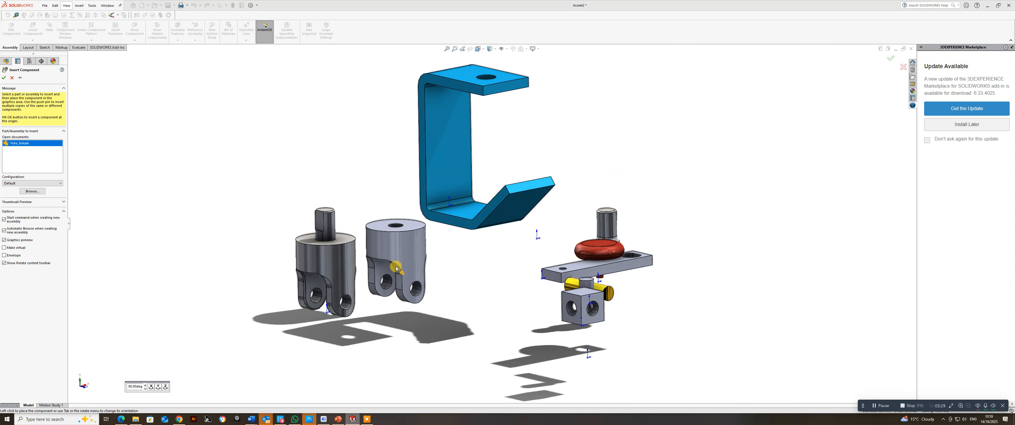
click(408, 297)
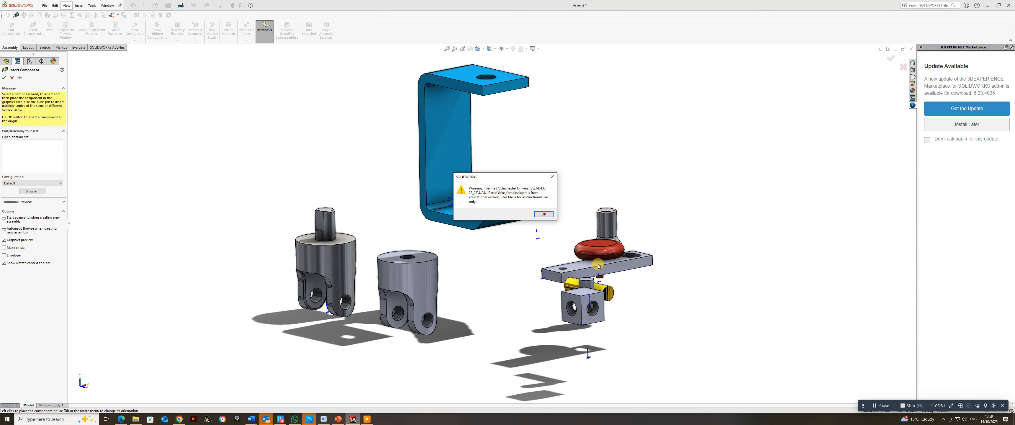
click(544, 214)
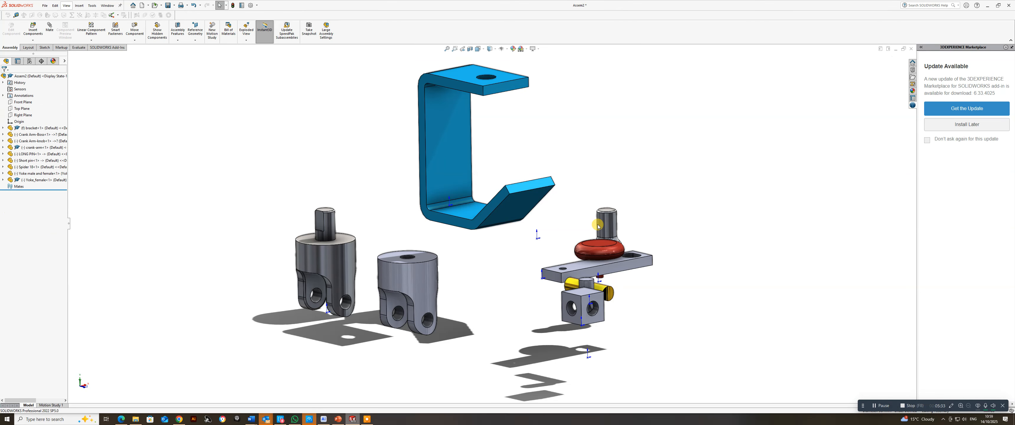
- Add a concentric mate between the male yoke's shaft and the hole in the bracket's upper flange
middle_drag(519, 220, 579, 203)
middle_drag(320, 219, 311, 239)
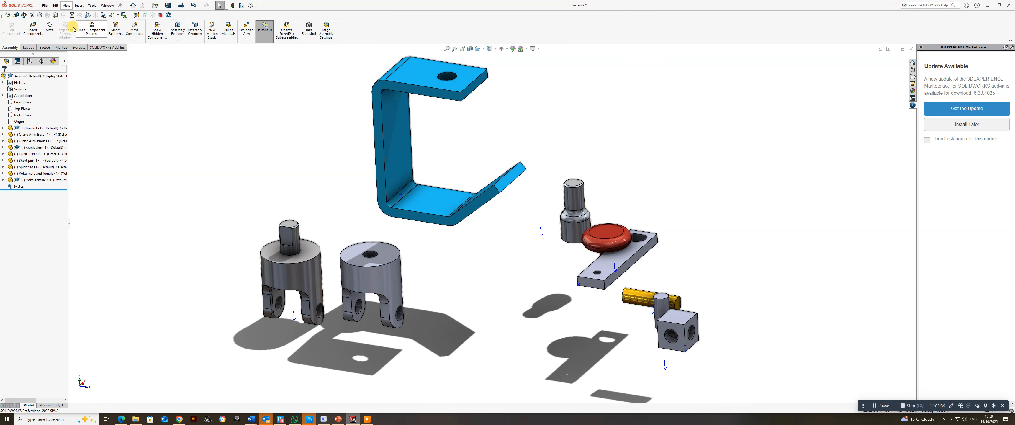
click(51, 28)
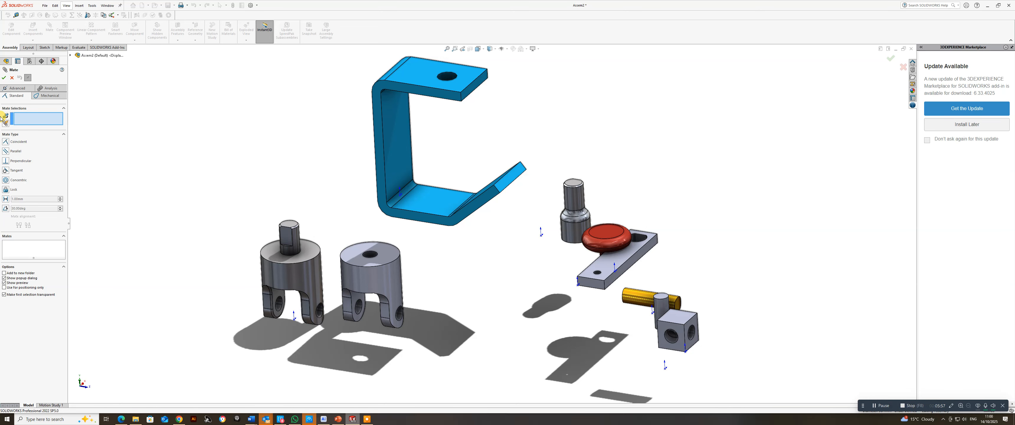
click(295, 250)
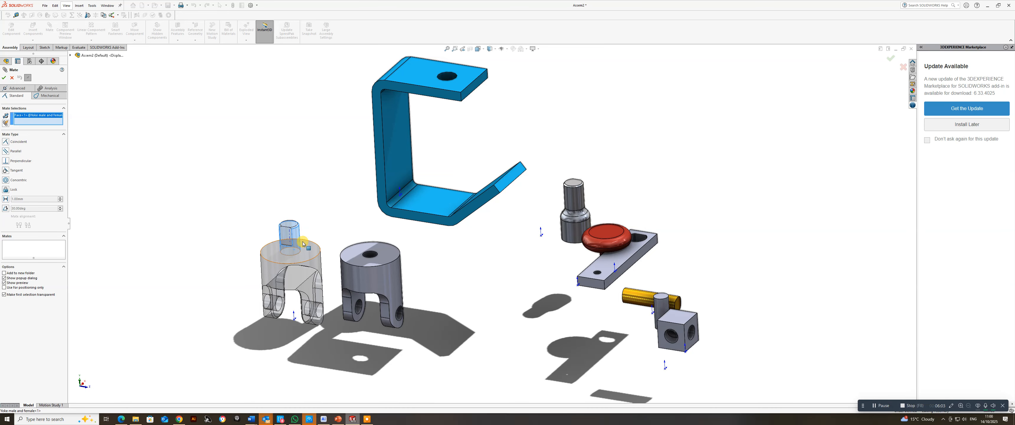
scroll(445, 98, down, 3)
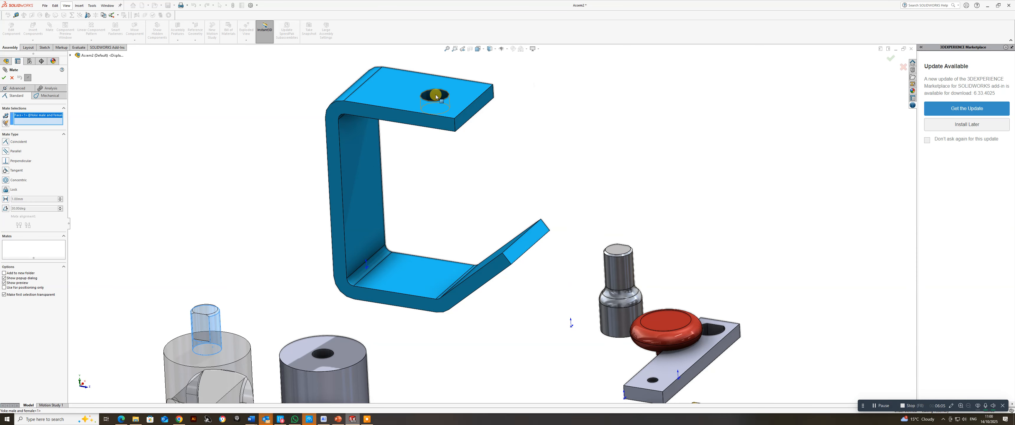
click(436, 97)
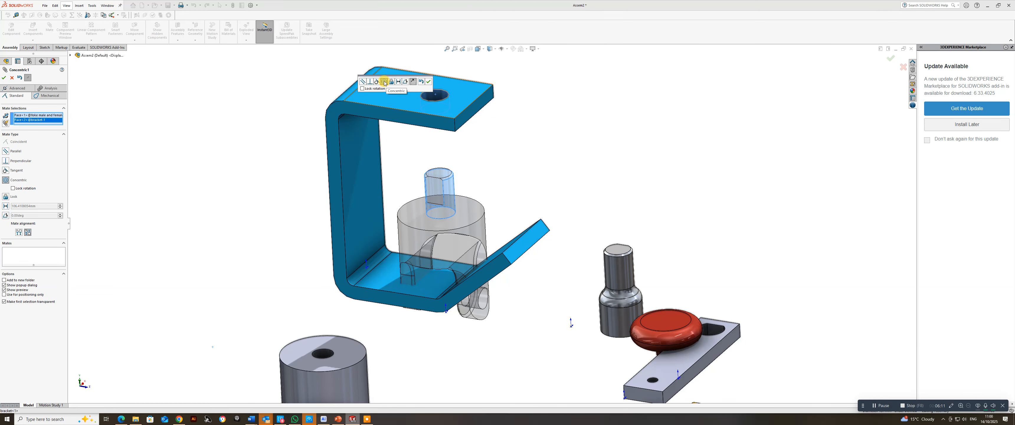
click(429, 82)
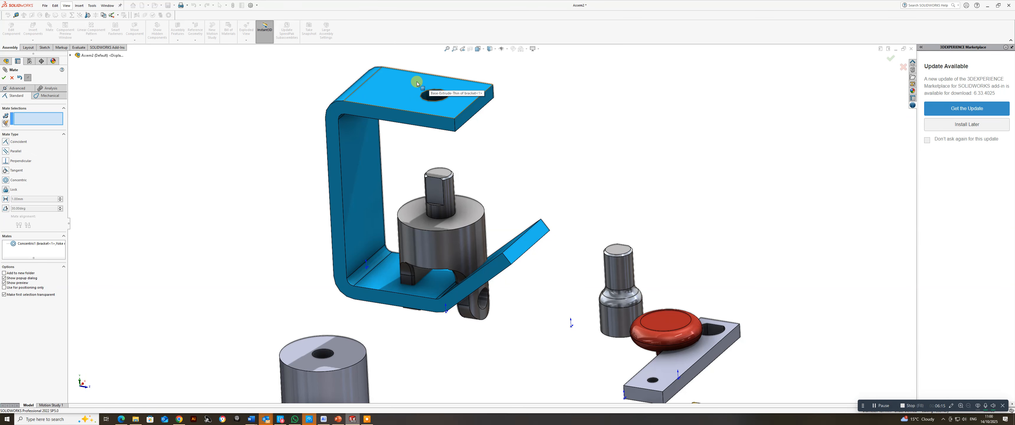
- Move the male yoke up towards the upper flange and mate its shoulder face coincident with the flange's underside
drag(449, 237, 470, 182)
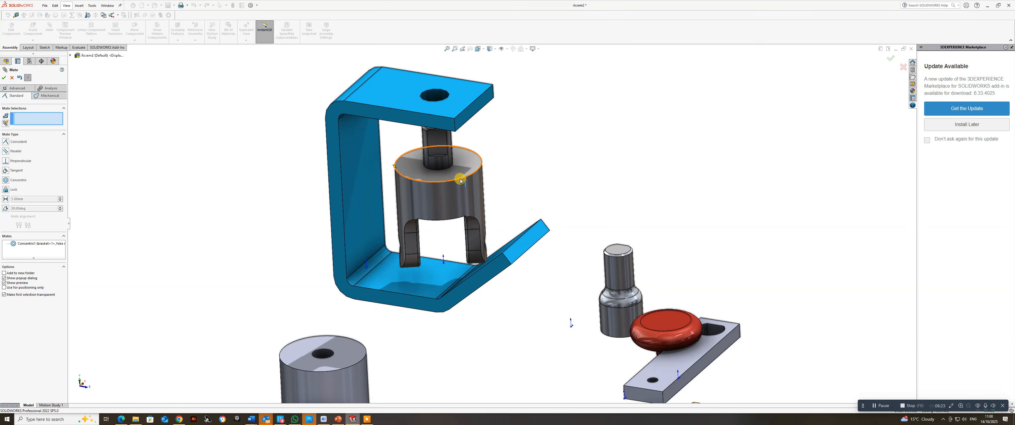
middle_drag(523, 170, 504, 93)
scroll(499, 118, down, 3)
middle_drag(234, 149, 232, 165)
click(441, 219)
middle_drag(441, 220, 437, 137)
click(436, 137)
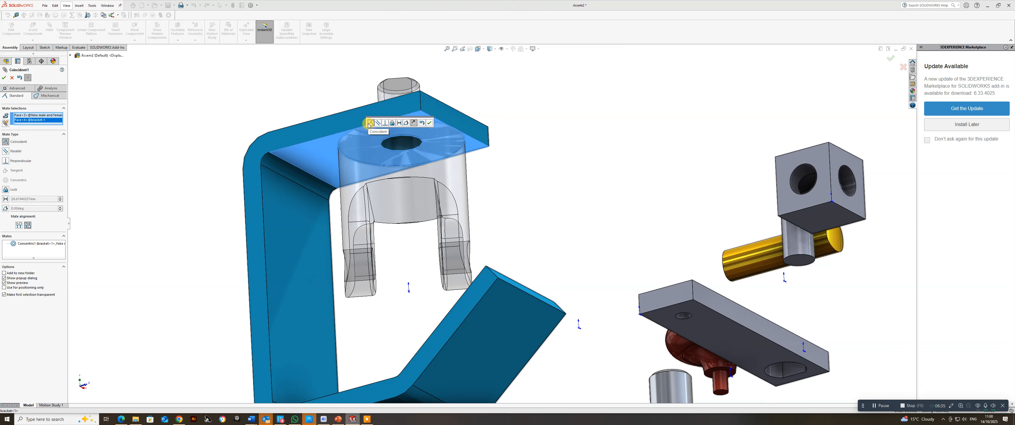
click(429, 122)
- Rotate the mated male yoke about its shaft inside the bracket
middle_drag(429, 122, 450, 169)
scroll(451, 169, up, 3)
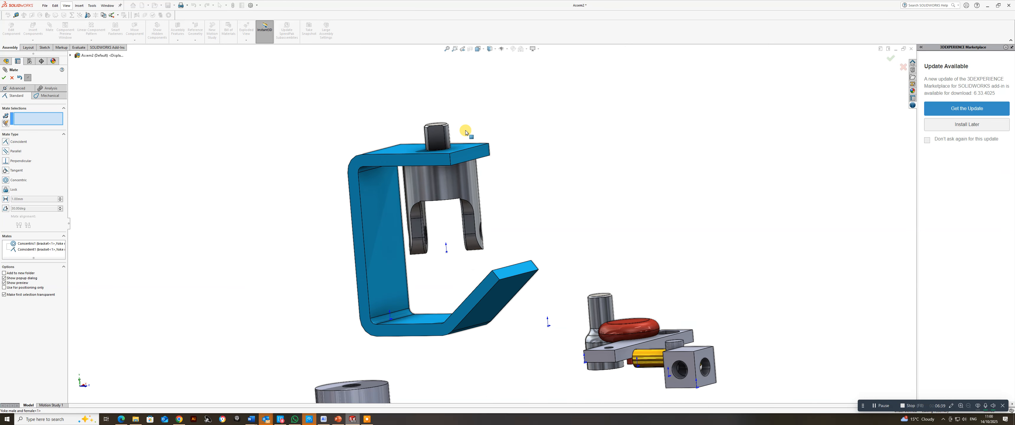
scroll(466, 131, down, 2)
drag(392, 229, 443, 232)
scroll(506, 248, up, 4)
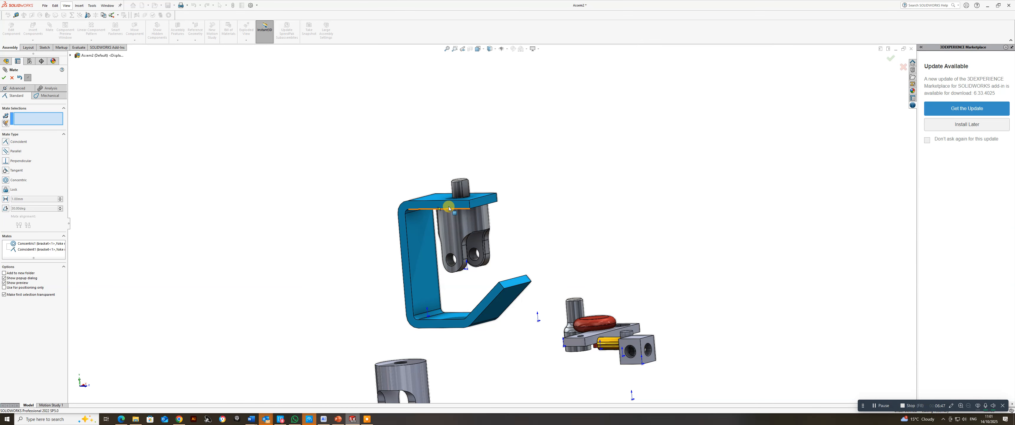
- Mate the Crank Arm-Boss concentric with the male yoke's cylindrical body and move the boss up clear above the yoke's shaft
middle_drag(521, 260, 590, 338)
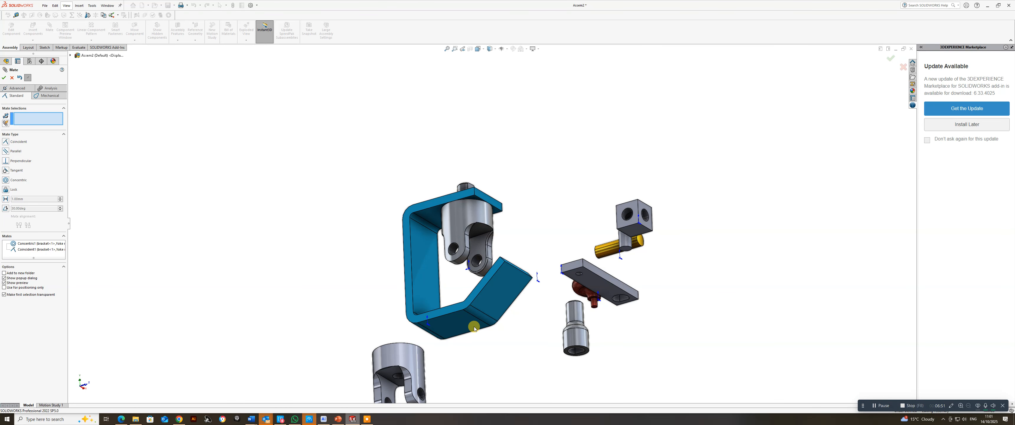
scroll(603, 338, down, 3)
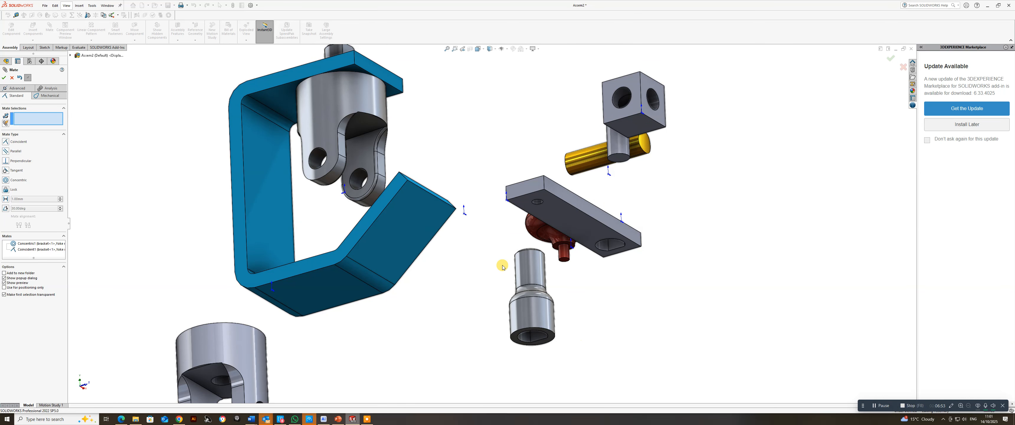
middle_drag(562, 309, 539, 287)
click(539, 287)
scroll(464, 187, up, 4)
scroll(450, 162, down, 2)
middle_drag(450, 162, 438, 196)
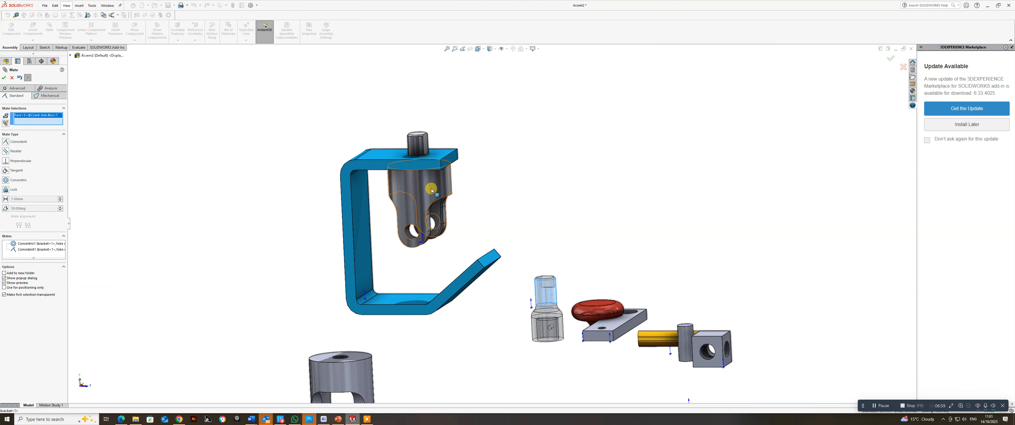
click(432, 191)
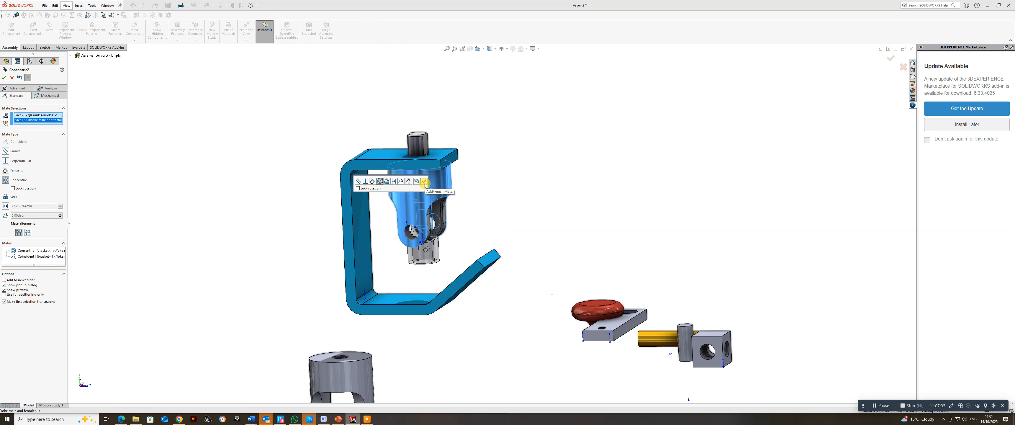
click(424, 182)
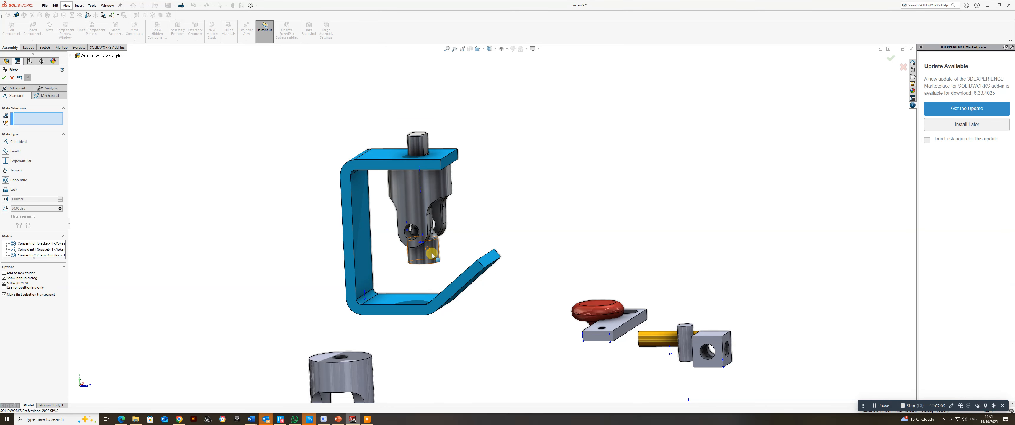
drag(421, 160, 396, 60)
scroll(410, 103, down, 3)
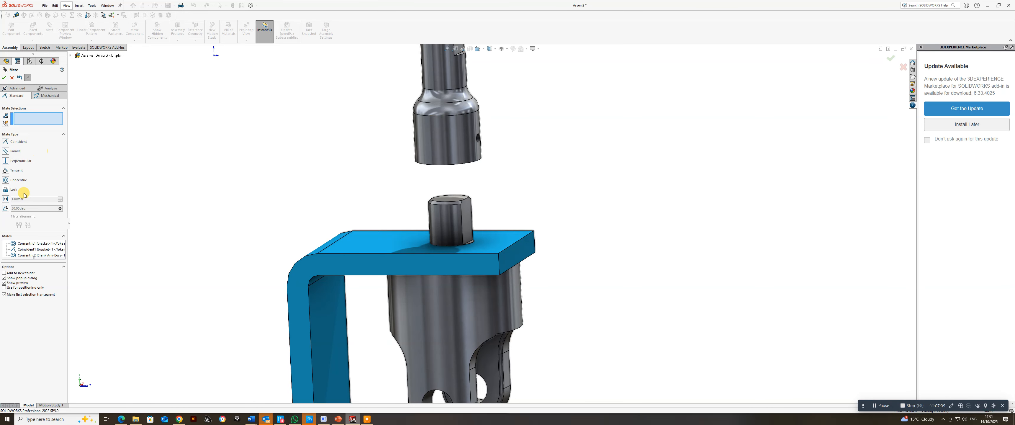
- Try to add a parallel mate between the flat inside the crank boss's socket and the flat on the male yoke's shaft
middle_drag(449, 133, 569, 152)
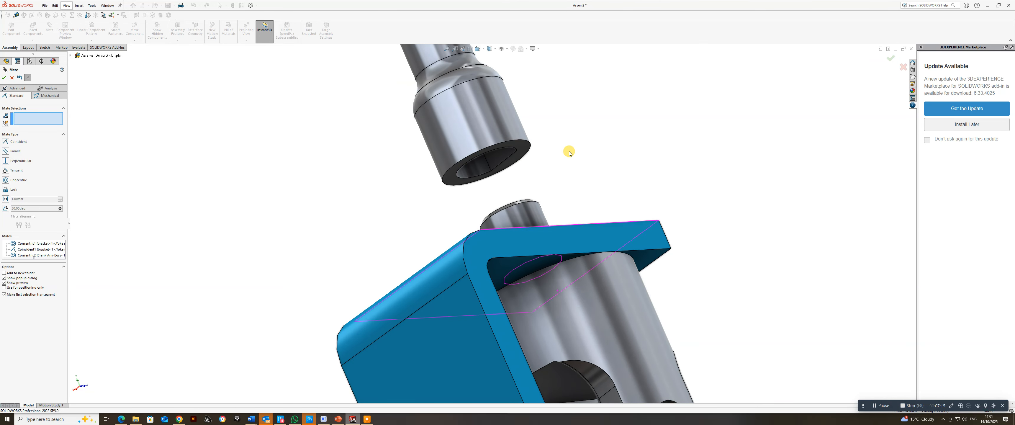
click(501, 158)
middle_drag(586, 200, 519, 249)
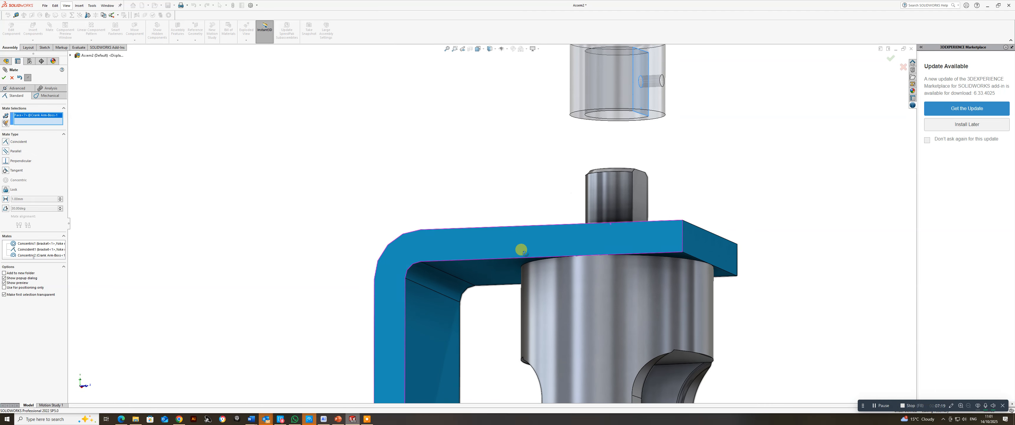
click(640, 194)
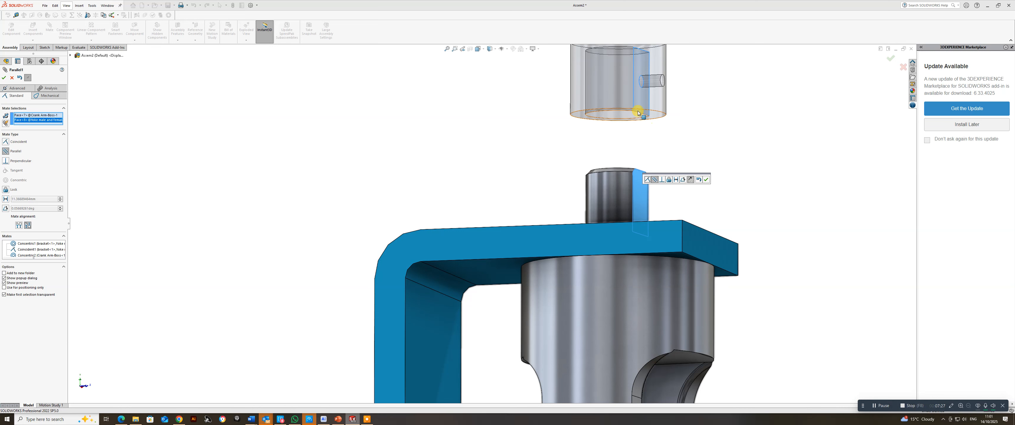
click(705, 180)
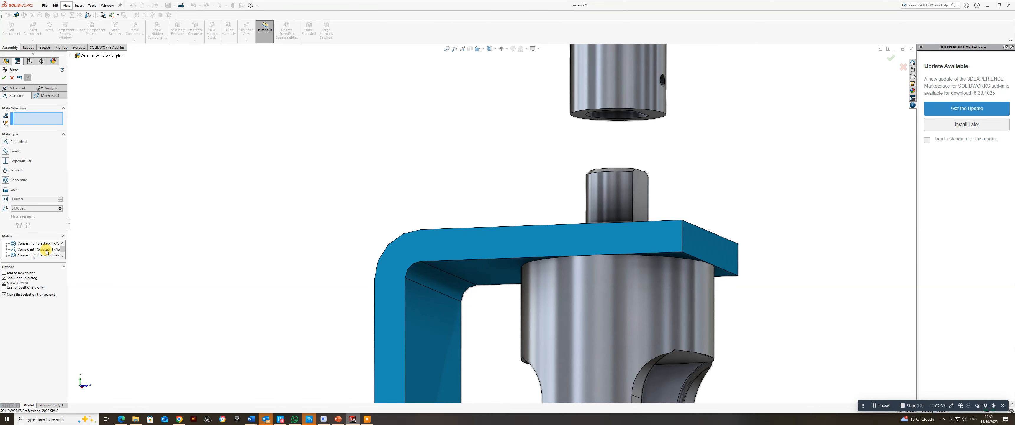
- Find the parallel mate between the crank boss and the male yoke in the mates list and delete it
drag(63, 250, 63, 253)
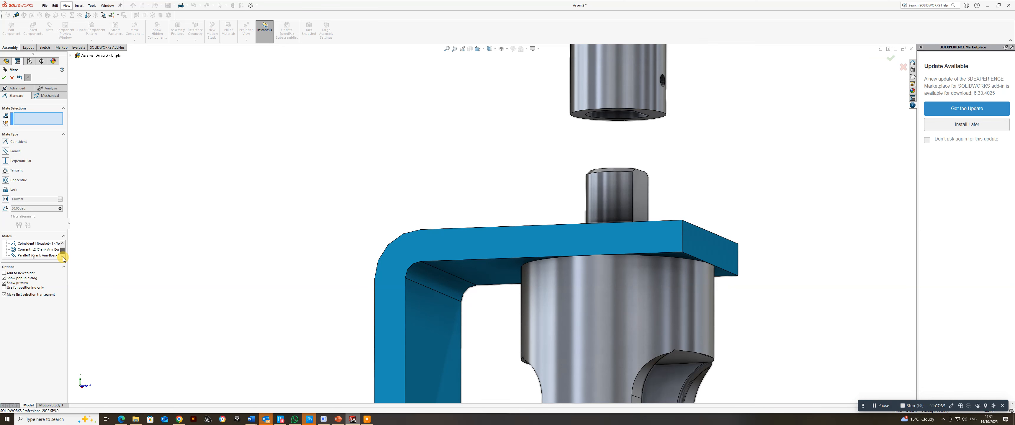
click(25, 255)
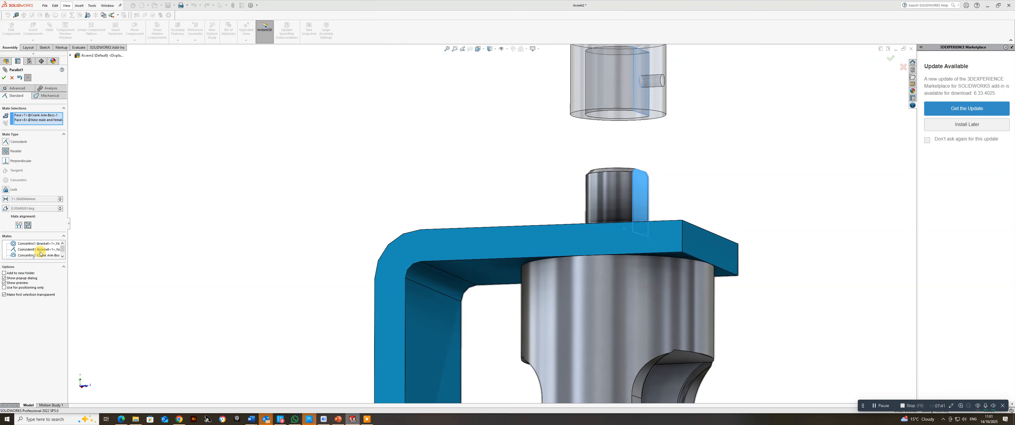
drag(62, 251, 64, 257)
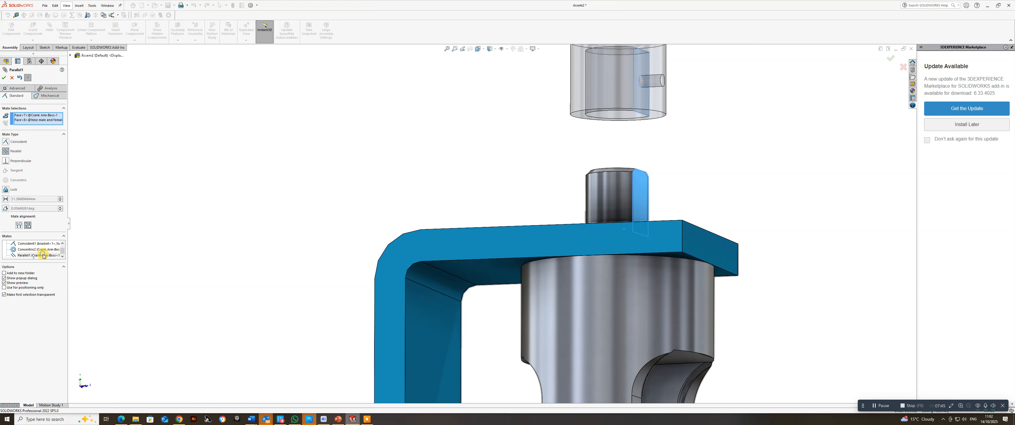
key(Delete)
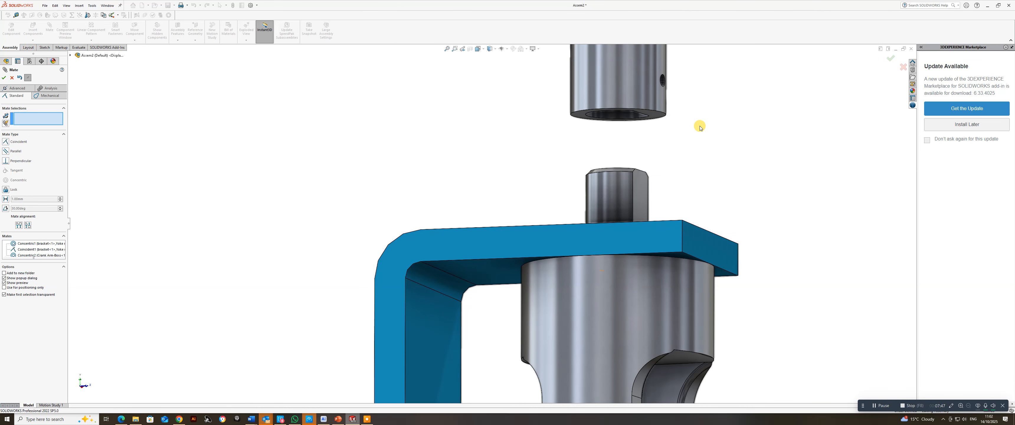
- Add a parallel mate between the flat on the male yoke's shaft and the flat inside the crank boss's socket
scroll(688, 133, up, 3)
mouse_move(614, 132)
mouse_down()
mouse_move(572, 135)
mouse_move(607, 137)
mouse_up()
scroll(580, 220, down, 5)
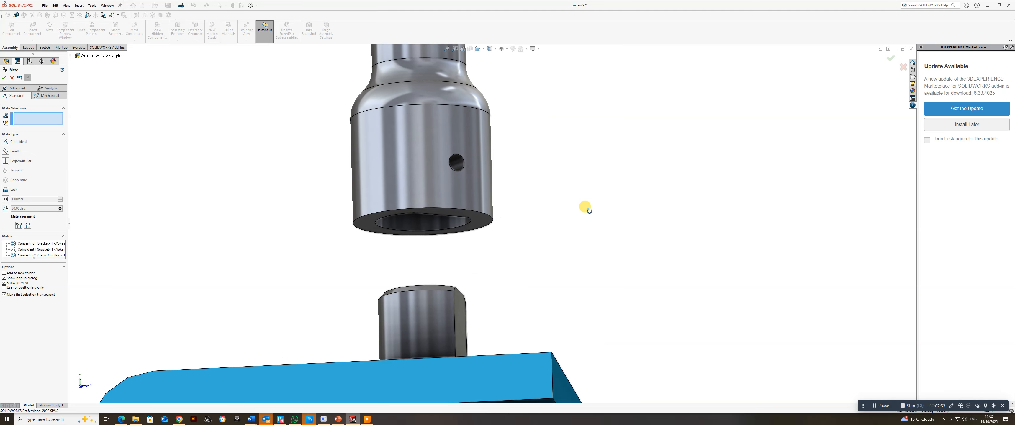
scroll(484, 217, up, 2)
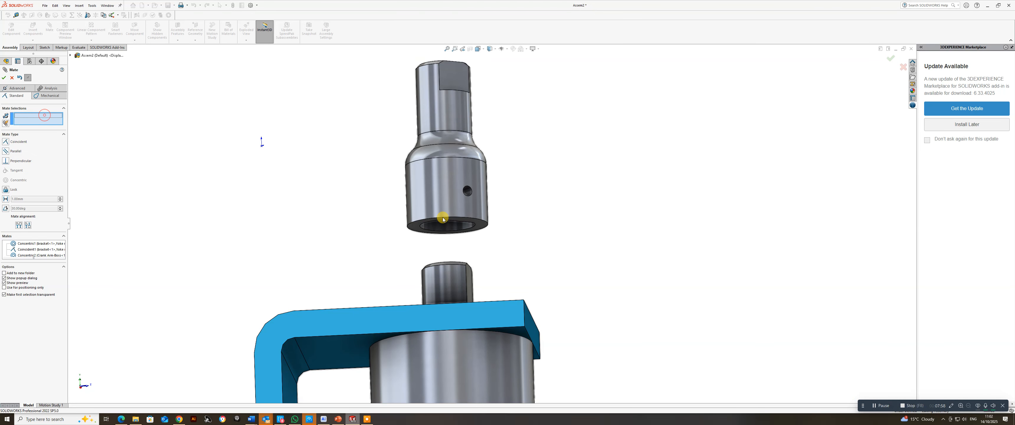
click(469, 278)
middle_drag(479, 280, 563, 216)
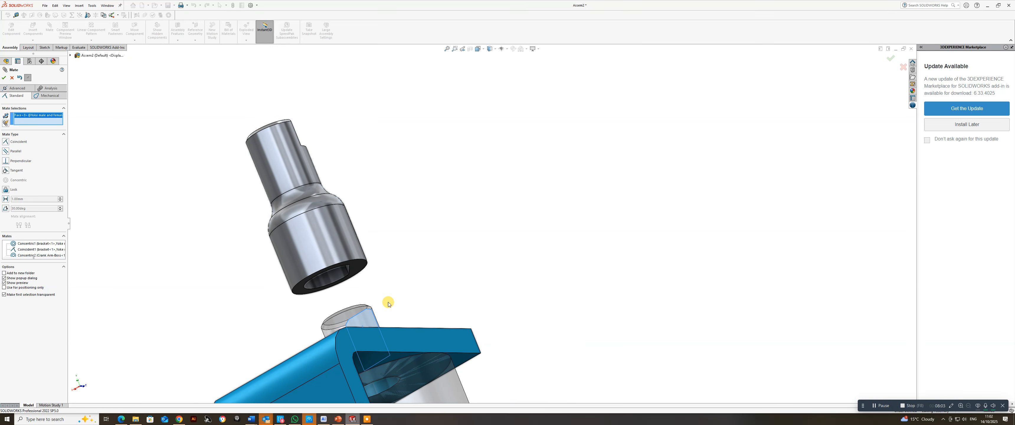
scroll(369, 272, down, 3)
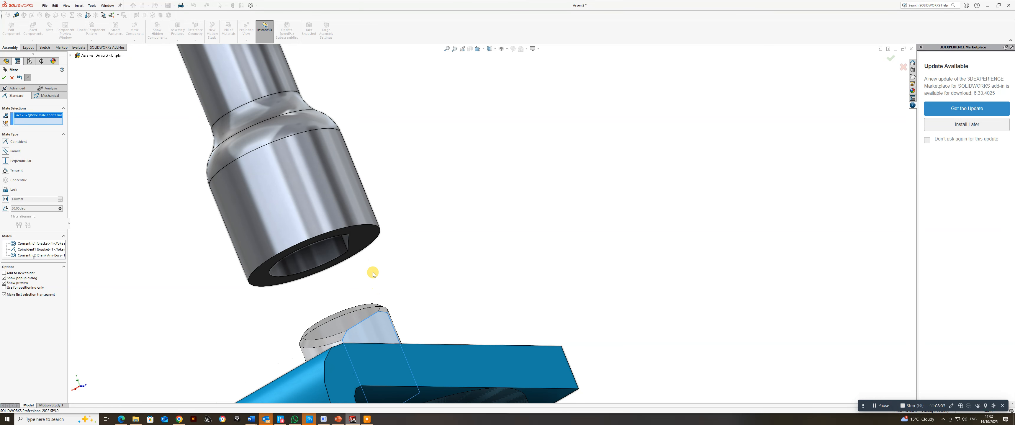
click(346, 239)
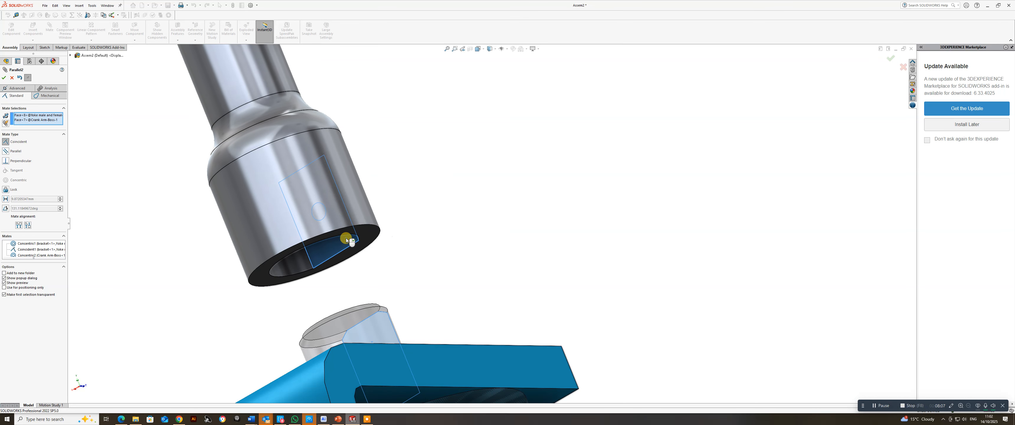
scroll(418, 266, up, 2)
middle_drag(390, 268, 330, 340)
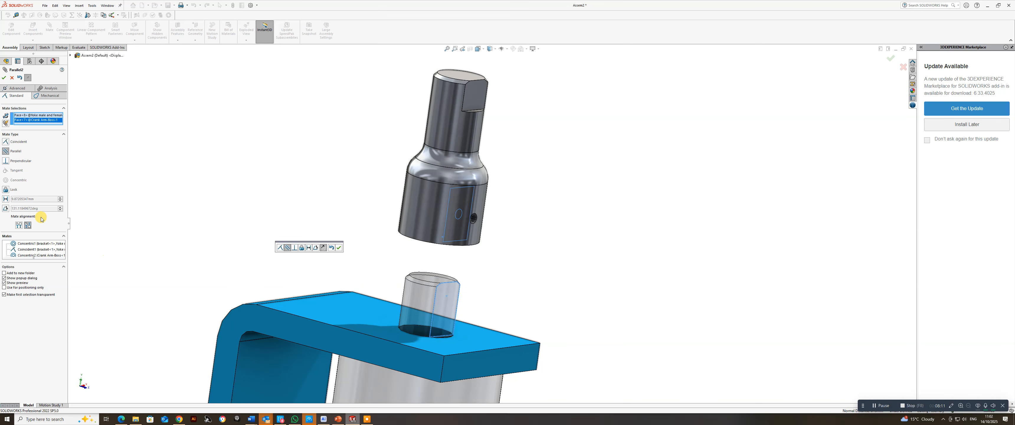
click(339, 248)
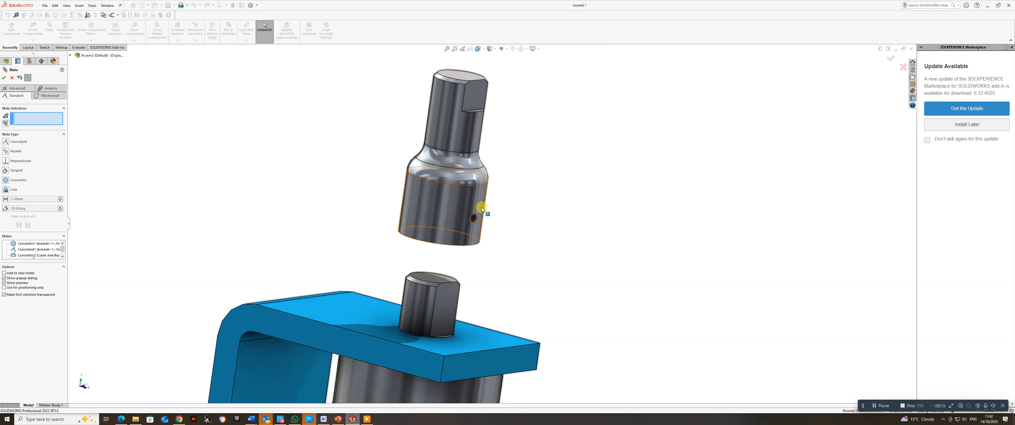
- Move the crank boss further up above the shaft and rotate the male yoke about its axis
drag(452, 219, 456, 138)
scroll(457, 139, up, 4)
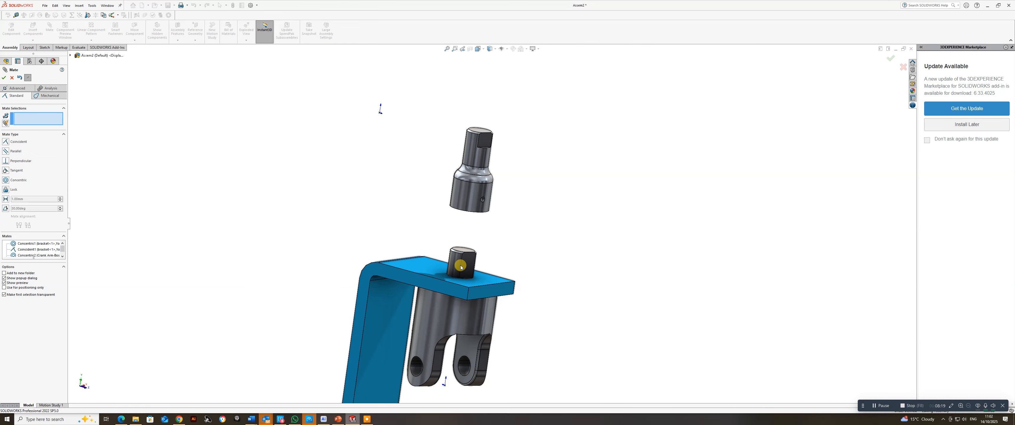
drag(433, 318, 449, 302)
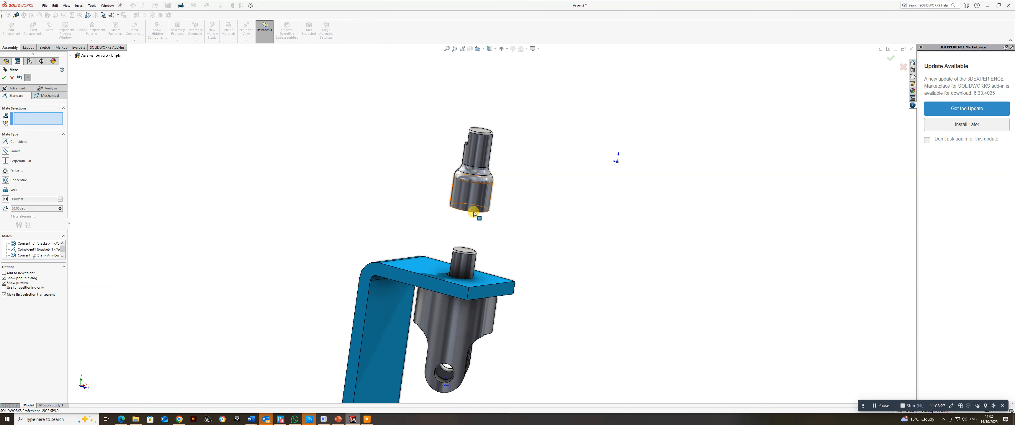
- Mate the end face of the male yoke's shaft coincident with the inner end face of the crank boss's socket
scroll(465, 211, down, 3)
middle_drag(481, 250, 474, 147)
click(448, 273)
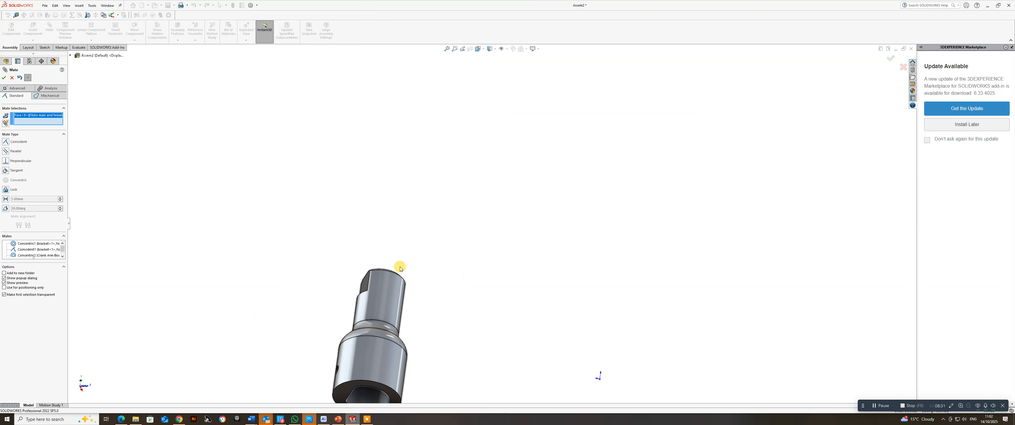
scroll(404, 344, up, 5)
middle_drag(403, 344, 426, 261)
scroll(427, 318, down, 5)
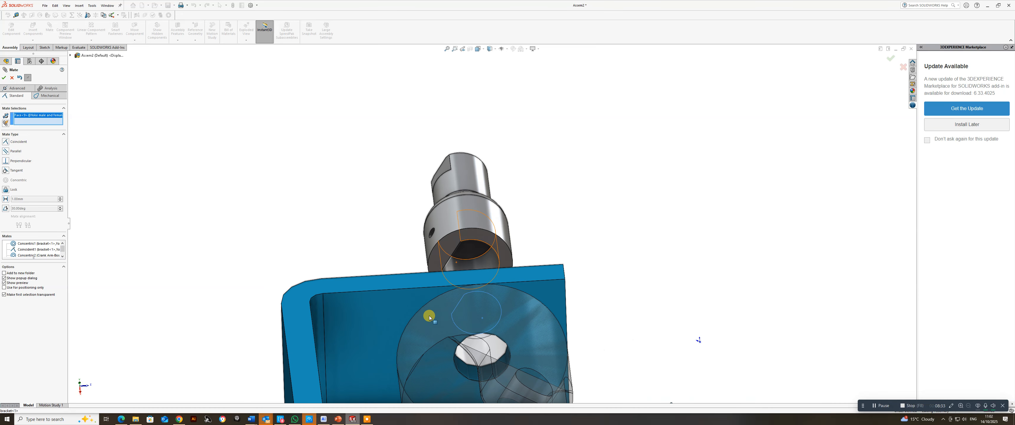
click(481, 260)
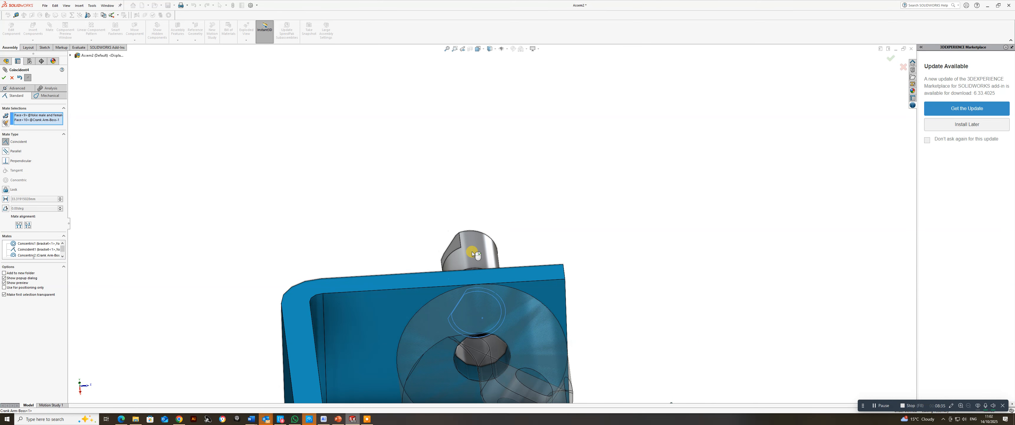
click(538, 262)
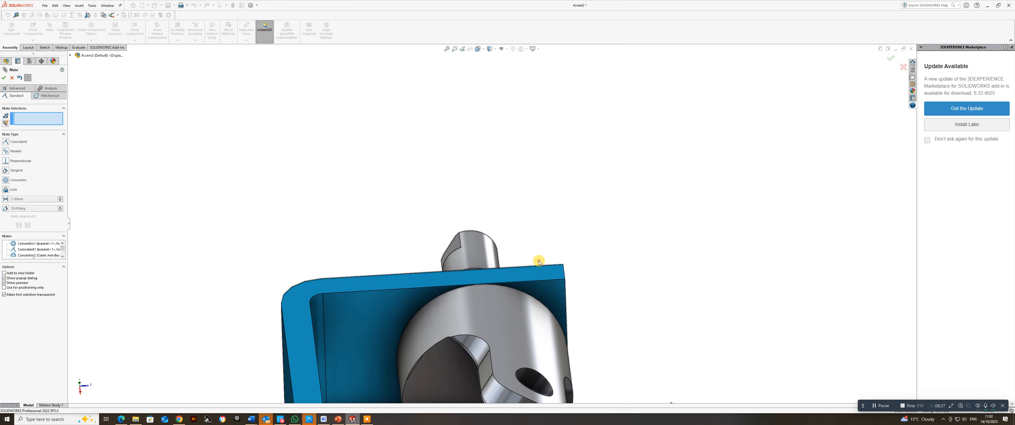
- Examine how the crank boss and male yoke sit on the bracket from several angles, together with the unassembled parts
scroll(483, 273, up, 3)
middle_drag(484, 275, 497, 382)
middle_drag(471, 254, 485, 295)
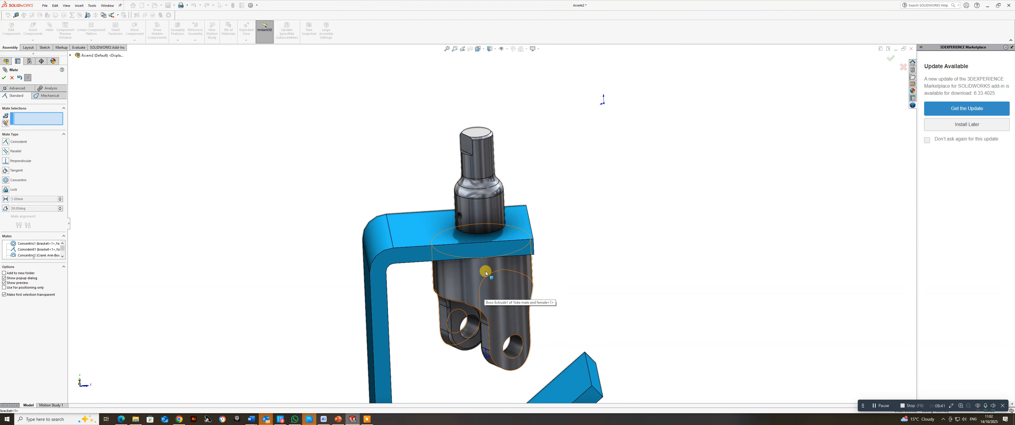
middle_drag(500, 268, 467, 256)
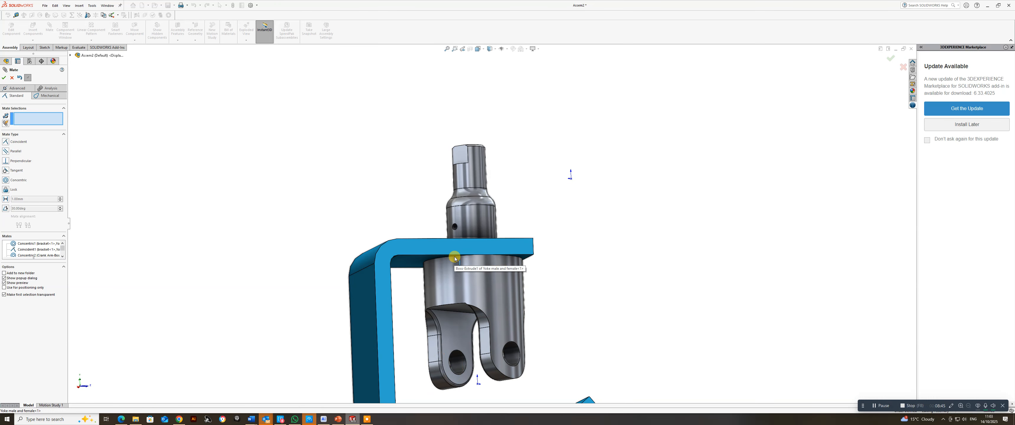
middle_drag(523, 292, 499, 332)
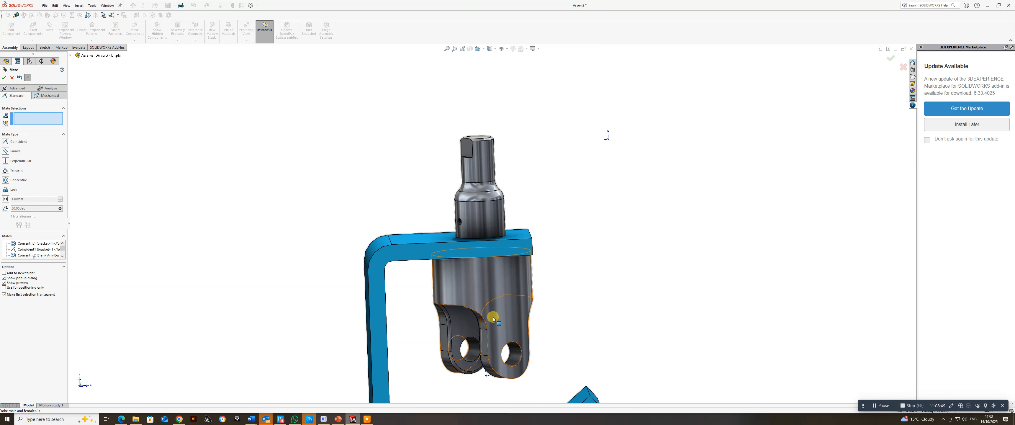
scroll(476, 296, up, 3)
mouse_move(495, 315)
middle_down()
mouse_move(465, 302)
mouse_move(482, 332)
mouse_move(492, 302)
mouse_move(480, 317)
middle_up()
key(f)
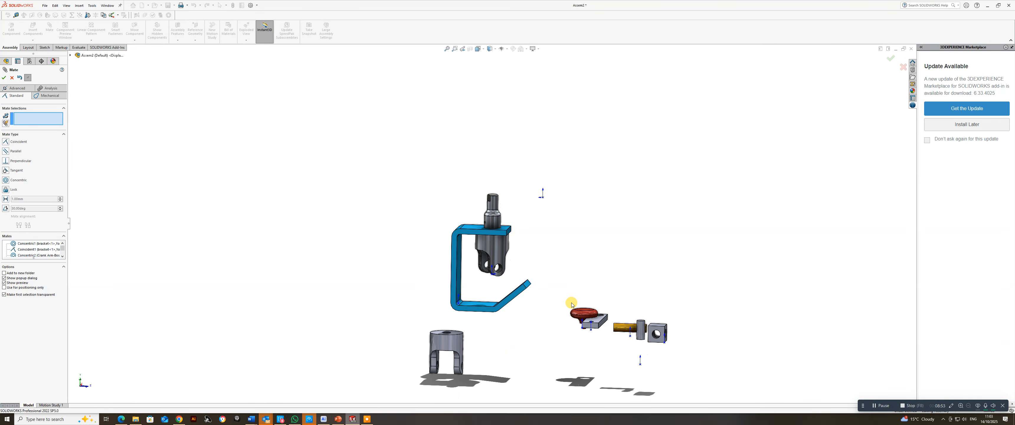
- Move the red knob clear of the crank arm so that the arm's slotted hole is accessible
middle_drag(587, 300, 605, 327)
scroll(597, 291, down, 3)
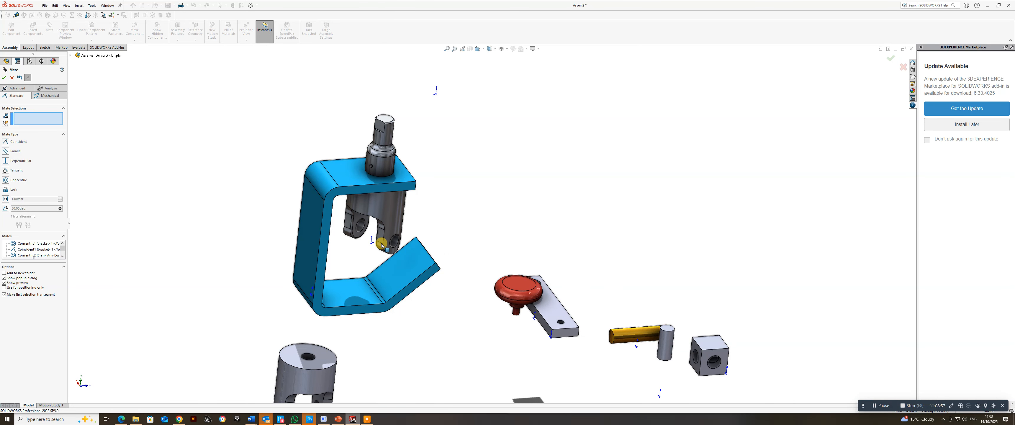
scroll(540, 289, down, 5)
middle_drag(540, 289, 555, 270)
drag(555, 270, 464, 298)
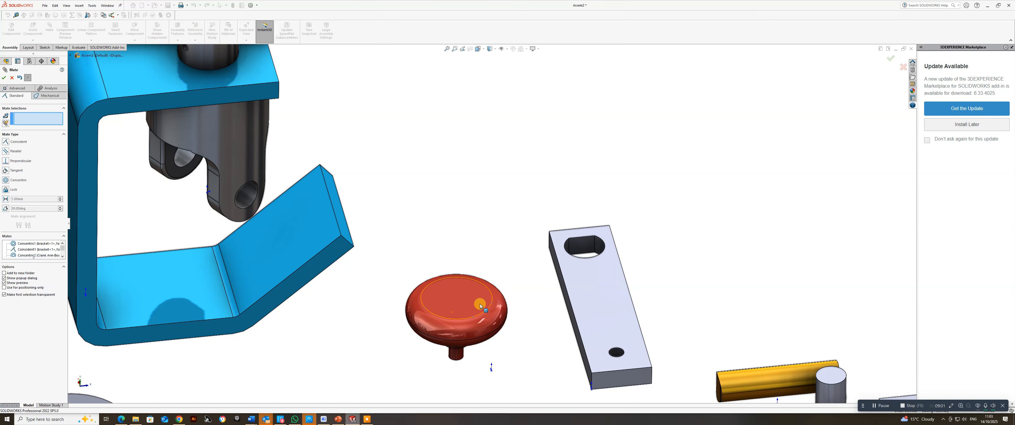
- Add a coincident mate between the flat inside the crank arm's large hole and the flat on the crank boss's upper shaft
click(583, 244)
scroll(492, 231, up, 5)
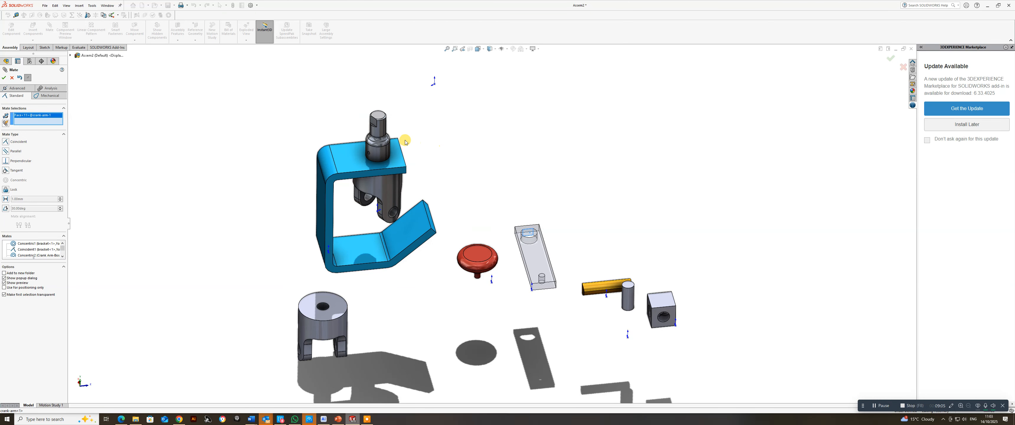
click(372, 123)
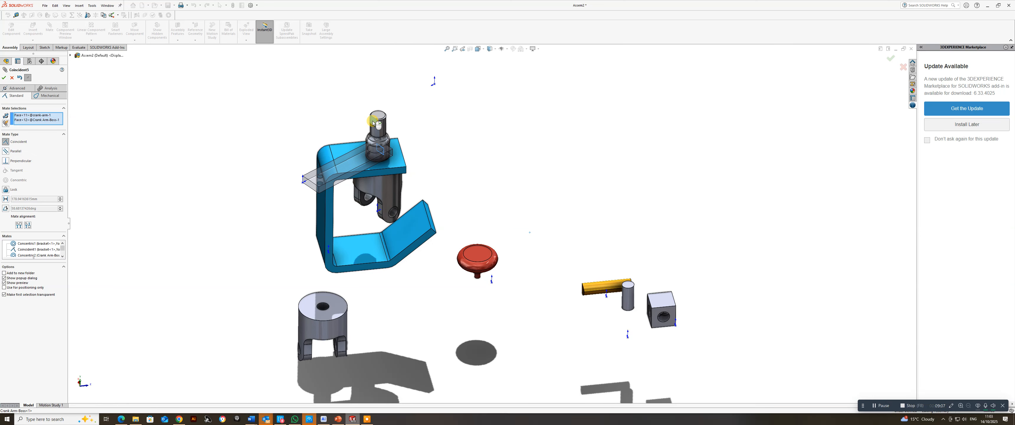
scroll(378, 134, down, 3)
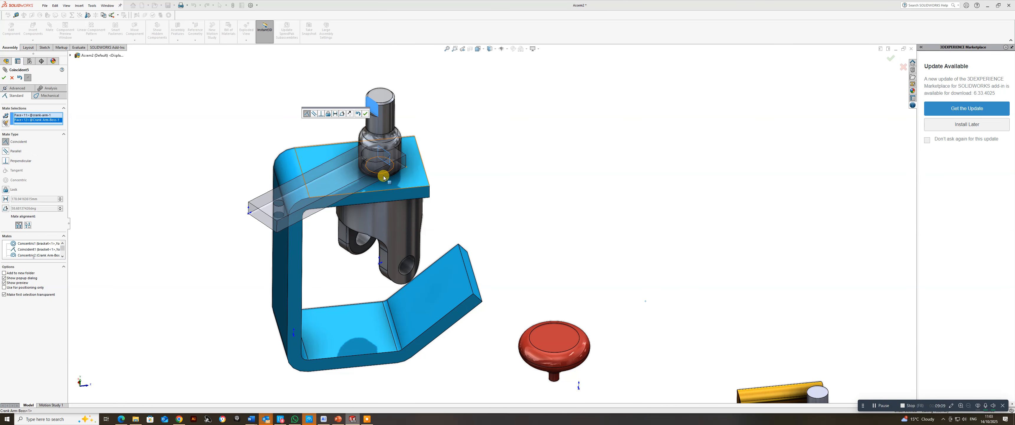
click(365, 114)
- Add a parallel mate between the curved face of the crank arm's large hole and the boss's upper shaft, and find it in the mates list
middle_drag(390, 170, 342, 147)
scroll(369, 149, down, 3)
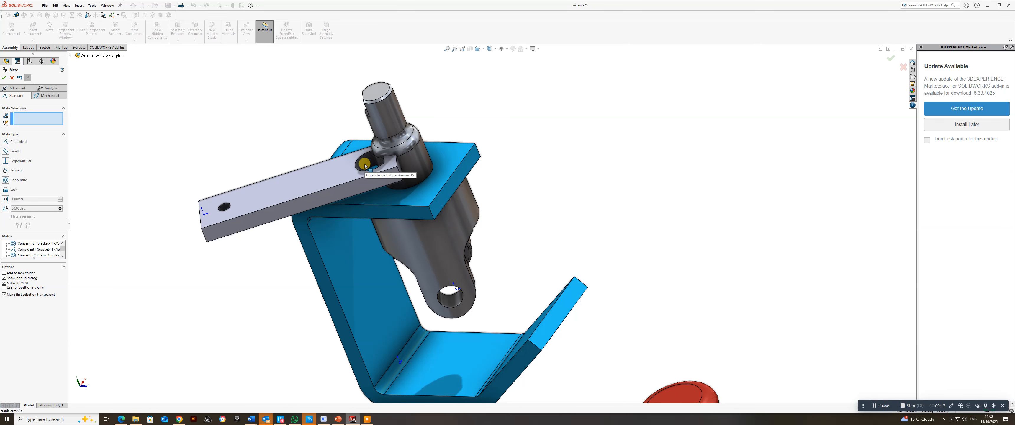
click(369, 167)
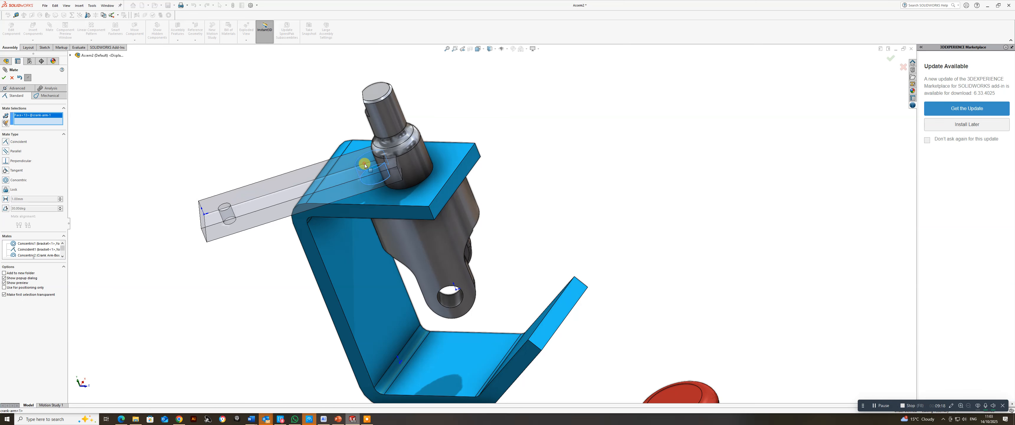
click(390, 113)
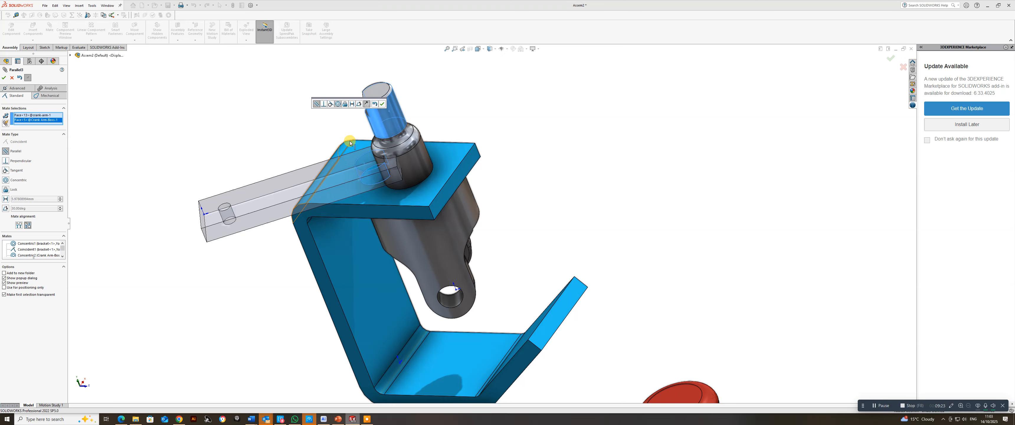
click(382, 105)
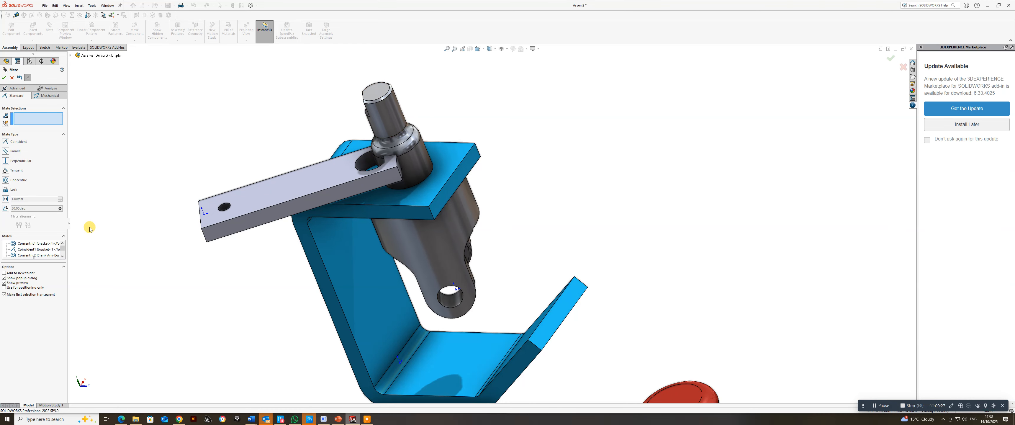
drag(65, 248, 63, 253)
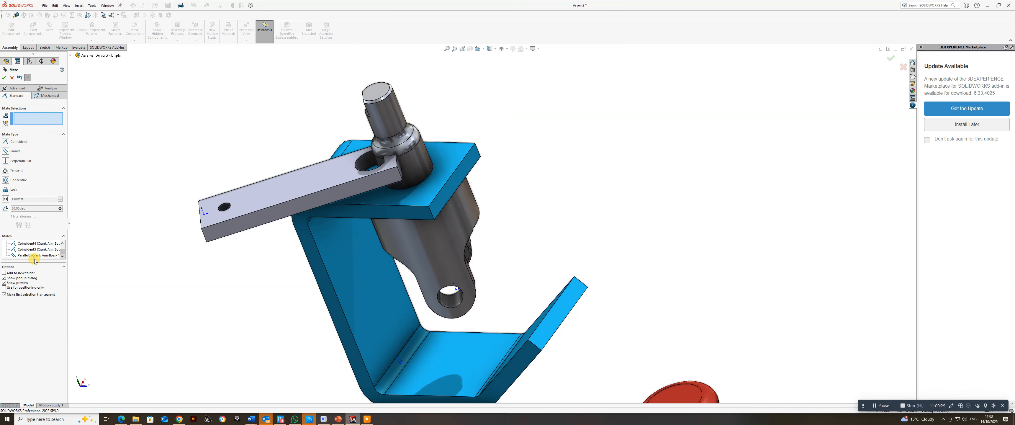
- Delete the parallel mate between the crank arm's large hole and the crank boss, and finish mating
scroll(356, 190, up, 1)
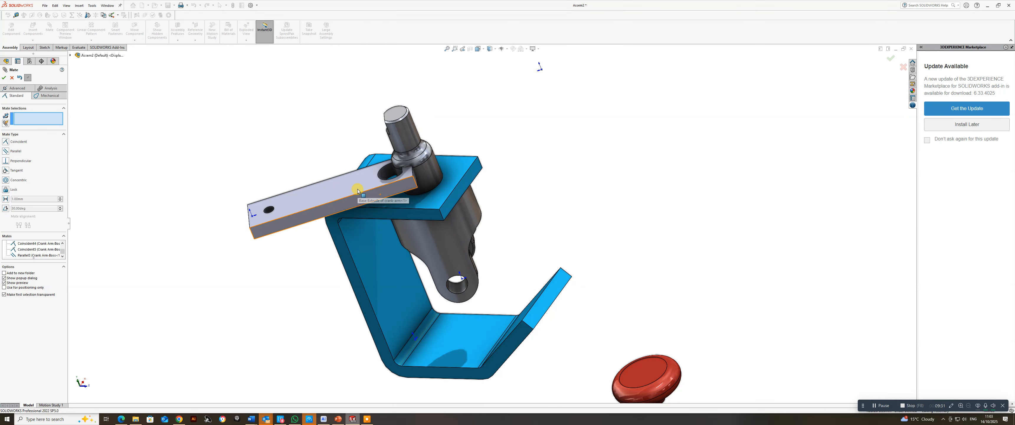
right_click(26, 255)
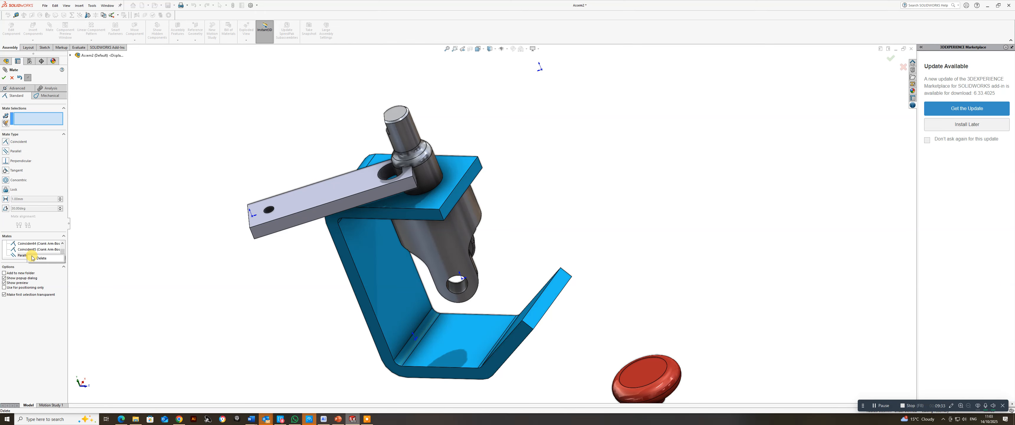
click(42, 258)
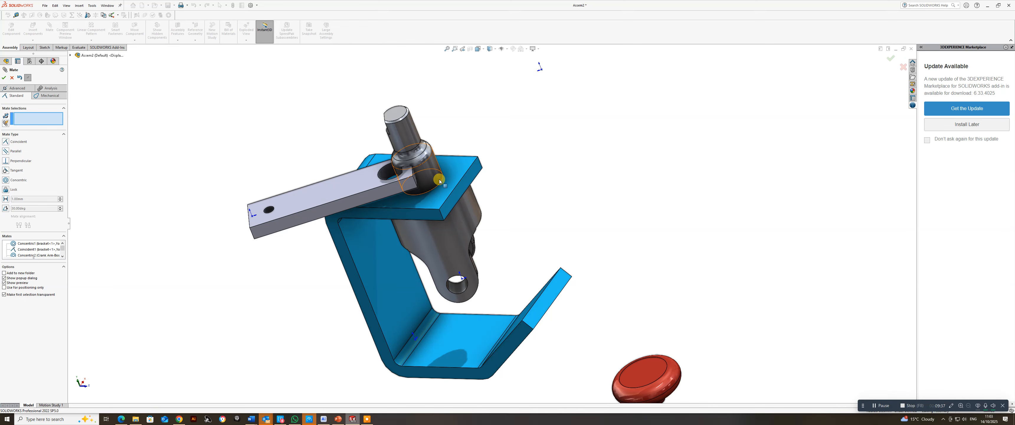
click(4, 78)
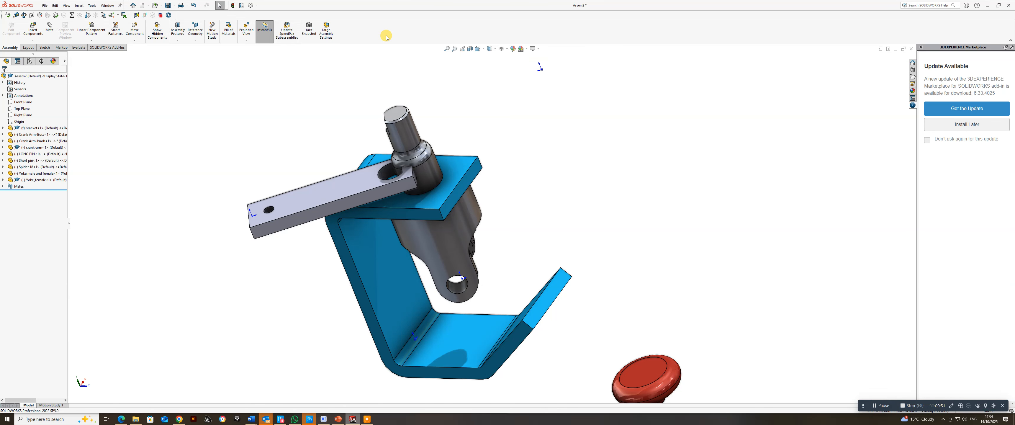
right_click(395, 34)
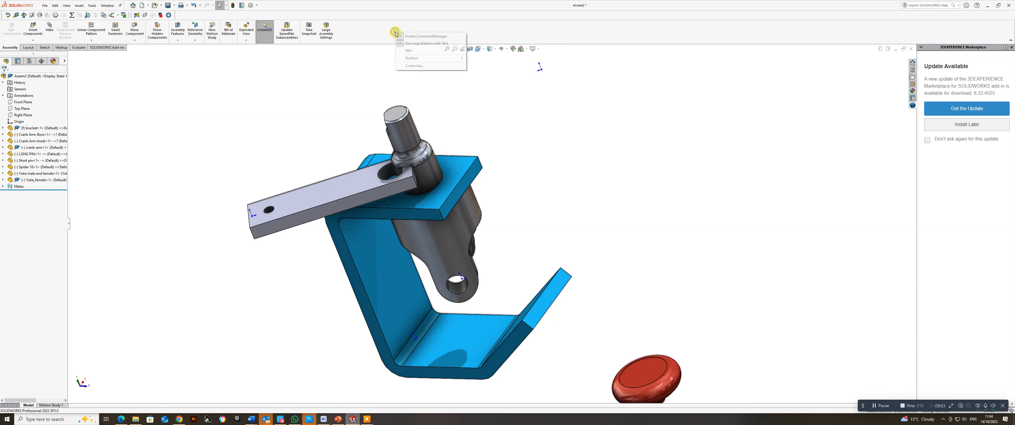
mouse_move(413, 52)
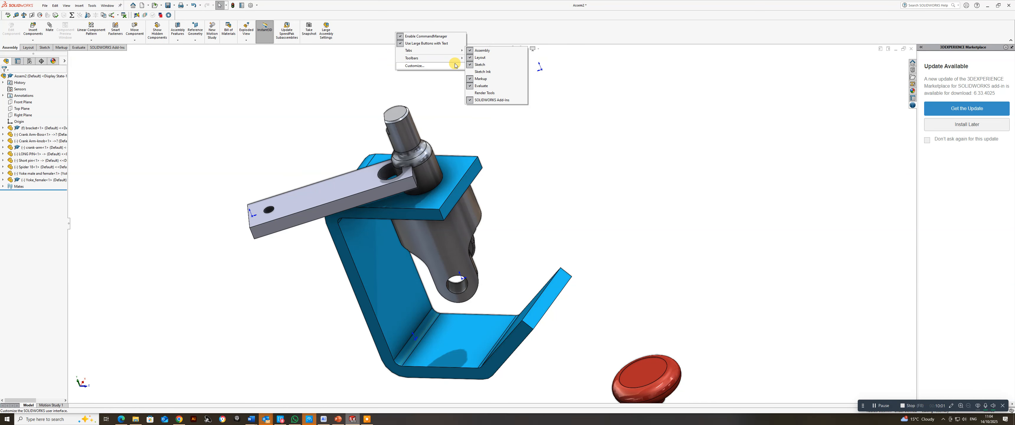
mouse_move(452, 60)
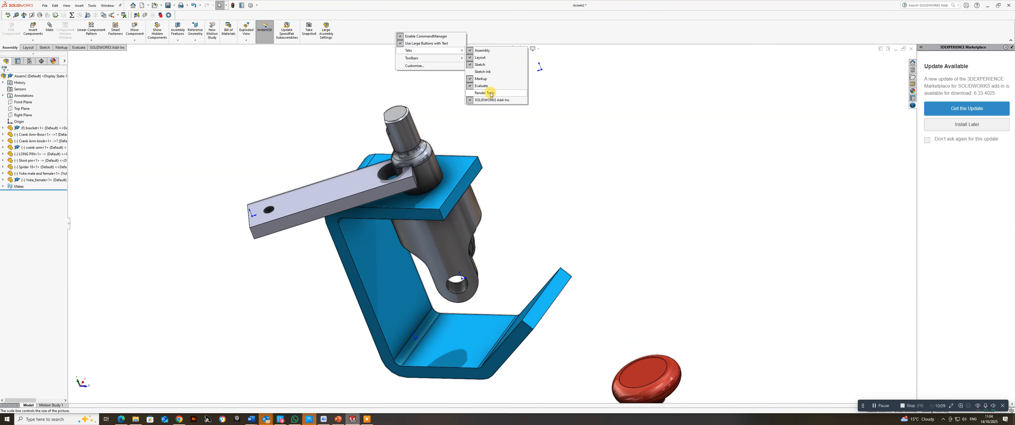
click(280, 68)
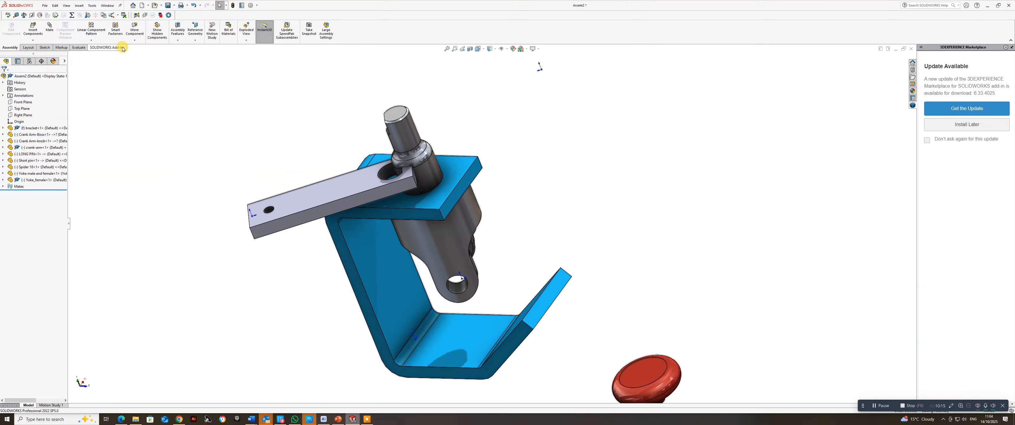
- Try to turn the crank arm freely next to the crank boss with Rotate Component
click(137, 42)
click(143, 55)
drag(285, 206, 267, 143)
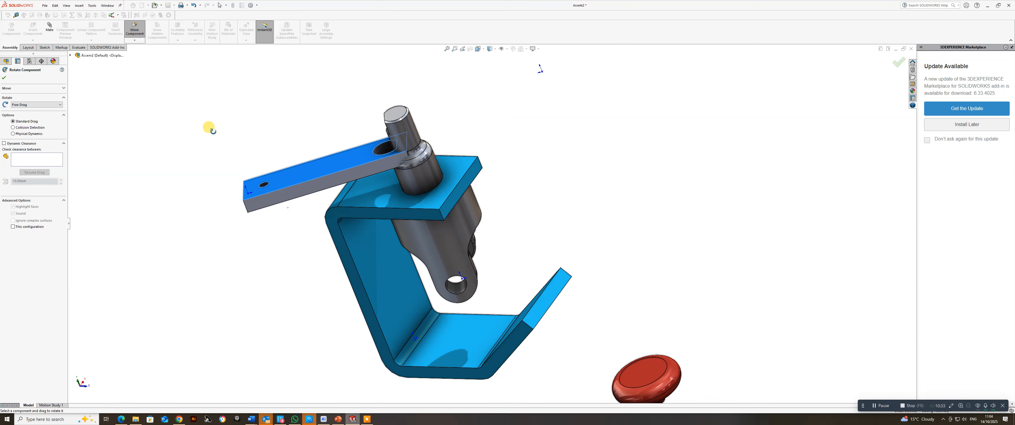
key(Escape)
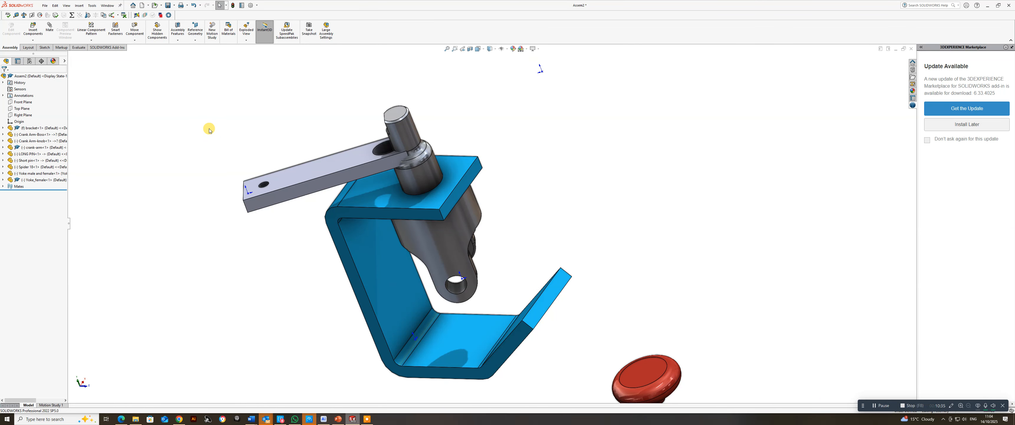
- View the crank arm's mates and delete its remaining coincident mate with the crank boss
click(329, 167)
right_click(329, 167)
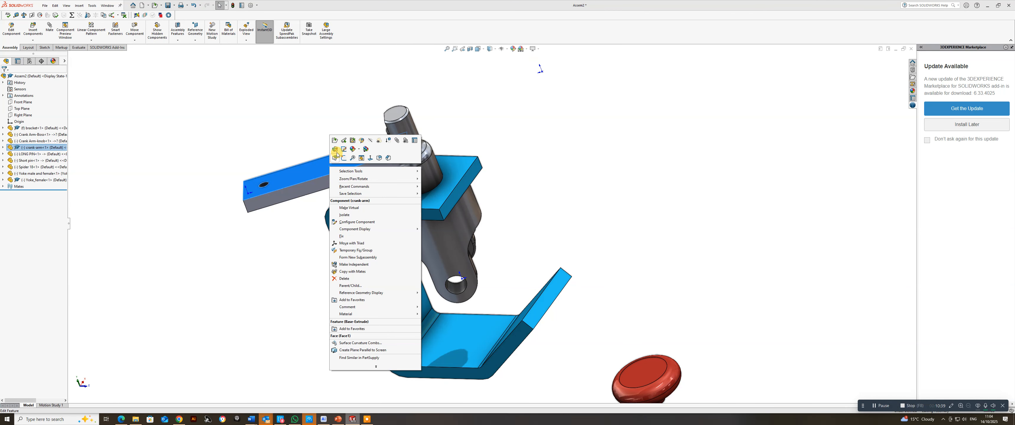
click(405, 142)
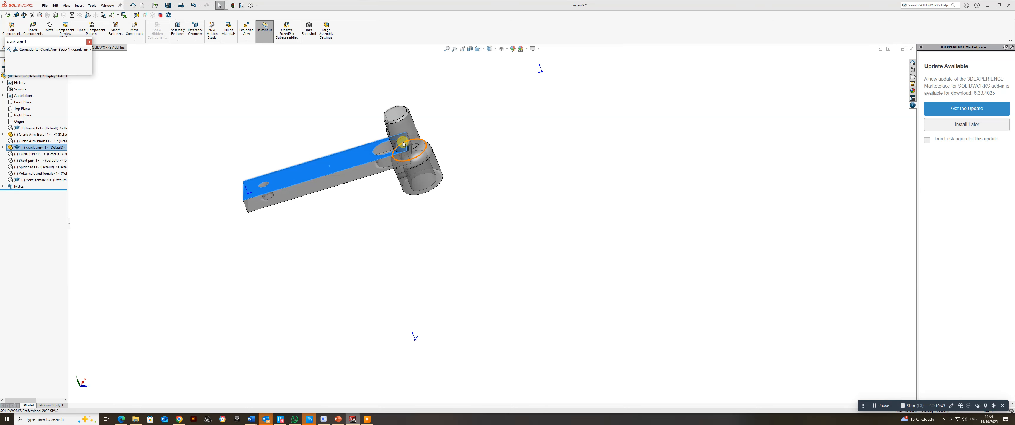
middle_drag(398, 145, 440, 109)
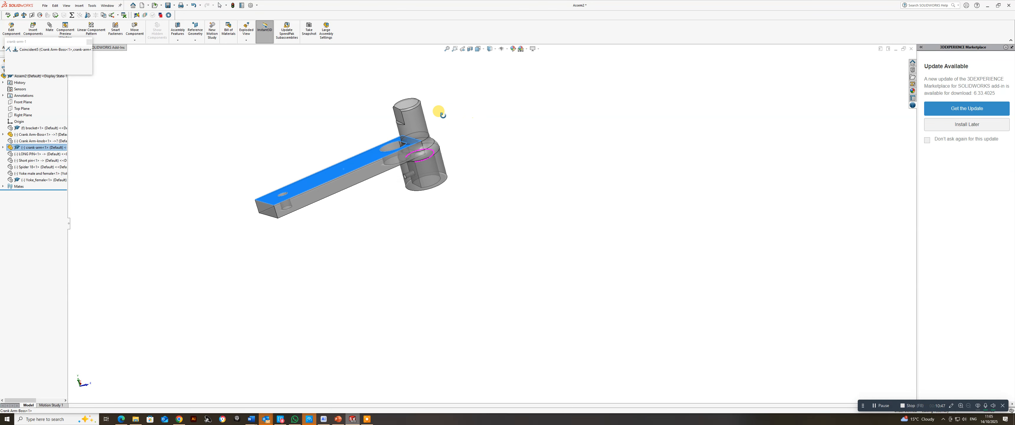
scroll(451, 134, down, 2)
scroll(451, 139, down, 1)
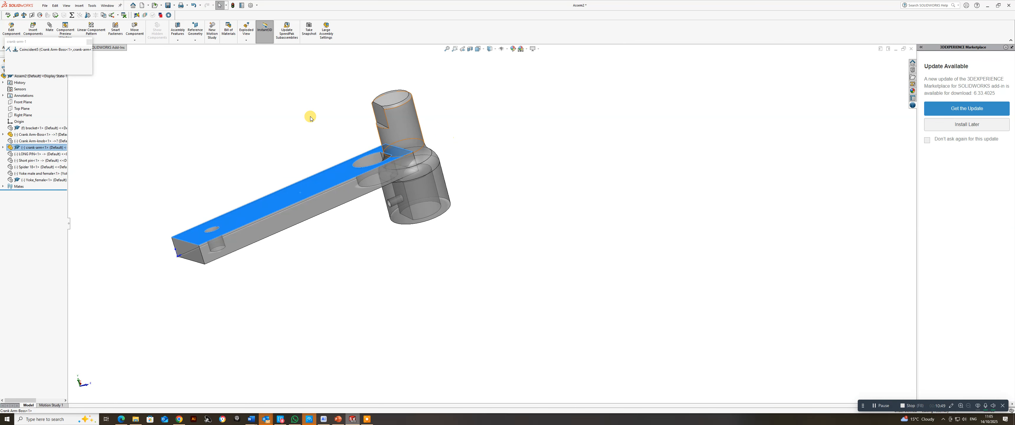
click(29, 51)
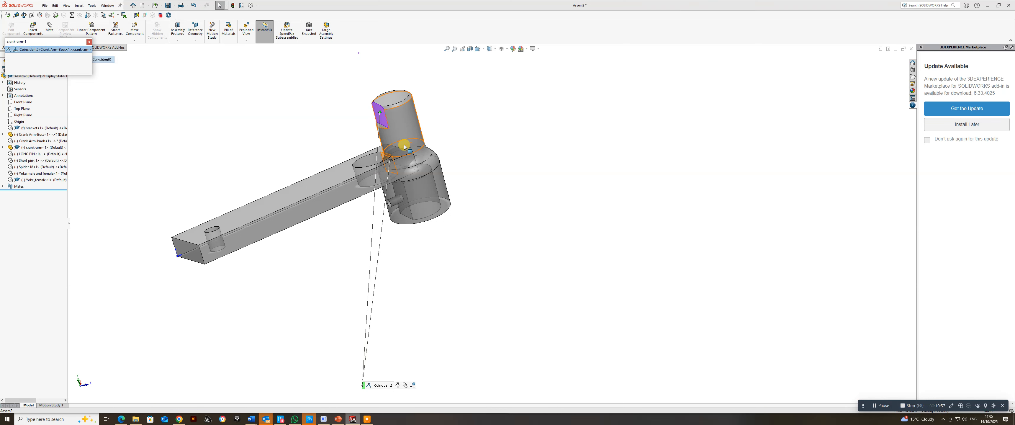
right_click(46, 49)
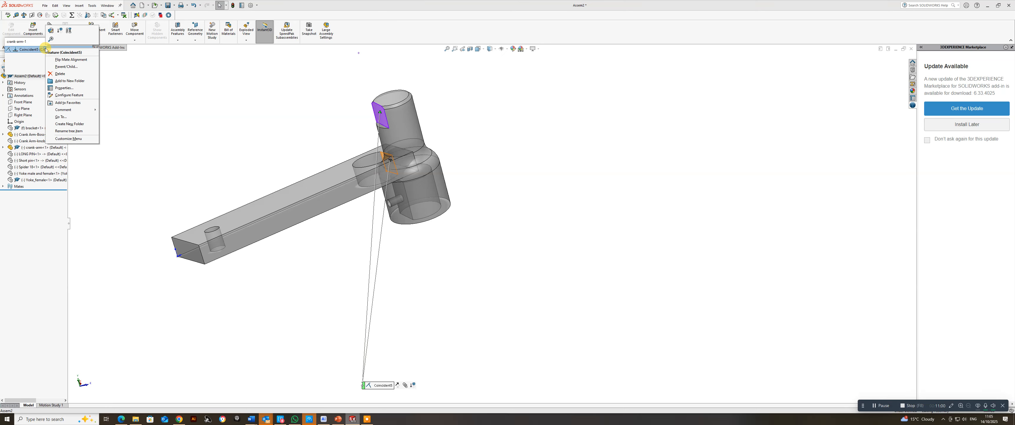
click(60, 74)
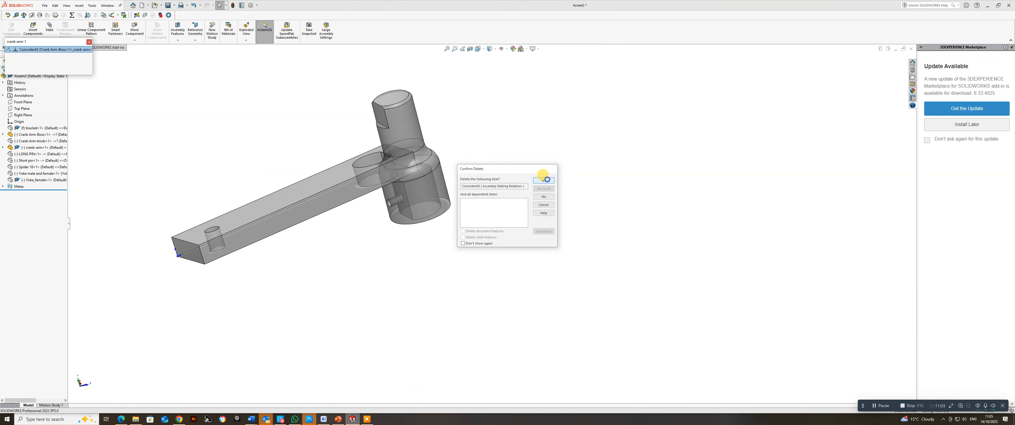
click(546, 180)
click(89, 42)
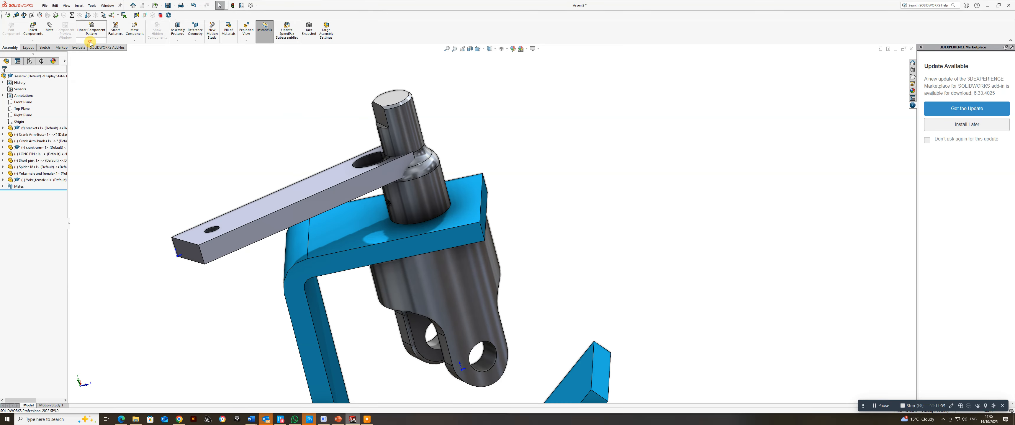
- Rotate the crank arm freely so its large slotted hole is at the end away from the crank boss
click(141, 41)
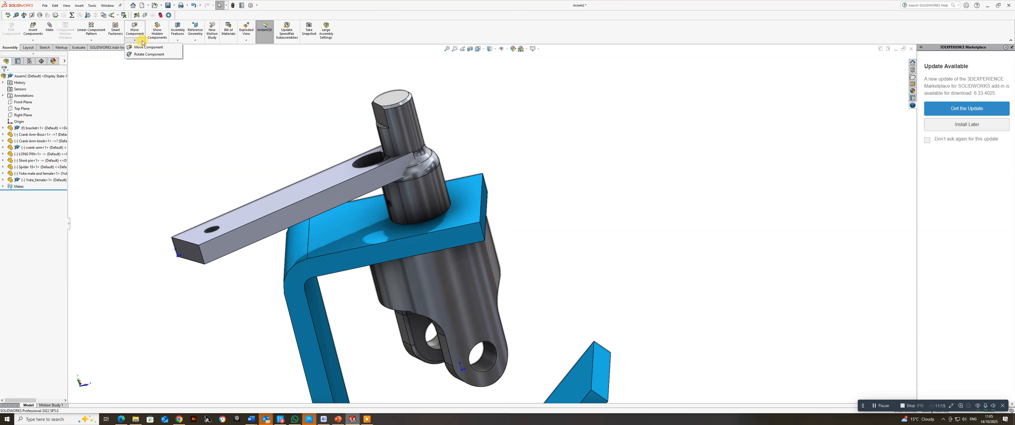
click(143, 55)
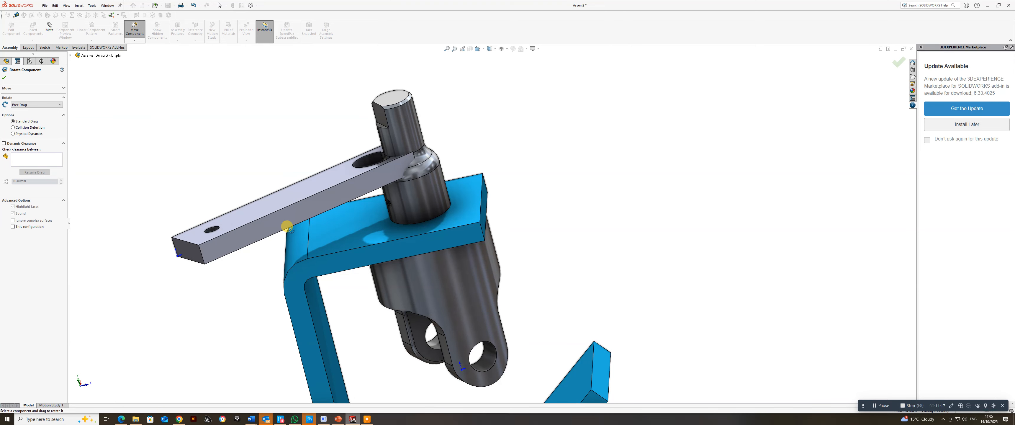
drag(250, 215, 319, 199)
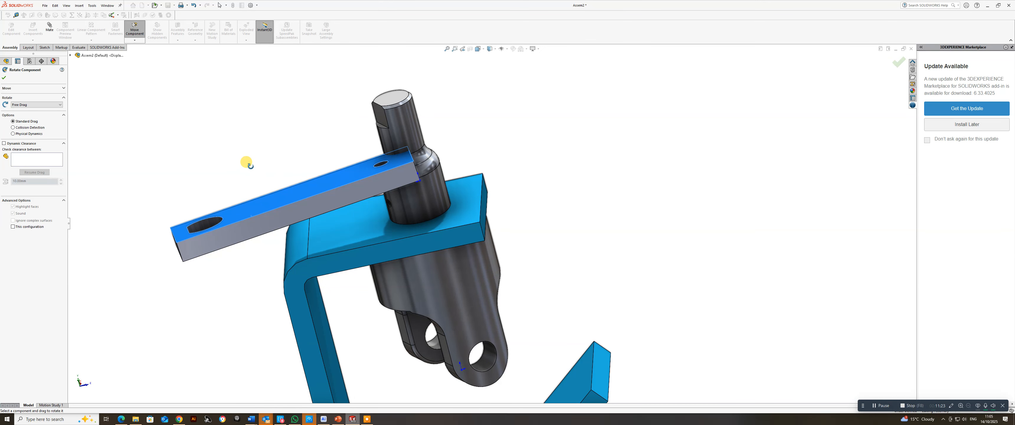
key(Escape)
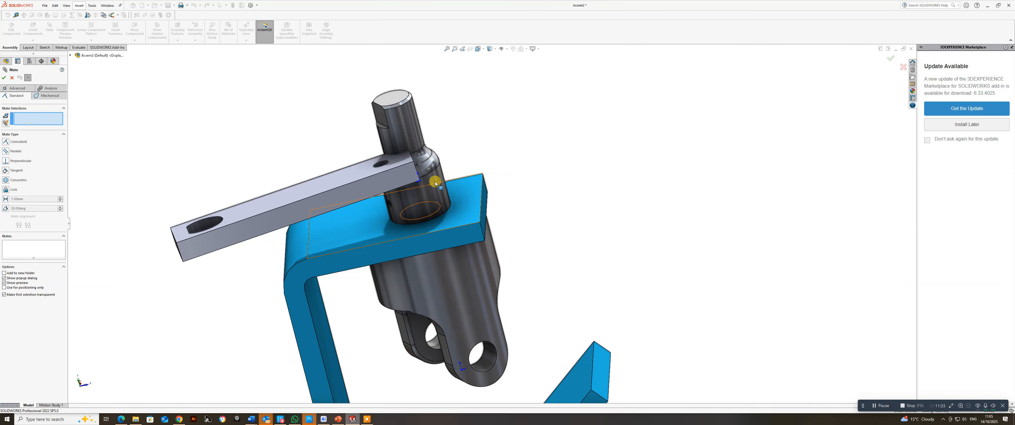
- Add a concentric mate between the curved face of the crank arm's large hole and the boss's cylindrical upper shaft
click(210, 223)
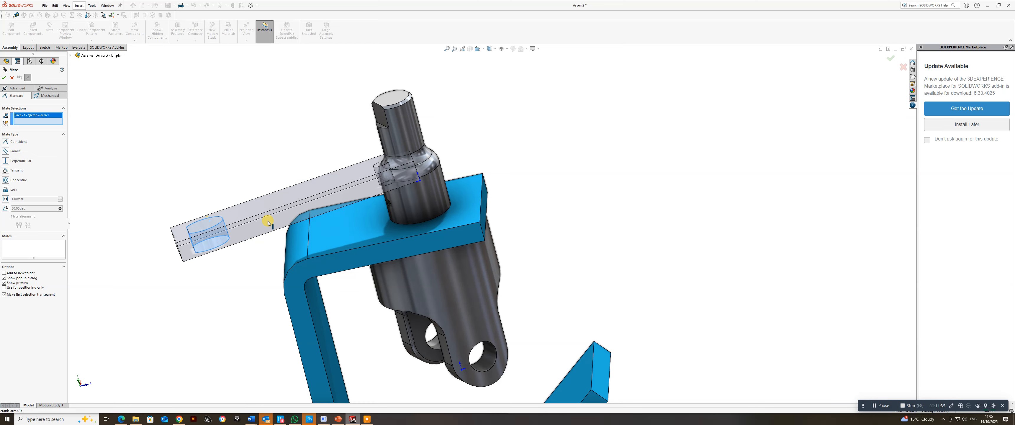
click(408, 114)
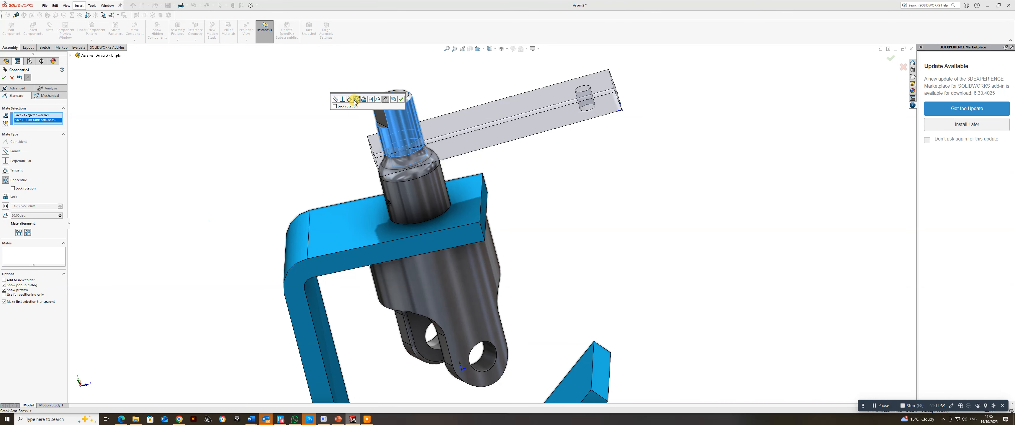
click(401, 98)
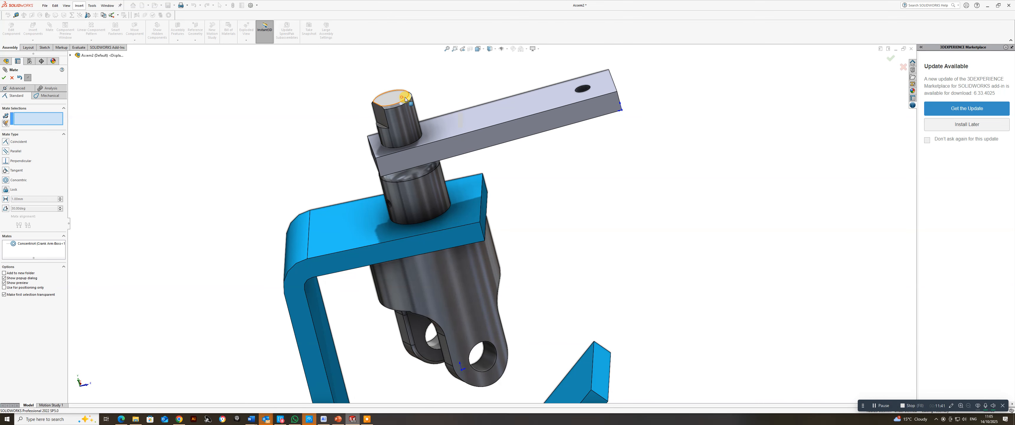
- Lift the crank arm above the boss and add a coincident mate between the hole's flat and the shaft's flat
drag(483, 119, 443, 33)
scroll(404, 71, down, 3)
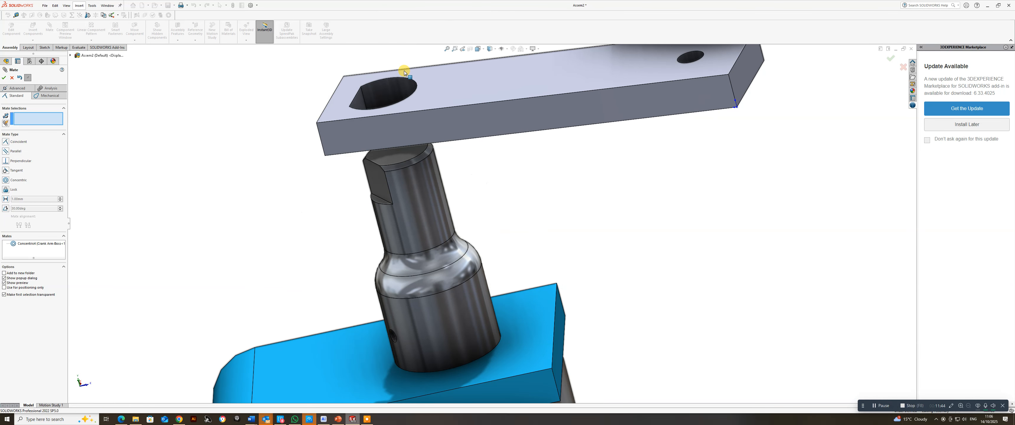
click(359, 102)
click(376, 181)
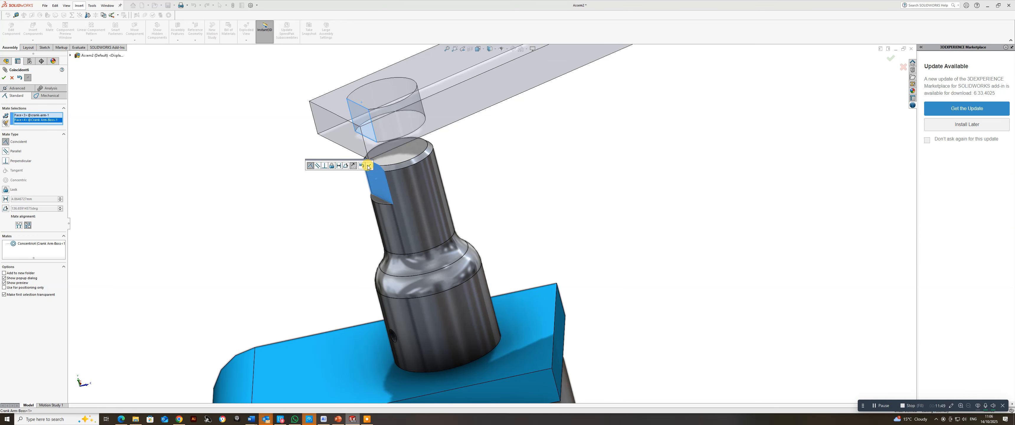
click(369, 166)
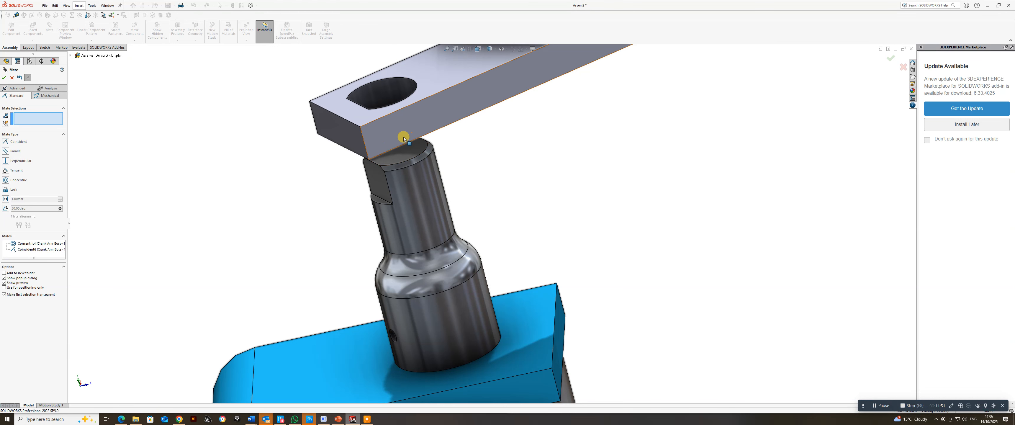
- Add a coincident mate between the crank arm's underside and the small ledge below the flat on the boss's shaft
middle_drag(473, 195, 462, 127)
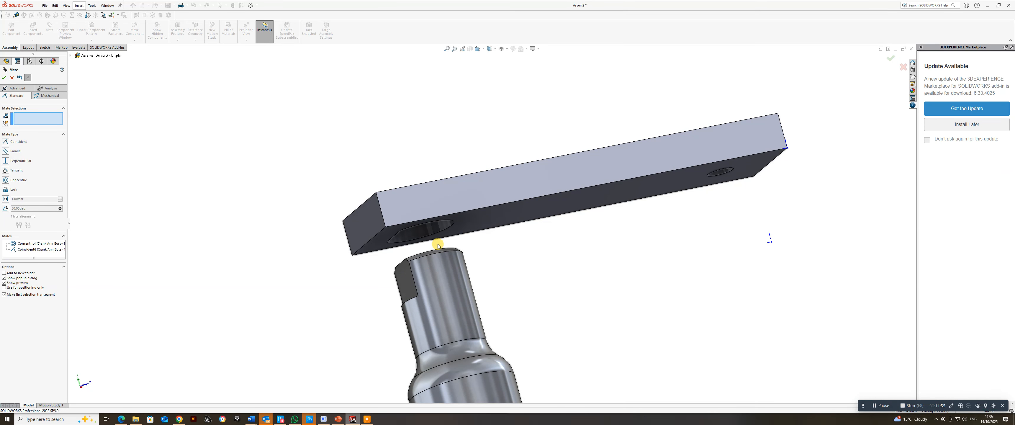
click(372, 236)
middle_drag(525, 233, 557, 336)
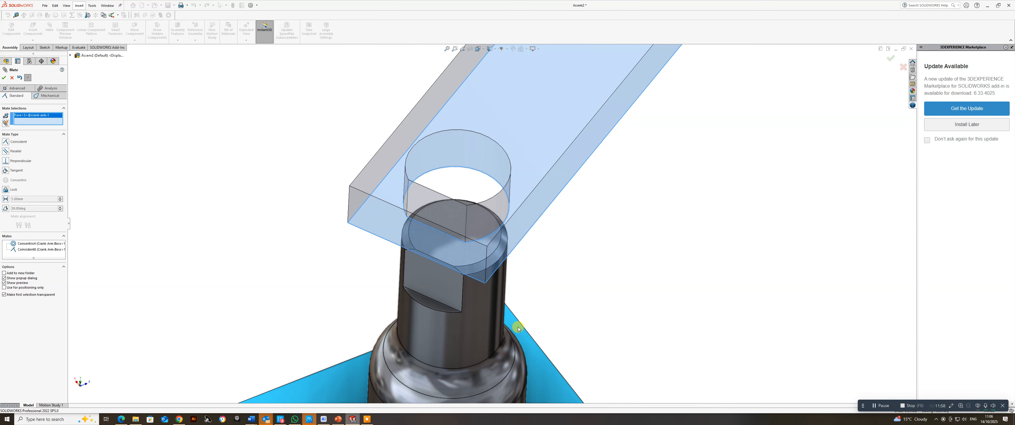
click(437, 308)
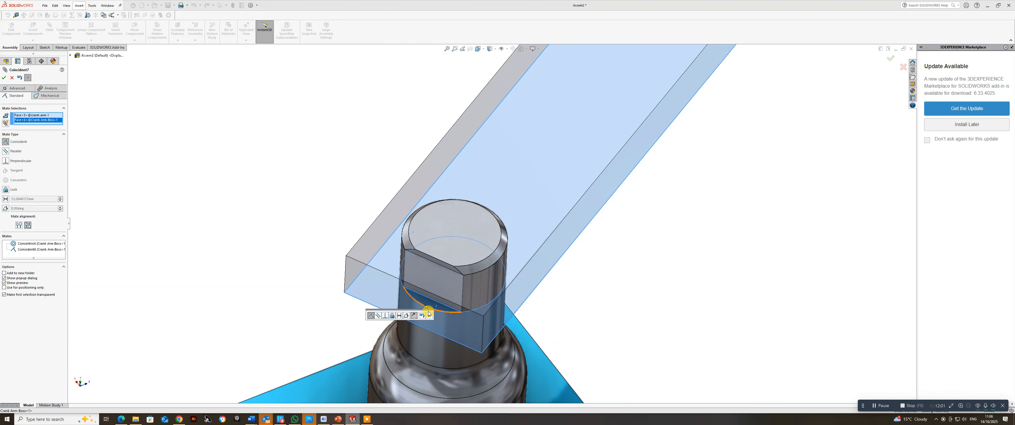
click(430, 315)
scroll(517, 261, up, 5)
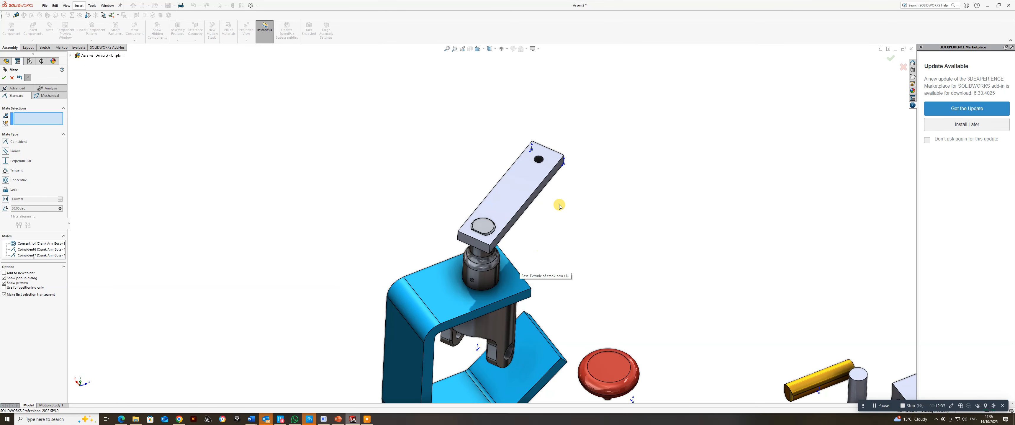
- Swing the crank arm around the boss axis to test its motion, and view the assembly with the remaining parts from the side
drag(546, 148, 550, 221)
scroll(549, 220, up, 3)
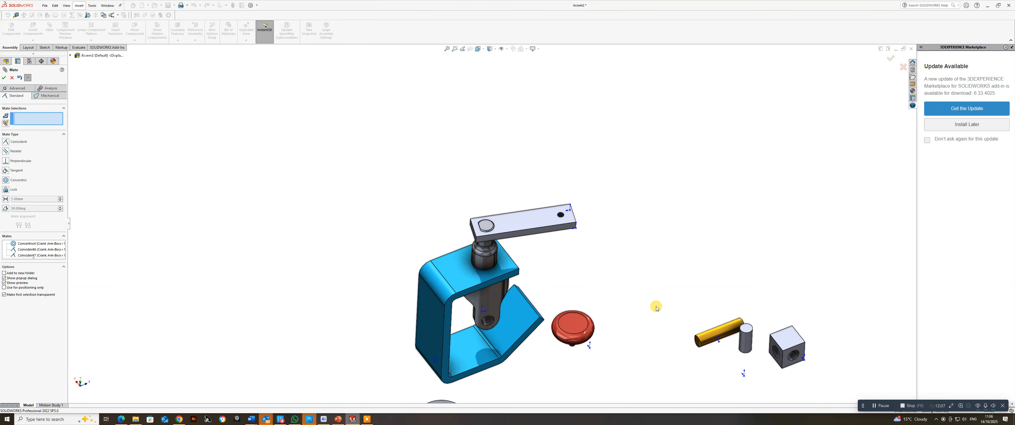
middle_drag(610, 292, 611, 176)
scroll(552, 396, down, 3)
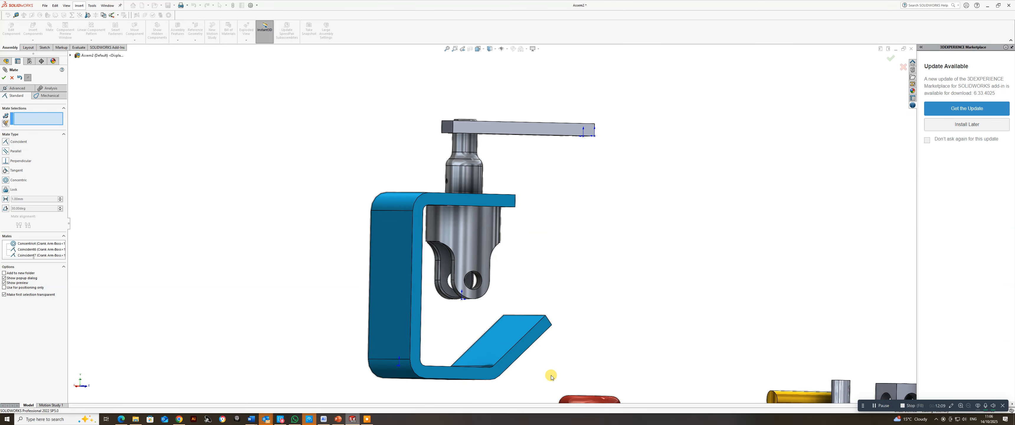
scroll(557, 386, up, 3)
scroll(568, 357, down, 1)
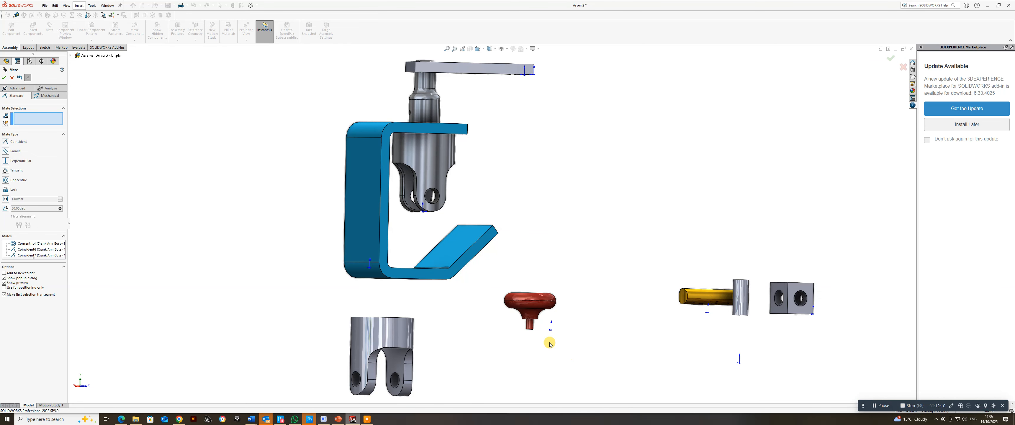
- Add a concentric mate between the knob's cylindrical stem and the small hole at the crank arm's free end
click(530, 326)
middle_drag(557, 237, 518, 226)
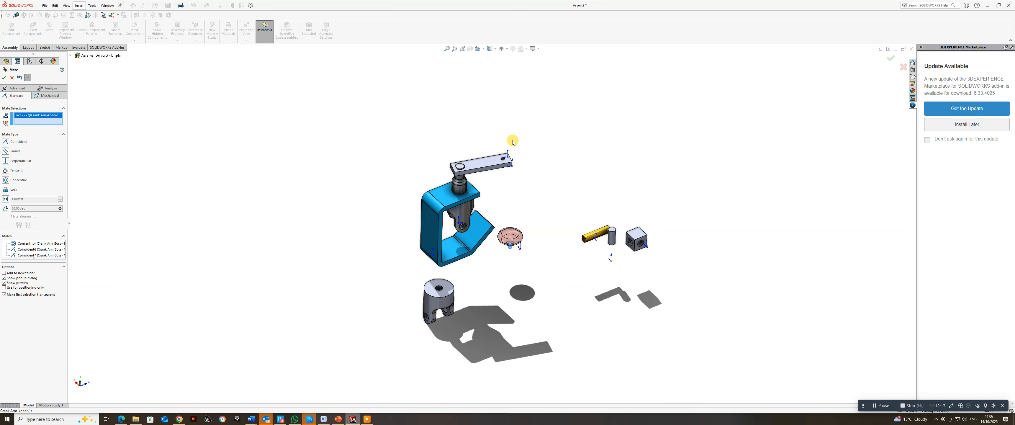
scroll(512, 145, down, 8)
click(461, 256)
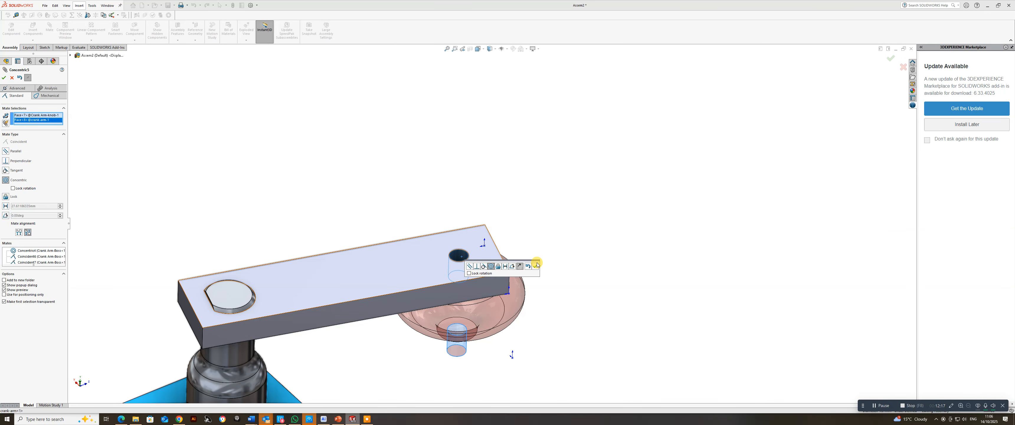
click(537, 266)
- Add a coincident mate between the end face of the knob's stem and the crank arm's underside
middle_drag(509, 321, 418, 156)
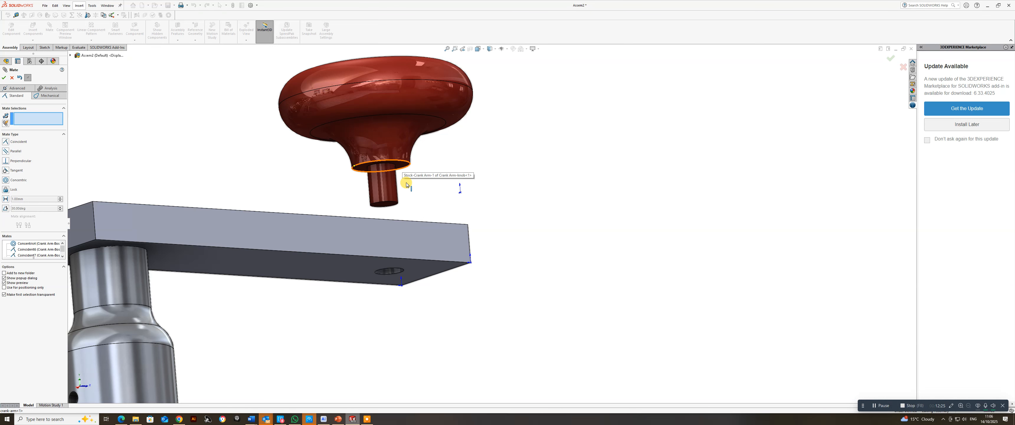
click(386, 206)
click(426, 271)
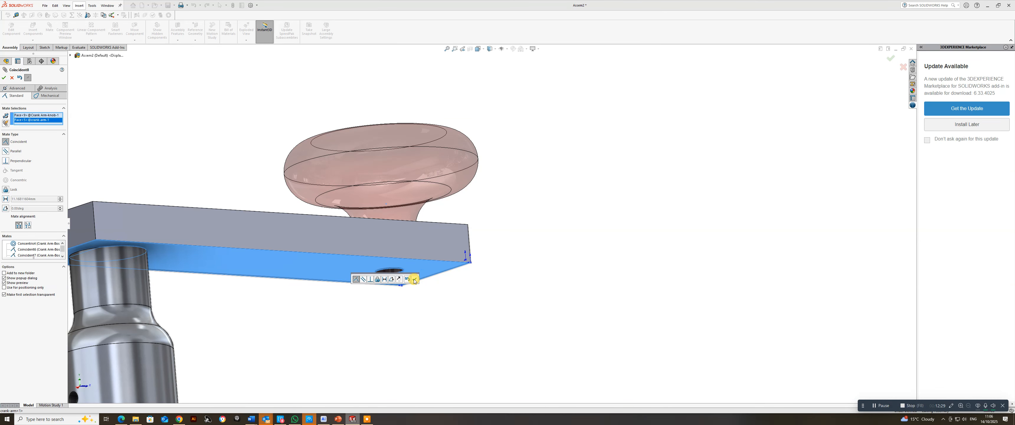
click(416, 279)
- Swing the crank arm with its fitted knob around the boss axis to test the motion
scroll(415, 240, up, 3)
scroll(415, 241, up, 3)
middle_drag(417, 226, 473, 256)
drag(460, 176, 393, 161)
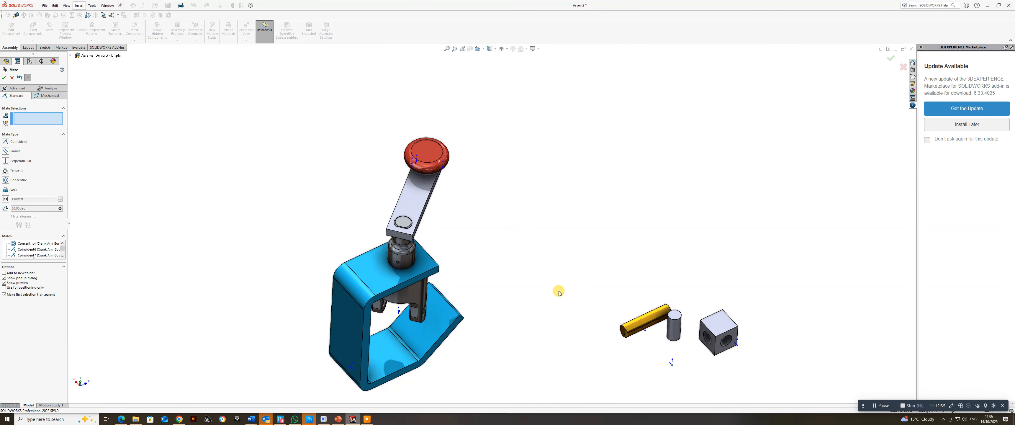
- Start a centered Width mate and set the two inner faces of the upper yoke's fork as the width selections
middle_drag(506, 320, 473, 257)
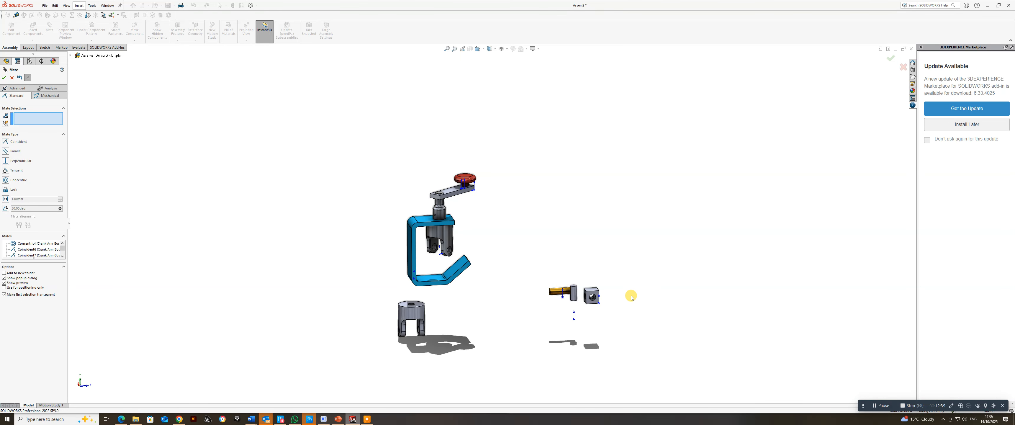
scroll(605, 285, down, 3)
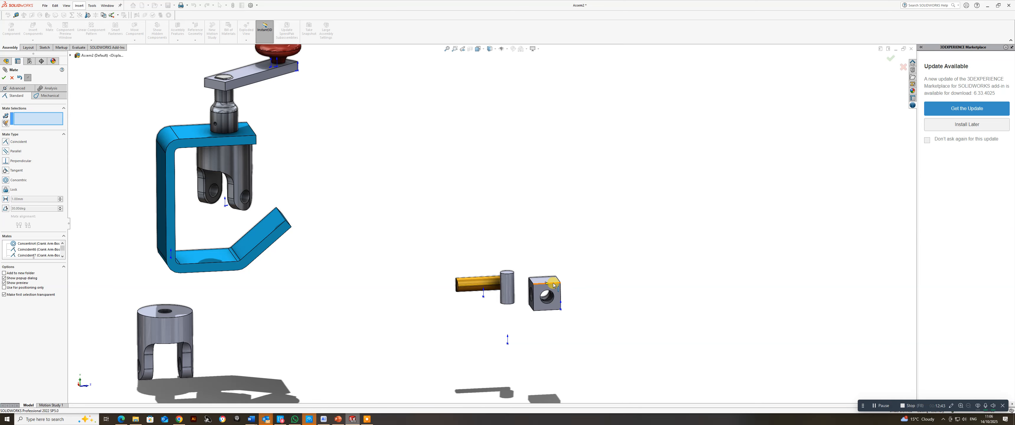
click(20, 89)
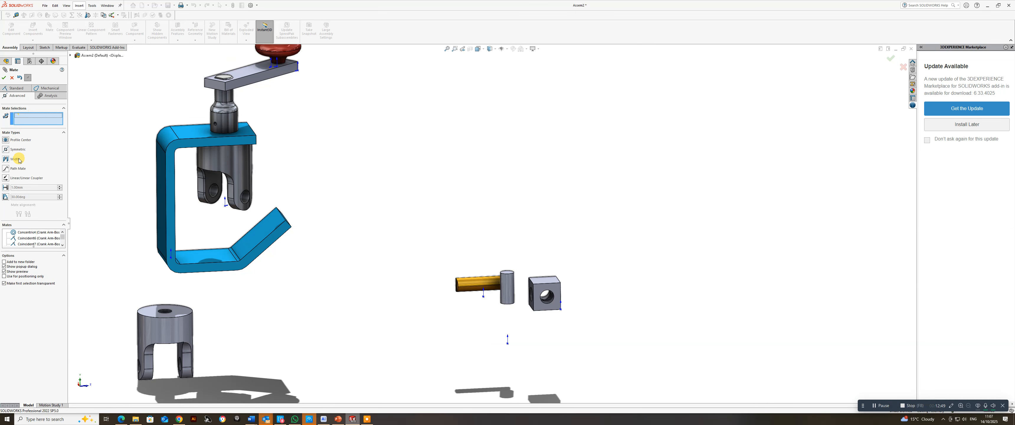
click(5, 159)
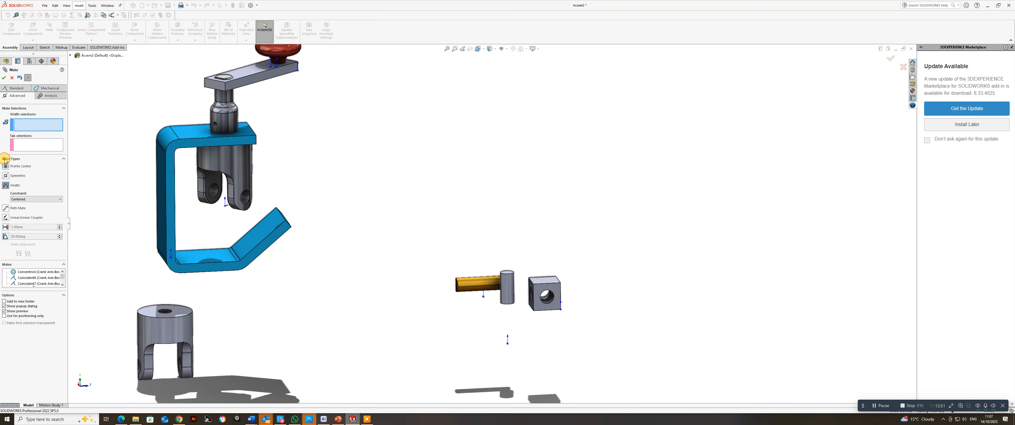
scroll(250, 204, down, 3)
scroll(250, 204, down, 2)
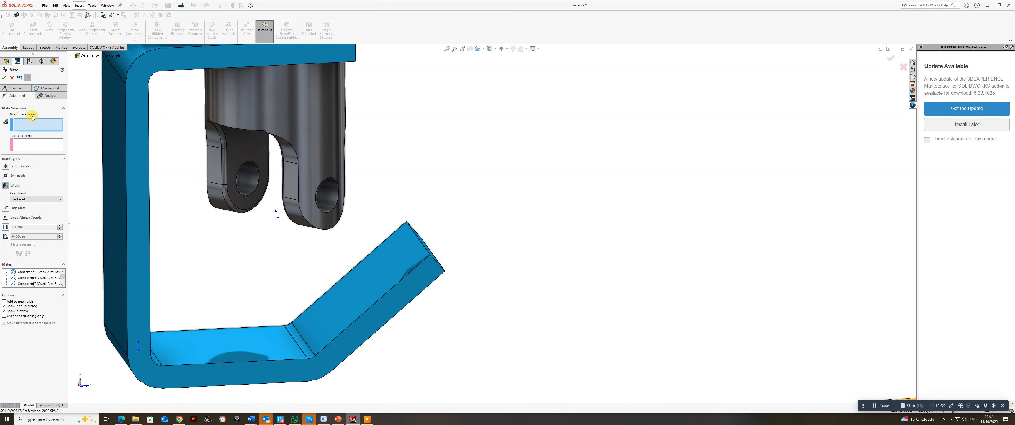
click(252, 146)
middle_drag(307, 169, 294, 151)
click(284, 153)
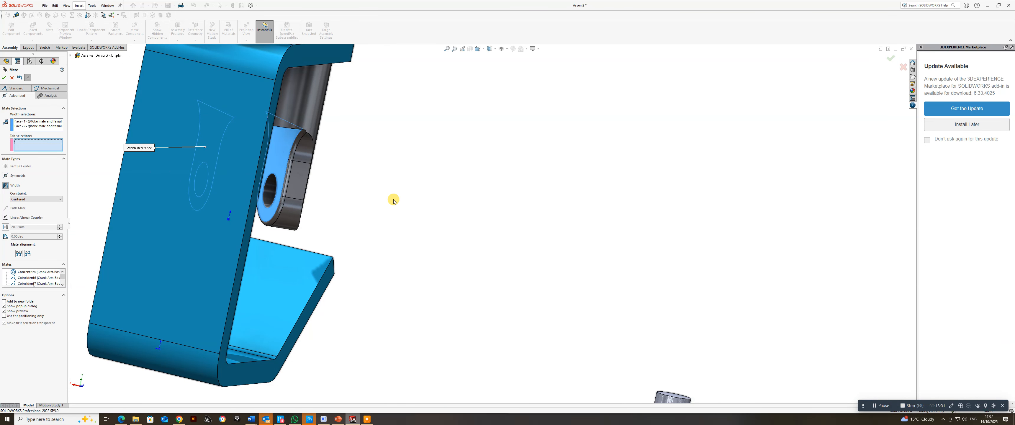
- Set two opposite faces of the spider block as the tab selections and accept the Width mate
scroll(489, 242, up, 4)
middle_drag(551, 279, 500, 257)
middle_drag(632, 281, 460, 272)
click(627, 285)
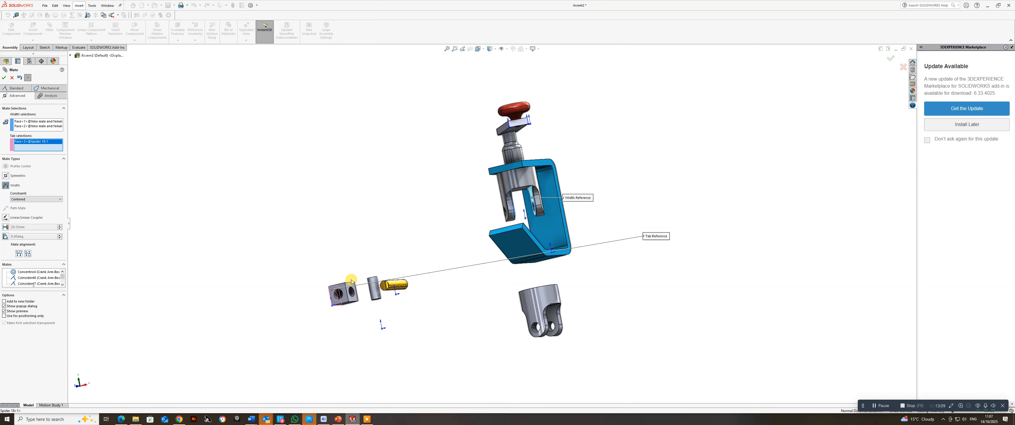
scroll(347, 272, down, 5)
click(379, 303)
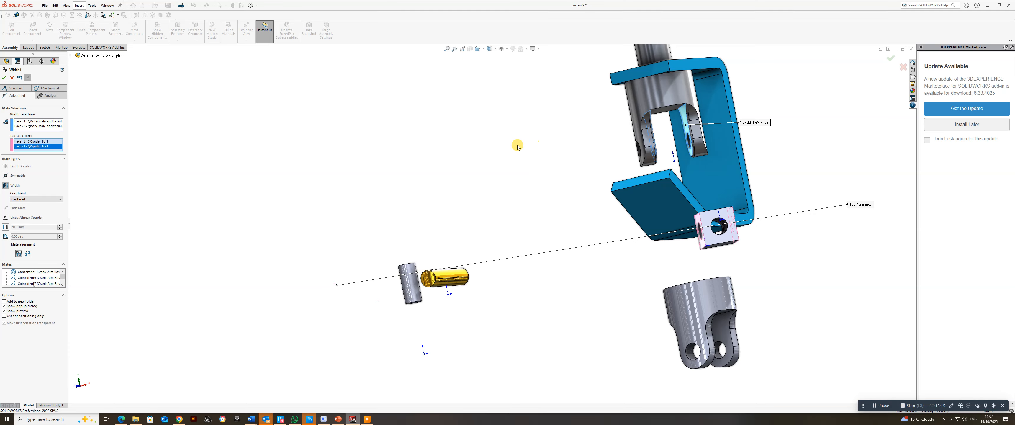
click(4, 77)
- Pull the spider clear of the bracket and add a concentric mate between its side hole and the upper yoke's fork hole
scroll(666, 170, down, 3)
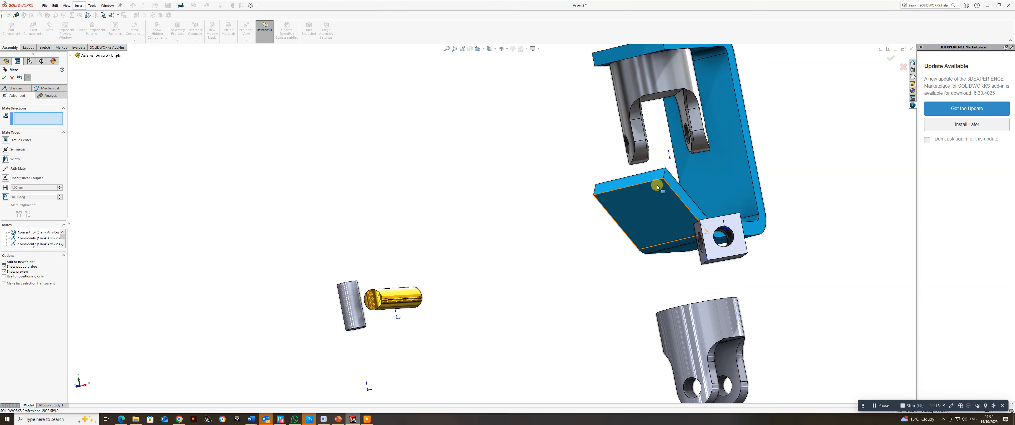
drag(695, 178, 544, 122)
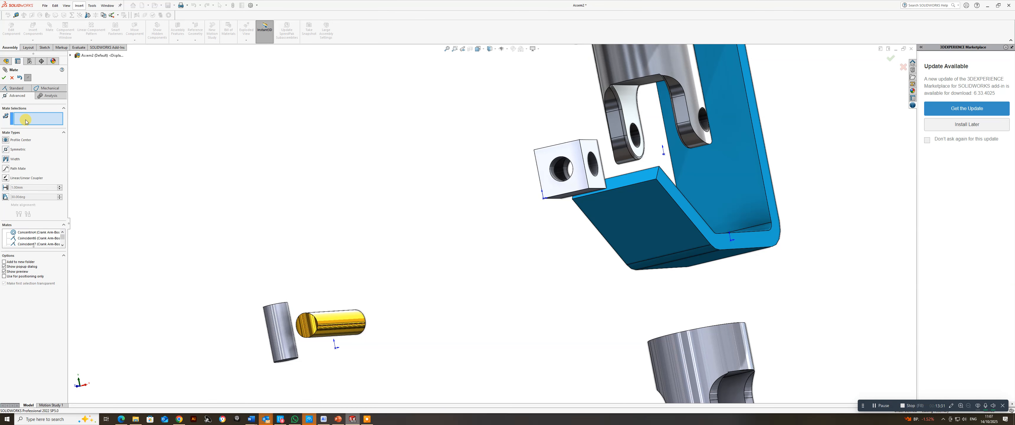
scroll(558, 109, down, 3)
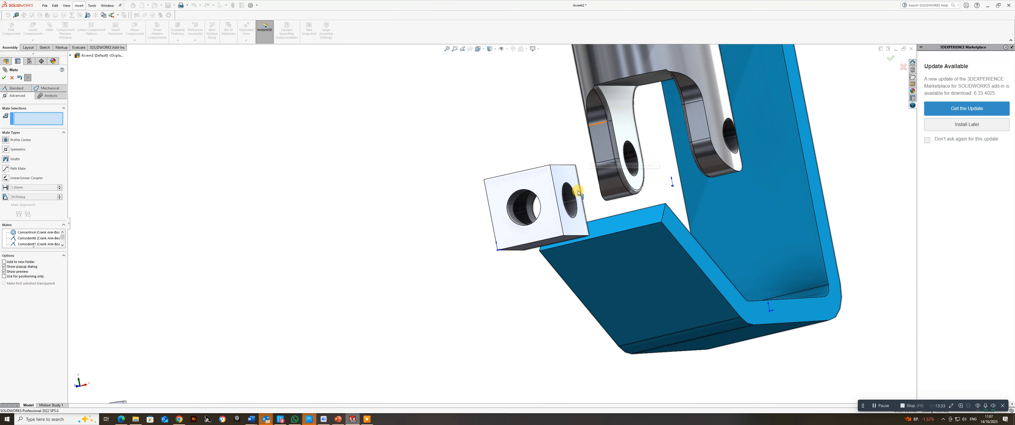
click(572, 205)
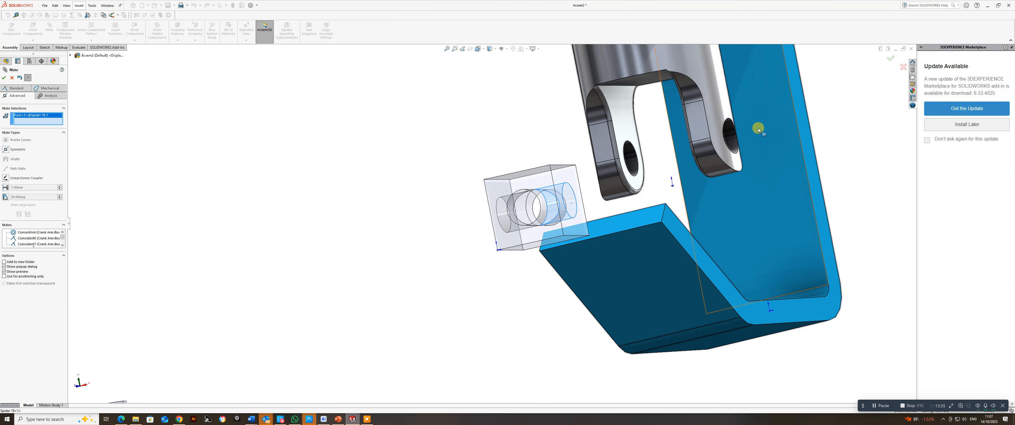
click(734, 138)
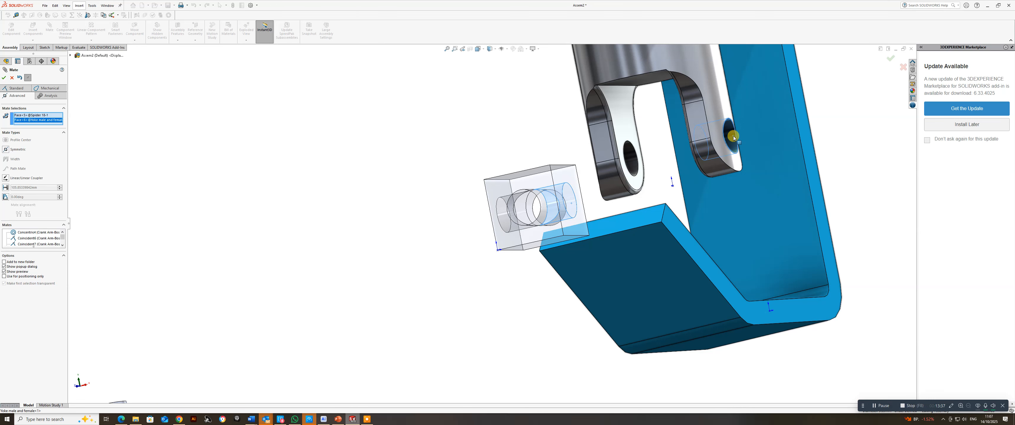
click(3, 79)
click(23, 88)
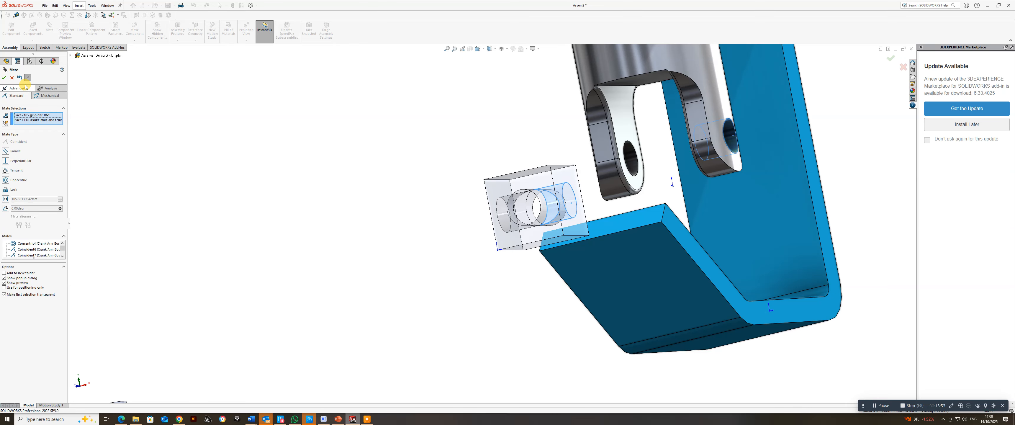
click(5, 180)
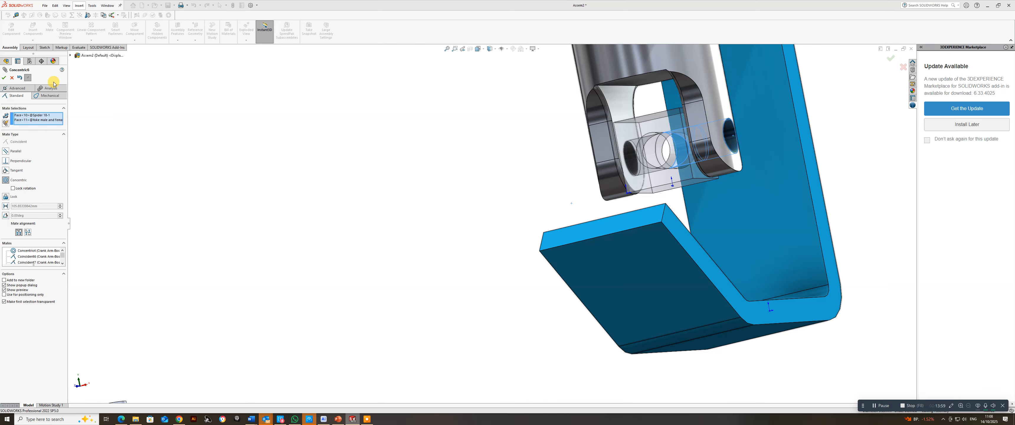
click(4, 78)
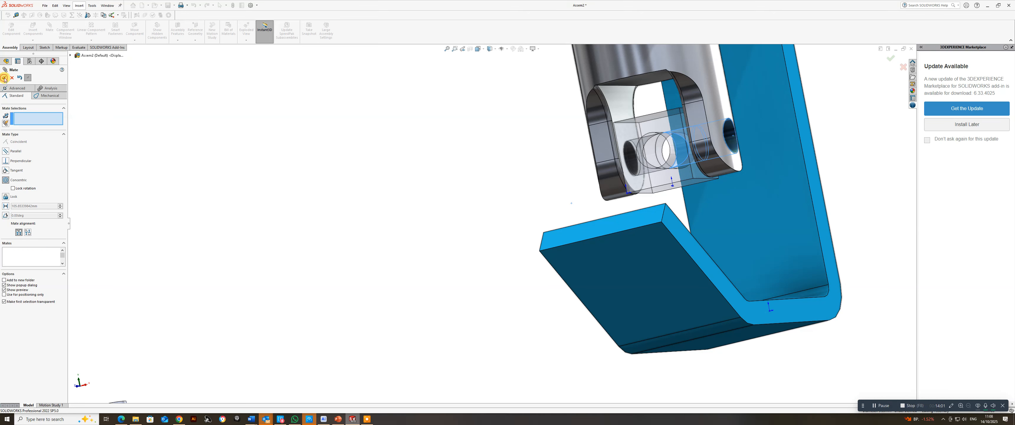
- Inspect the gaps between the spider and both fork arms of the upper yoke, and close the Mate command
middle_drag(726, 106, 736, 96)
scroll(702, 119, down, 3)
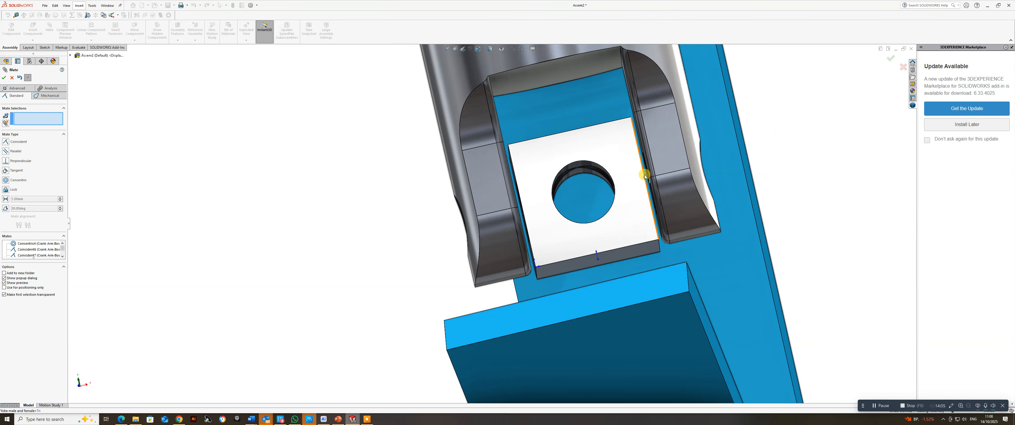
scroll(602, 188, up, 3)
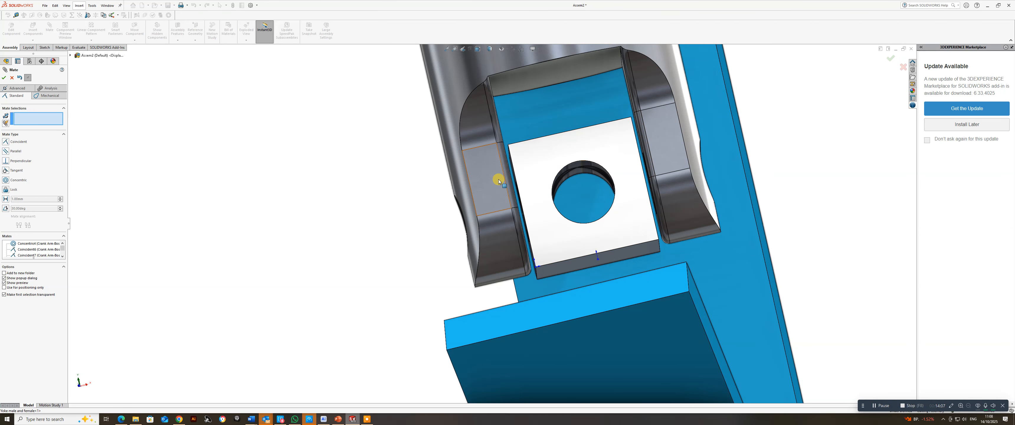
middle_drag(514, 172, 626, 142)
key(Escape)
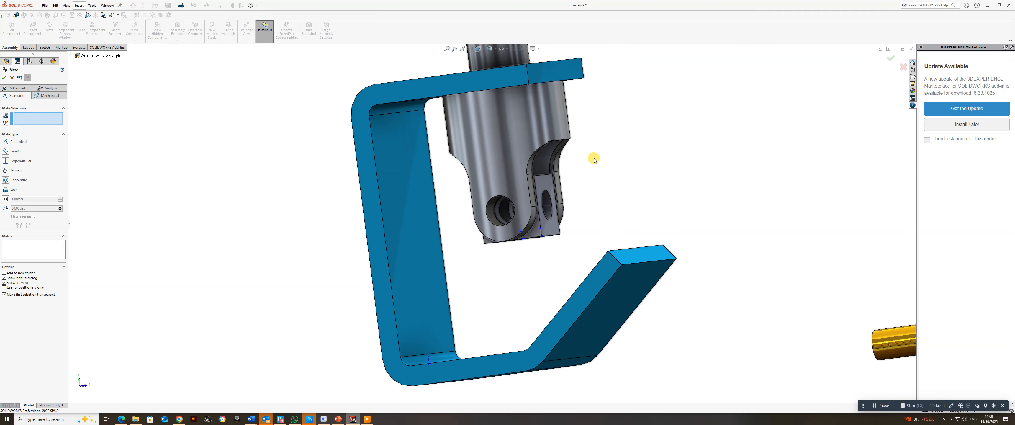
- Rotate the spider about the upper yoke's hole axis to test its motion
mouse_move(584, 199)
middle_down()
mouse_move(593, 192)
mouse_move(579, 203)
middle_up()
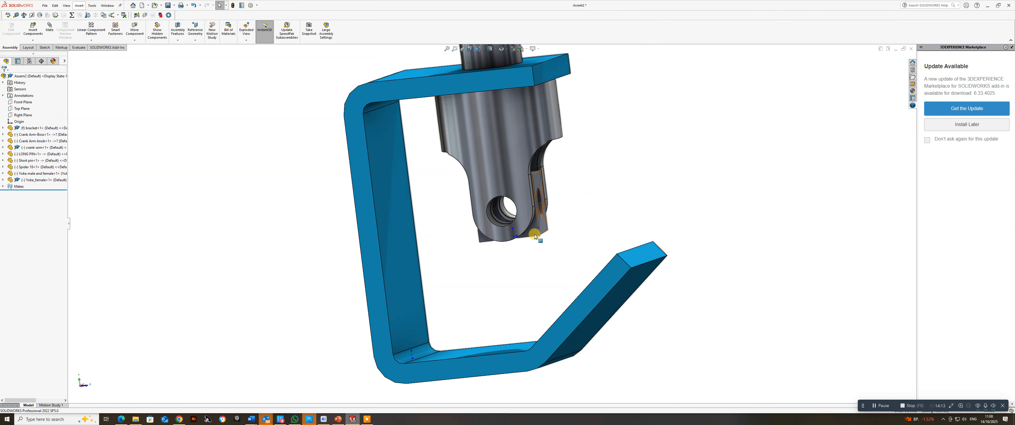
click(516, 237)
drag(554, 236, 543, 207)
scroll(568, 178, up, 10)
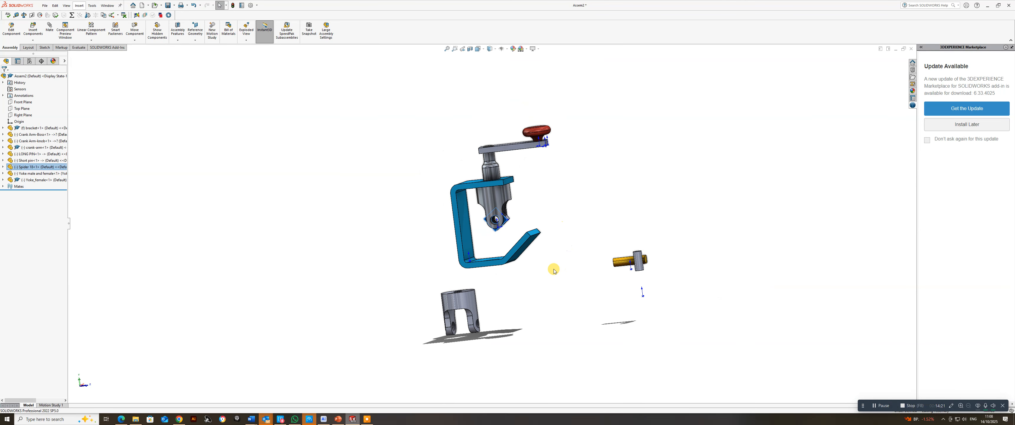
- Use Rotate Component with free drag to tilt the female yoke until its fork points up toward the spider
scroll(523, 284, down, 3)
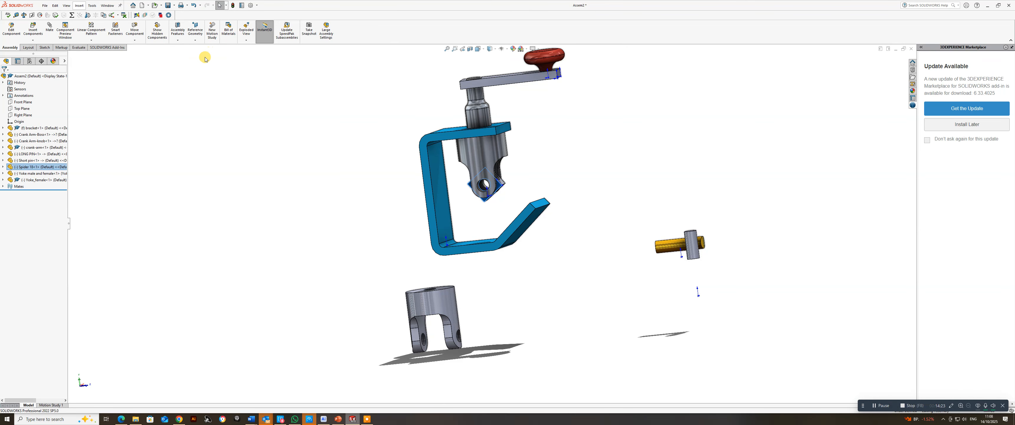
click(138, 42)
click(152, 56)
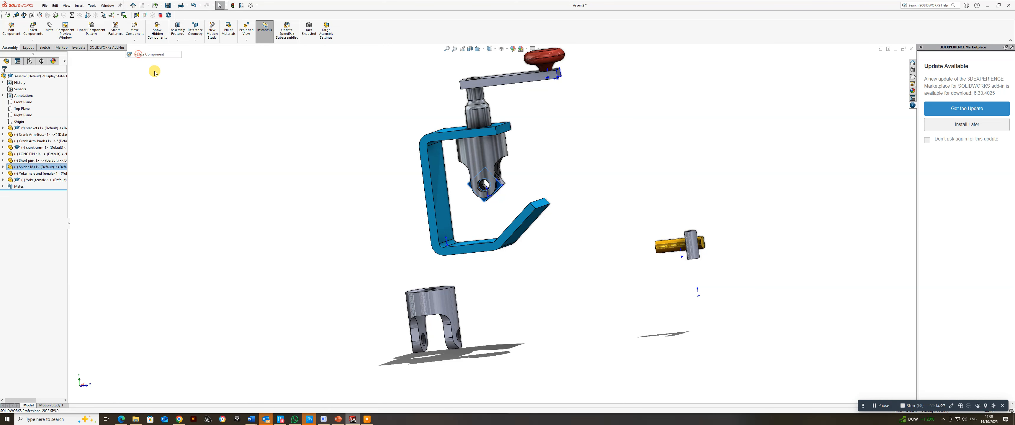
drag(424, 298, 496, 403)
drag(445, 289, 405, 339)
drag(401, 310, 429, 228)
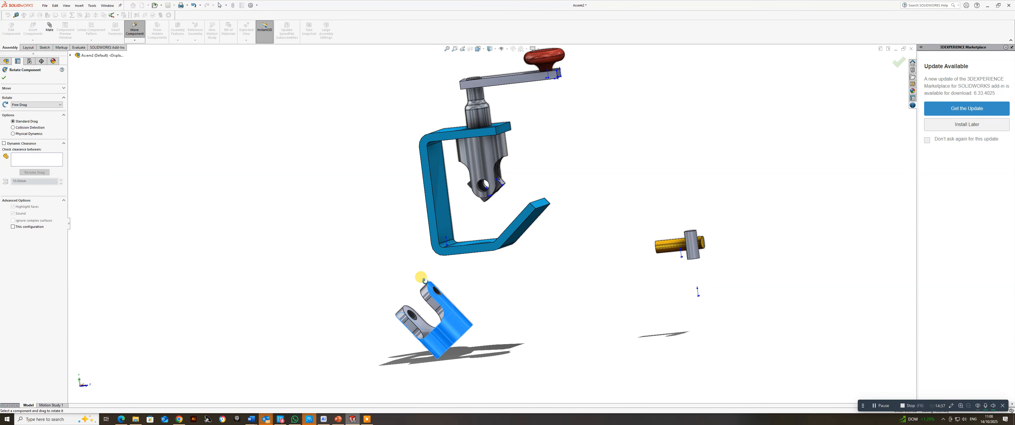
key(Escape)
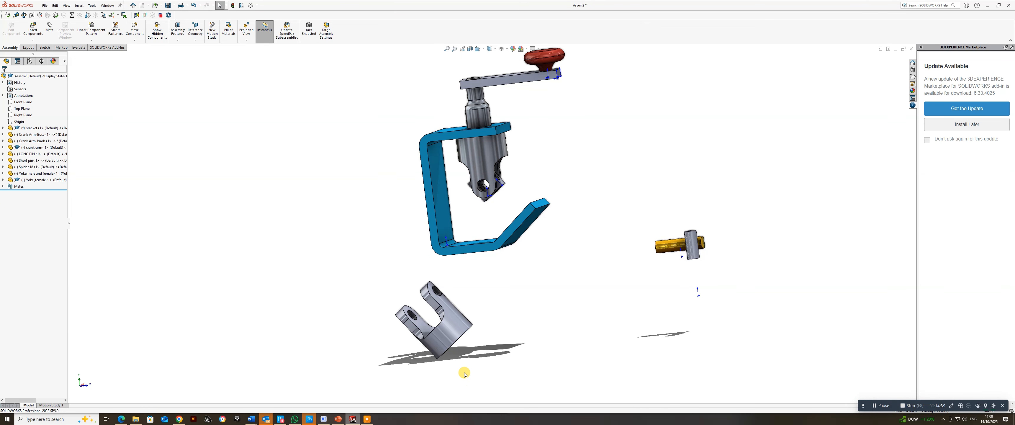
- Add a coincident mate between the female yoke's flat circular end face and the inner face of the bracket's angled flange
scroll(480, 368, down, 3)
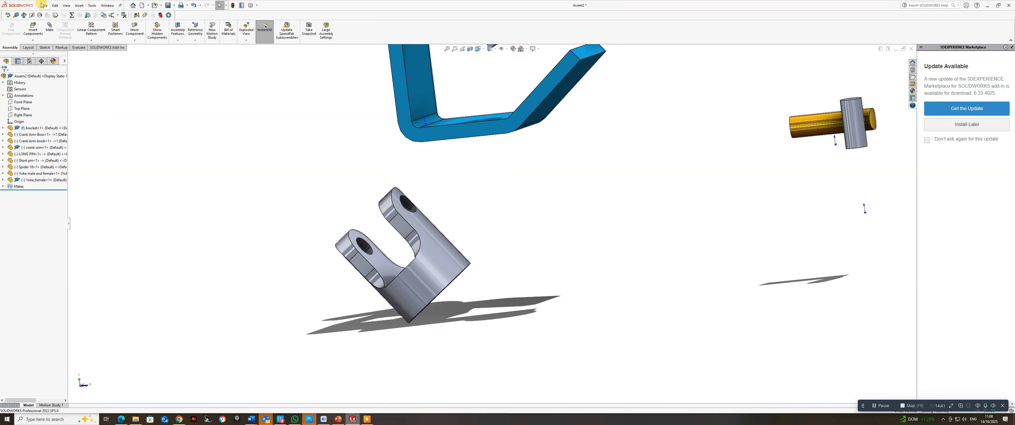
click(50, 26)
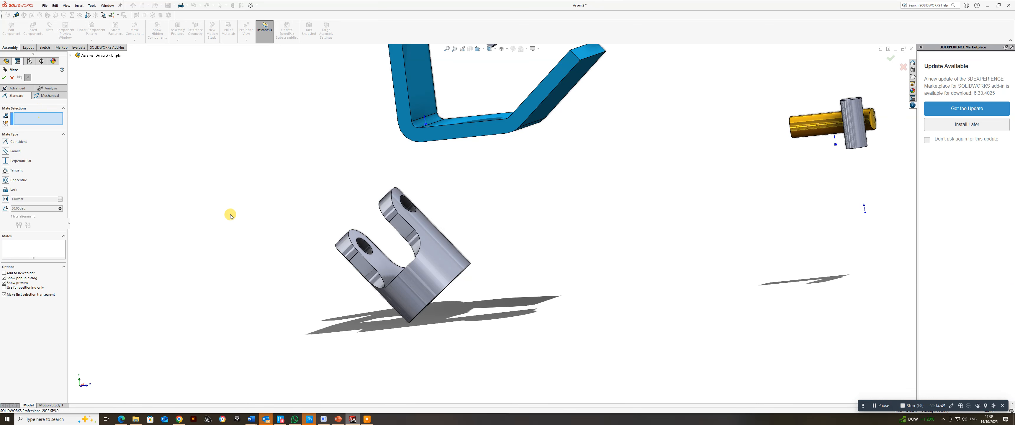
scroll(457, 271, down, 2)
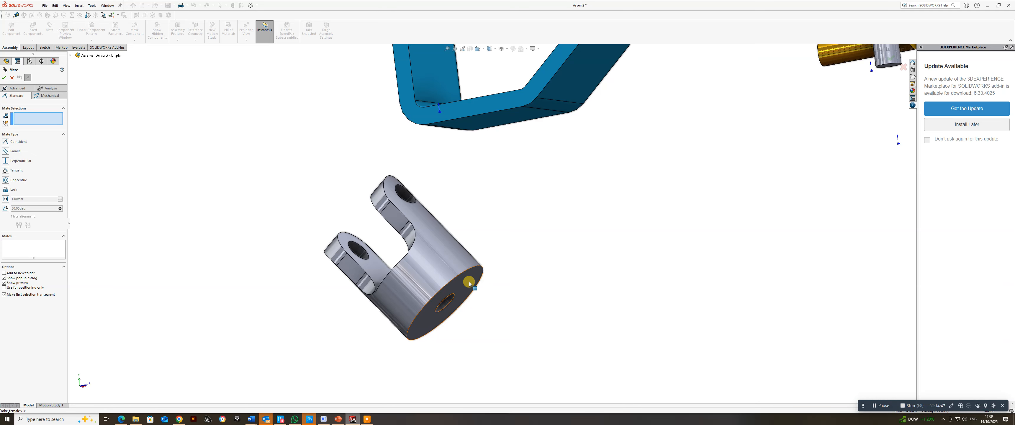
click(469, 281)
scroll(513, 210, up, 2)
middle_drag(513, 210, 512, 98)
click(511, 93)
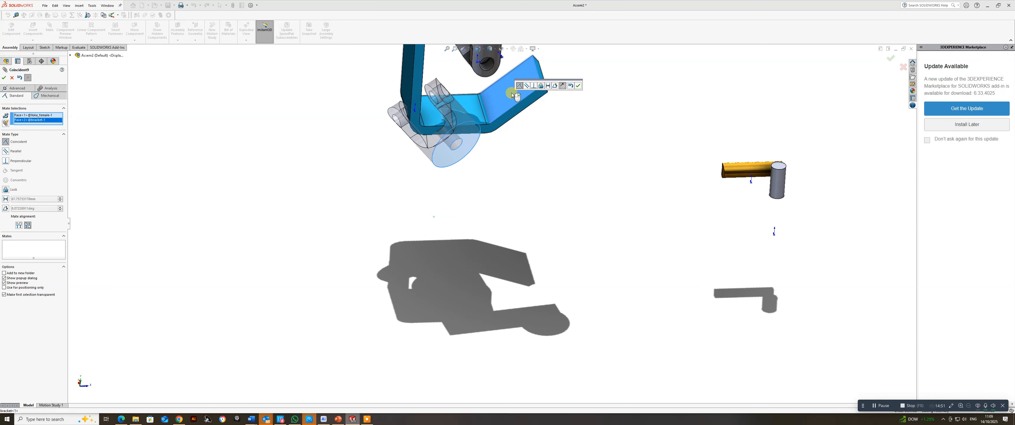
click(578, 86)
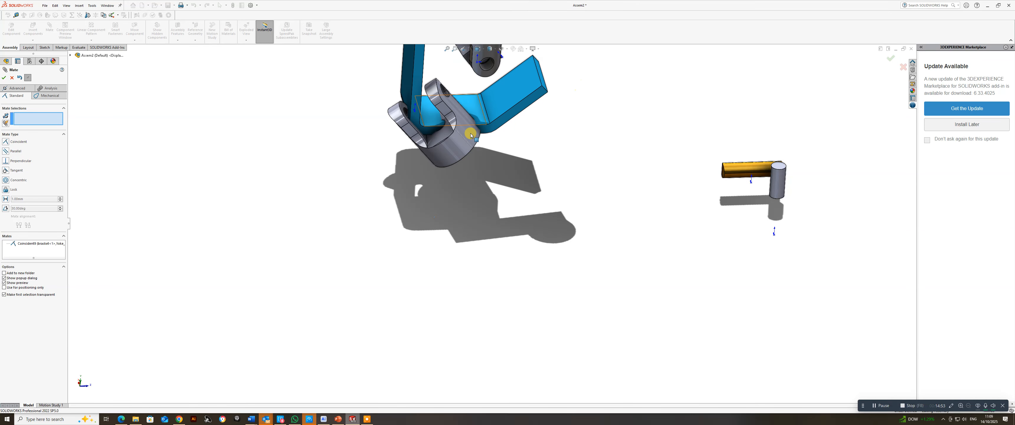
- Start a Width mate using the inner faces of the female yoke's two fork arms as the width selections
drag(569, 50, 552, 66)
scroll(497, 69, down, 5)
middle_drag(499, 142, 494, 114)
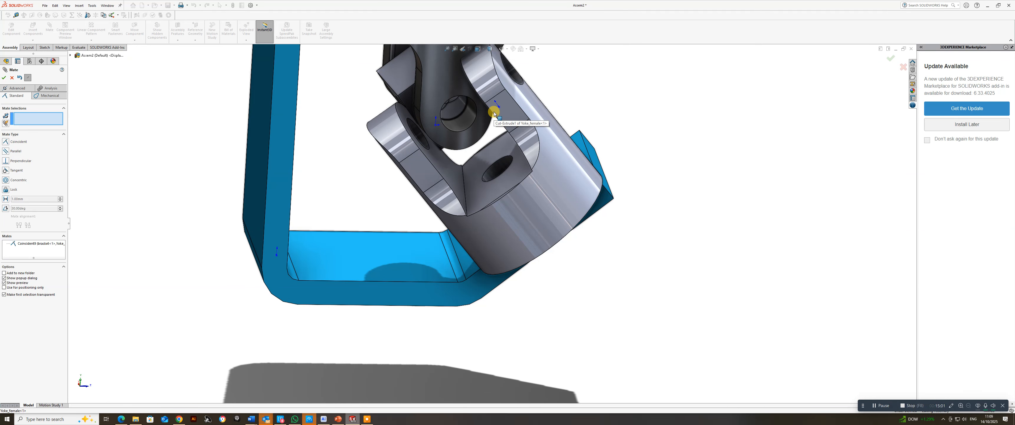
click(15, 91)
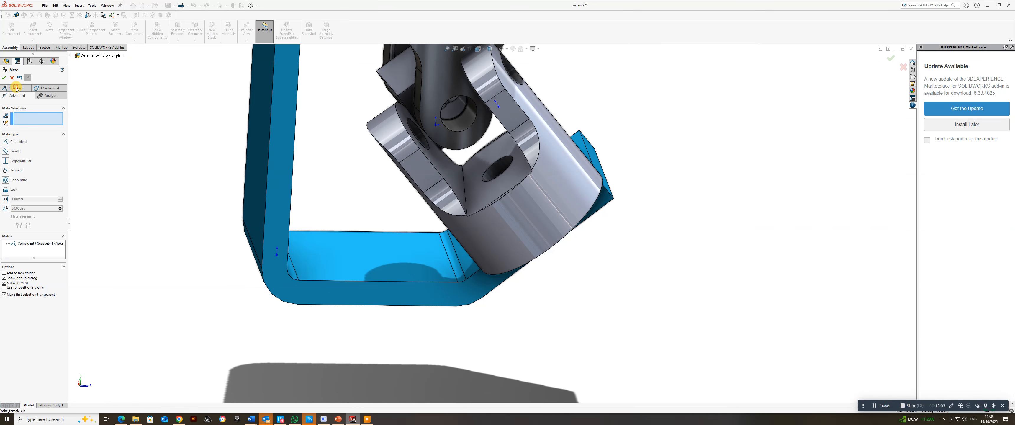
click(450, 173)
middle_drag(451, 163, 544, 131)
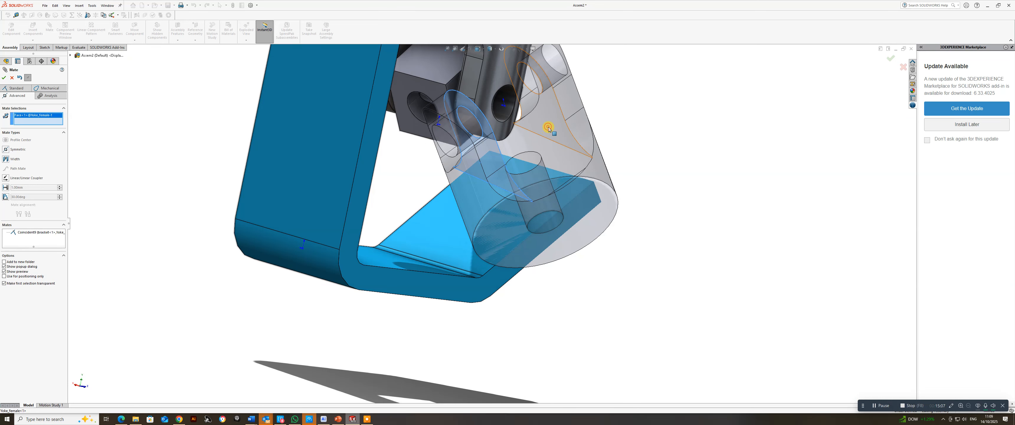
click(549, 128)
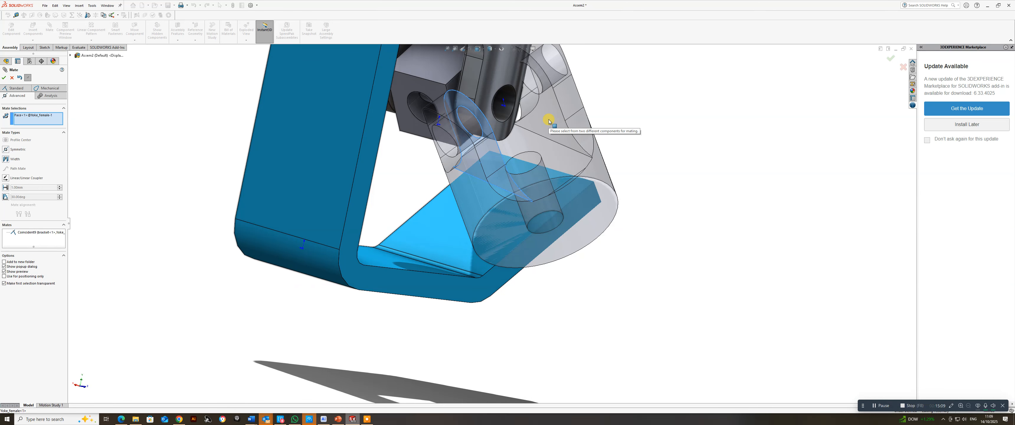
click(6, 159)
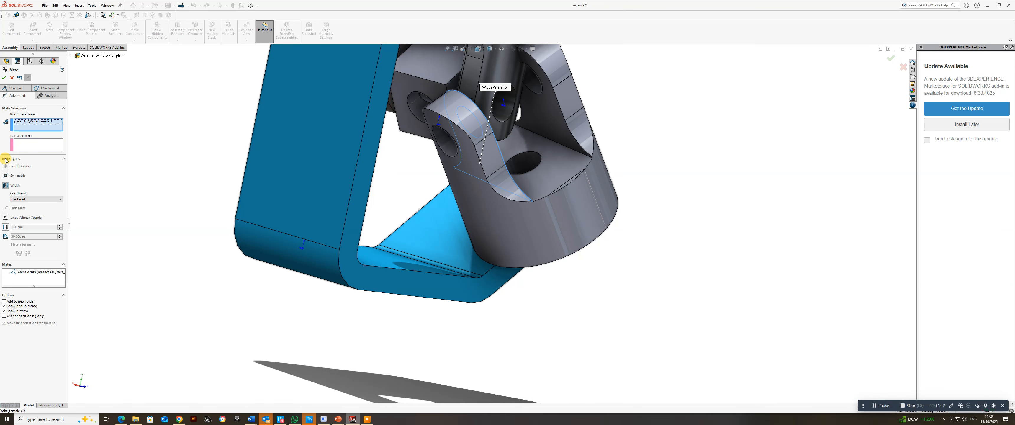
click(547, 118)
- Use two opposite faces of the spider as the tab selections and complete the Width mate with the Centered constraint
click(407, 128)
middle_drag(408, 128, 609, 80)
click(609, 79)
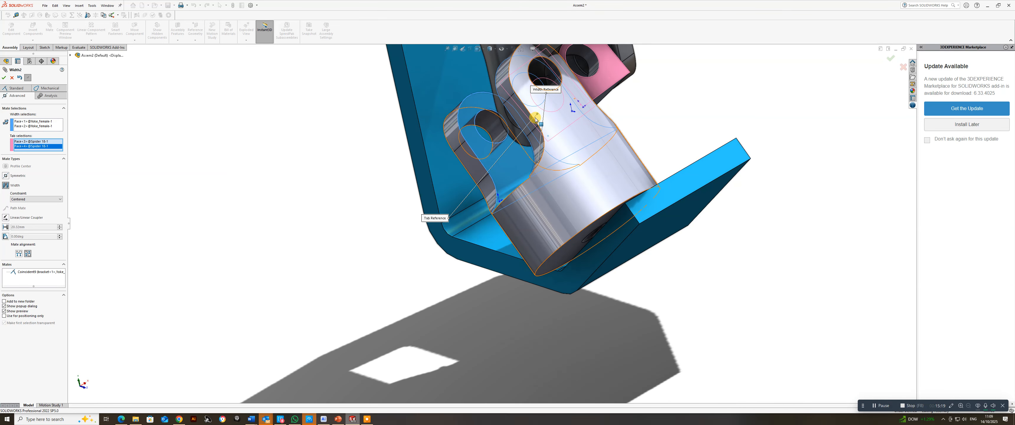
middle_drag(562, 108, 580, 61)
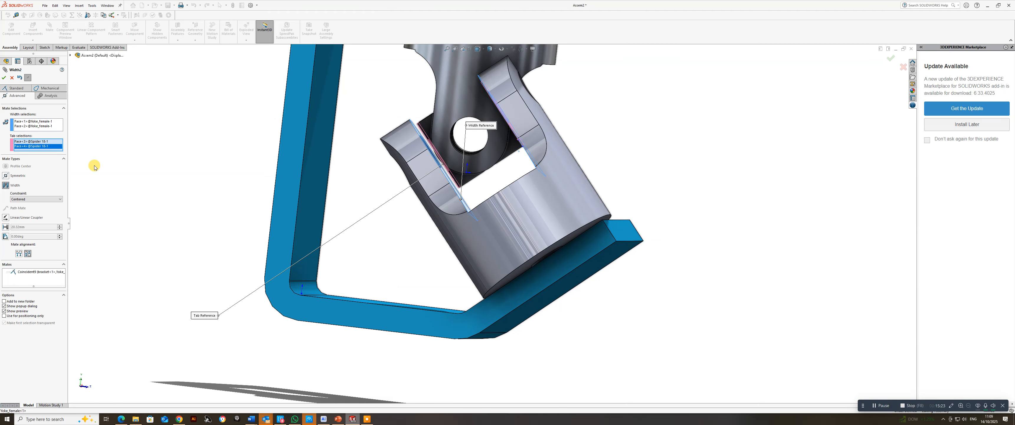
click(5, 78)
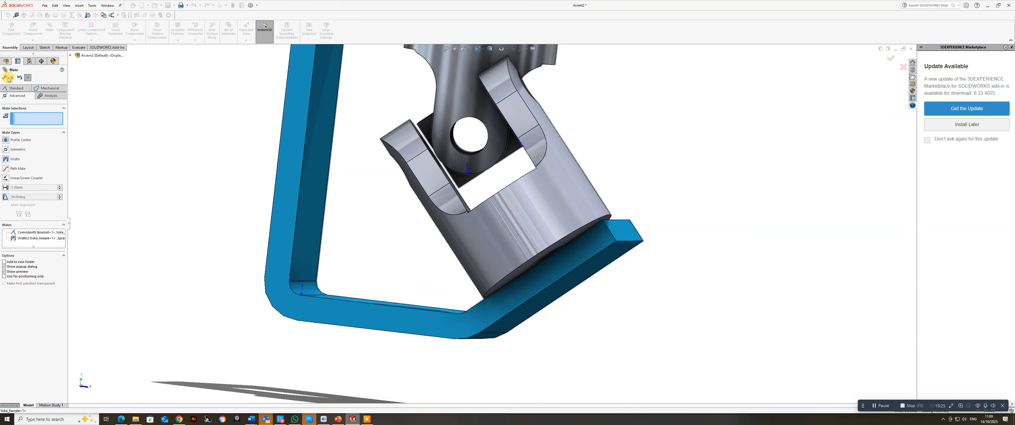
- Try a concentric mate between one fork arm hole of the female yoke and the spider's hole, and clear the selections
middle_drag(588, 211, 526, 177)
click(366, 180)
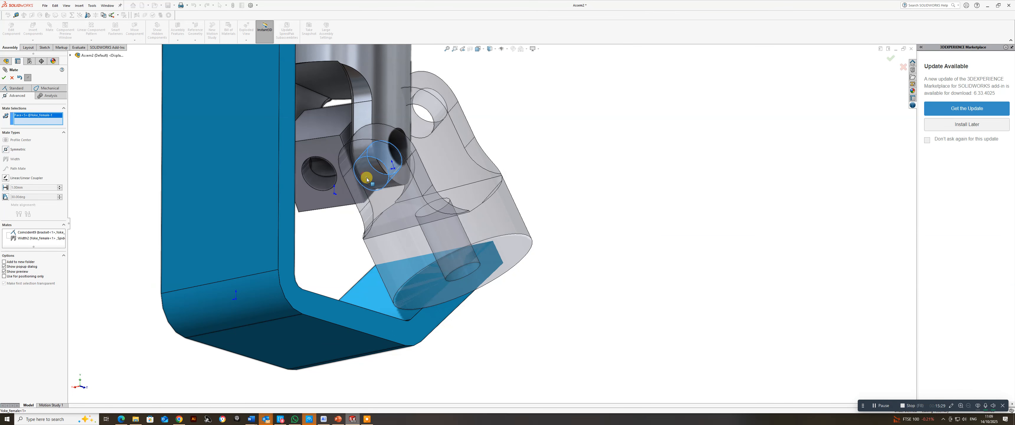
click(316, 185)
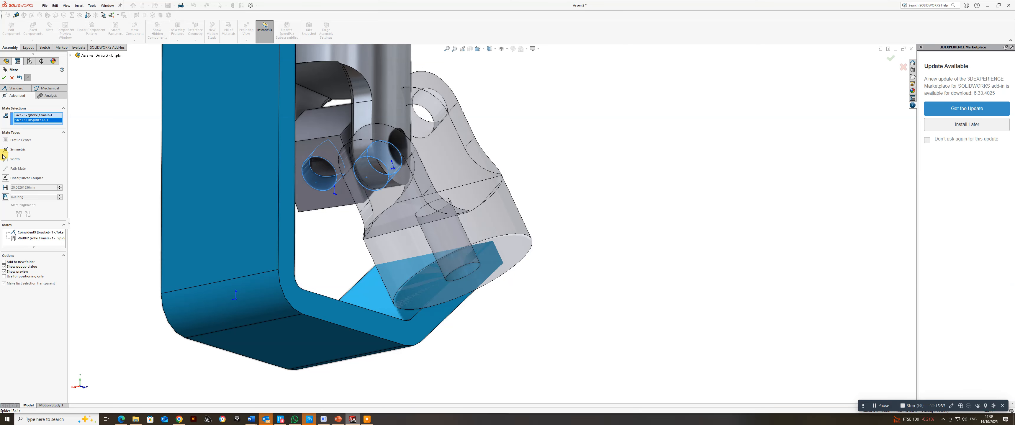
click(17, 88)
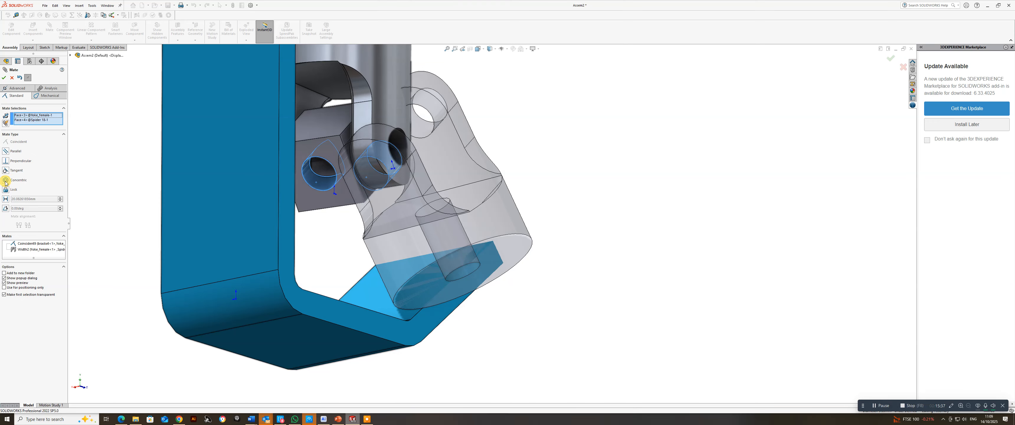
click(6, 180)
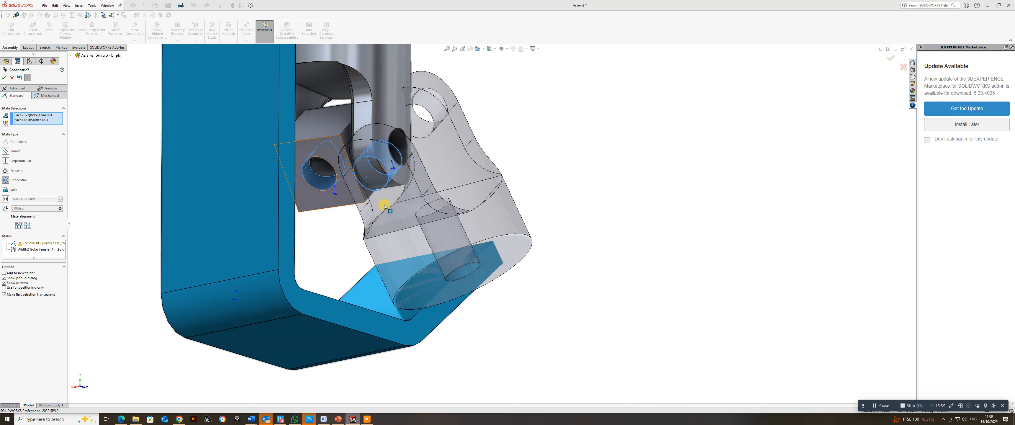
middle_drag(399, 204, 346, 234)
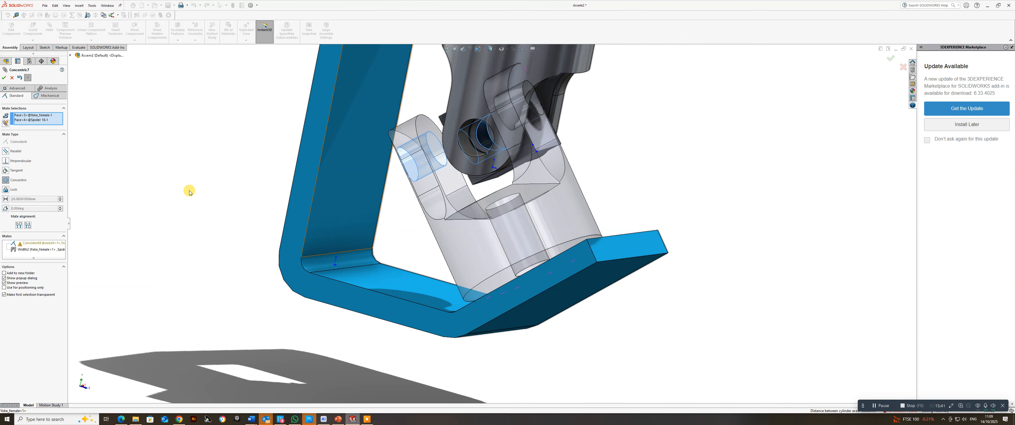
right_click(33, 121)
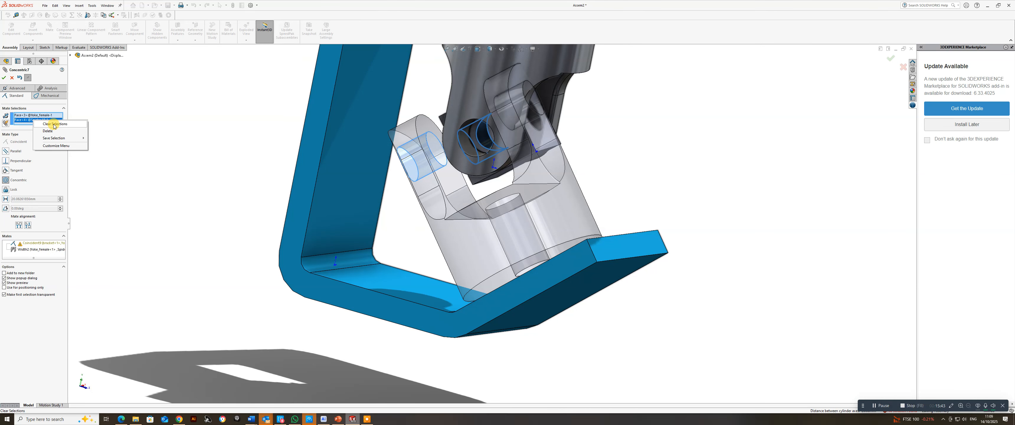
click(54, 124)
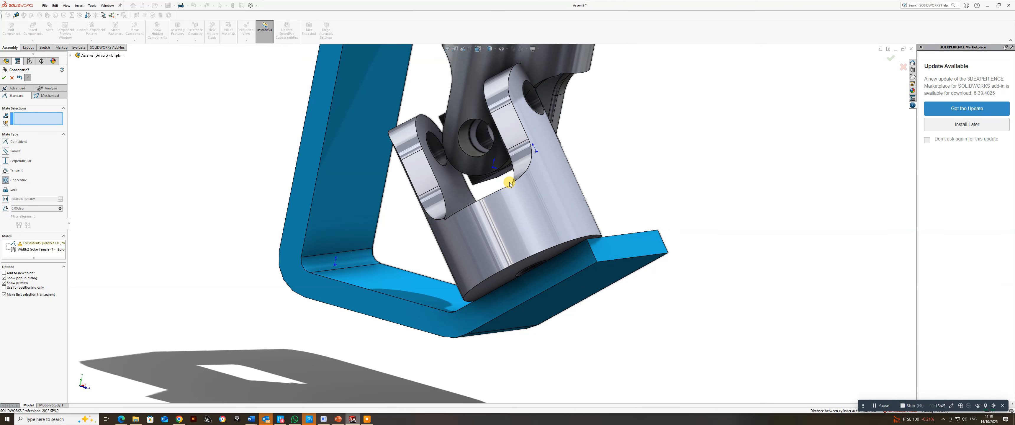
- Add a concentric mate between the female yoke's other fork arm hole and the spider's hole, breaking other mates to satisfy it
middle_drag(508, 180, 583, 96)
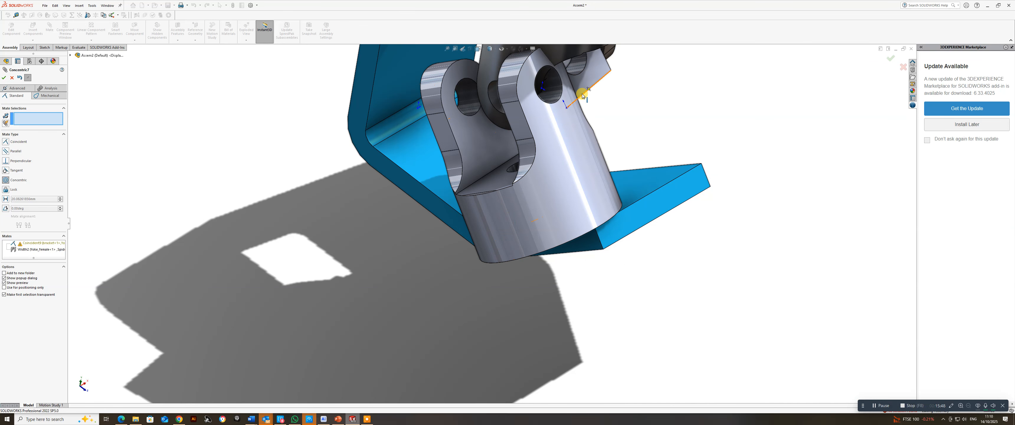
click(553, 93)
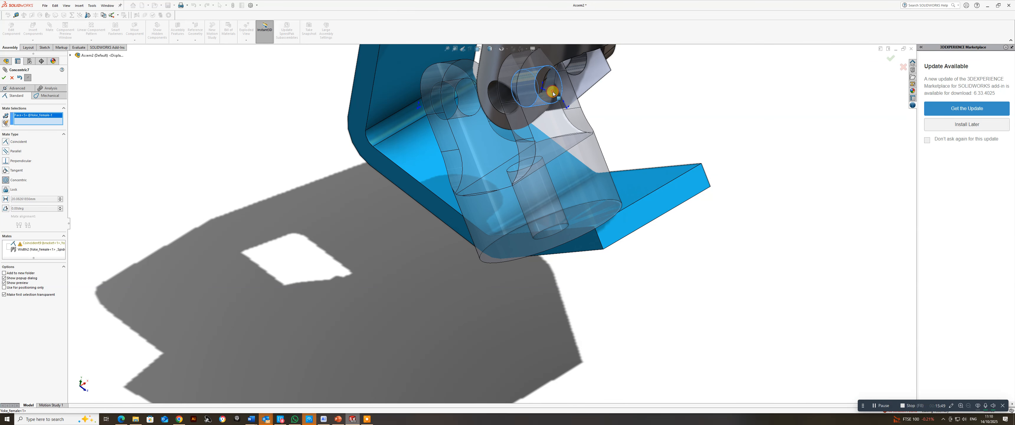
click(580, 70)
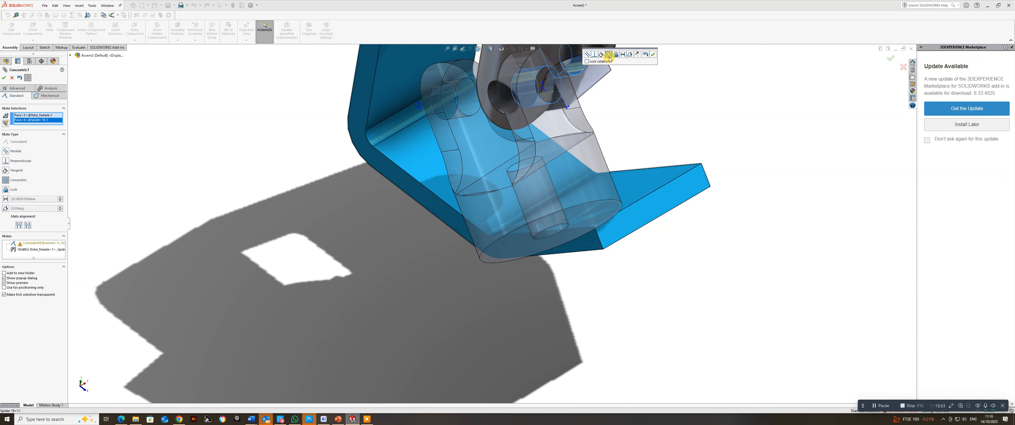
click(653, 54)
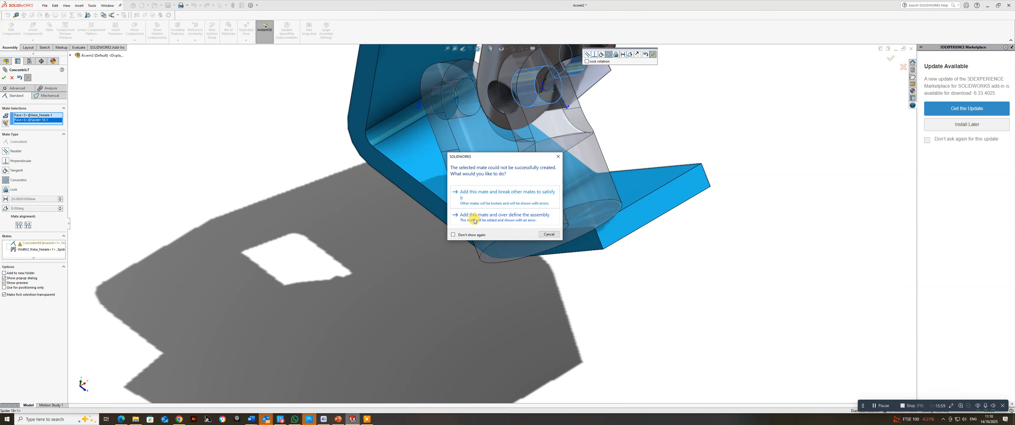
click(477, 195)
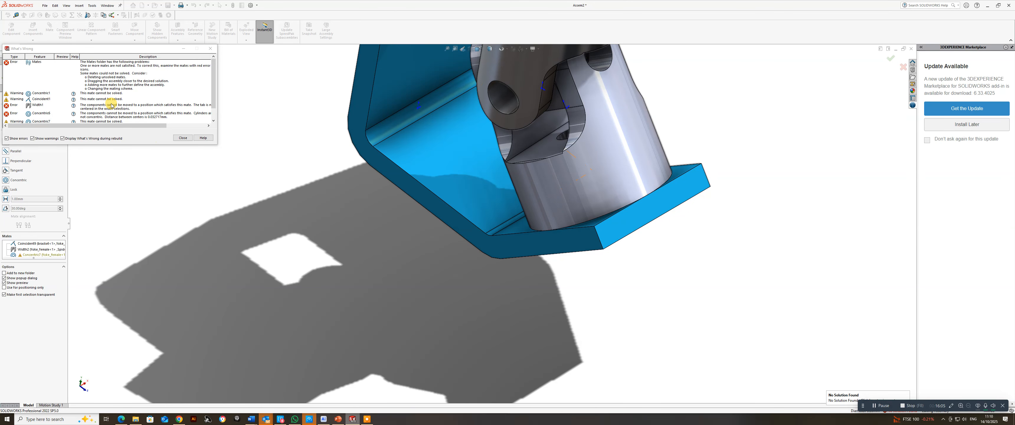
middle_drag(582, 142, 542, 77)
scroll(328, 123, up, 7)
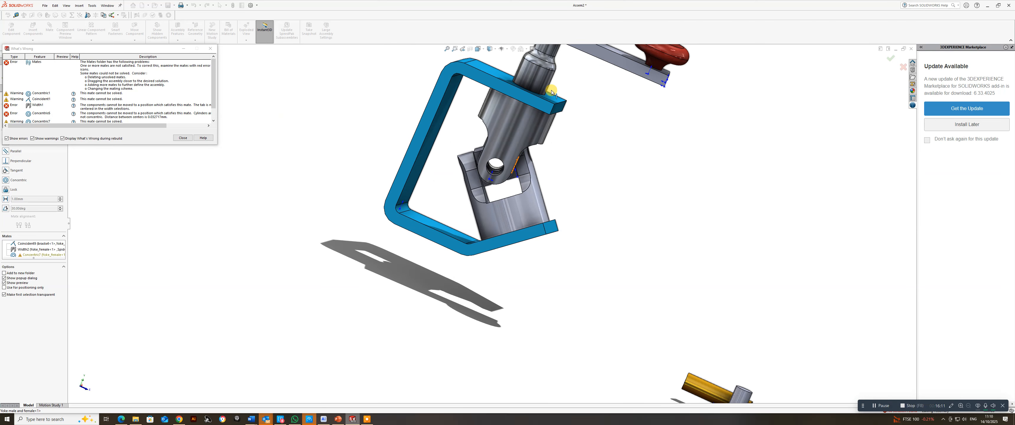
click(183, 138)
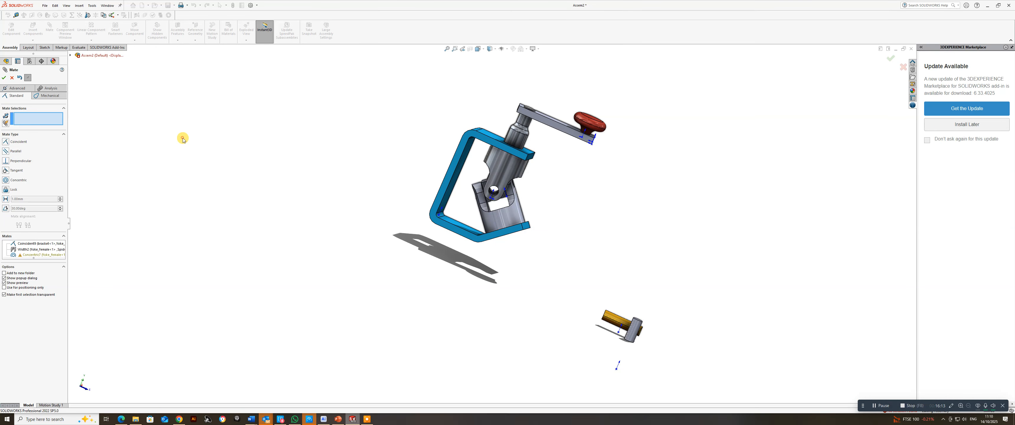
- Review the new concentric mate between the female yoke and the spider, and close the Mate command
middle_drag(543, 87, 554, 101)
scroll(566, 105, down, 4)
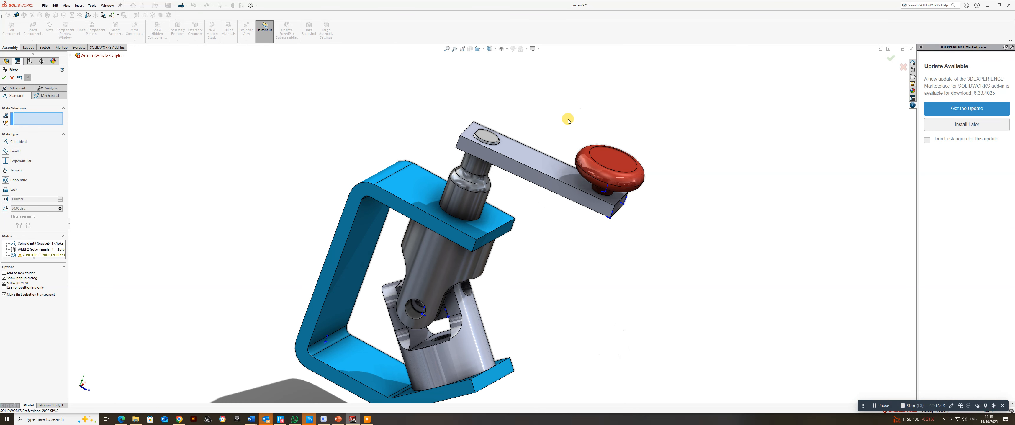
click(614, 160)
click(24, 255)
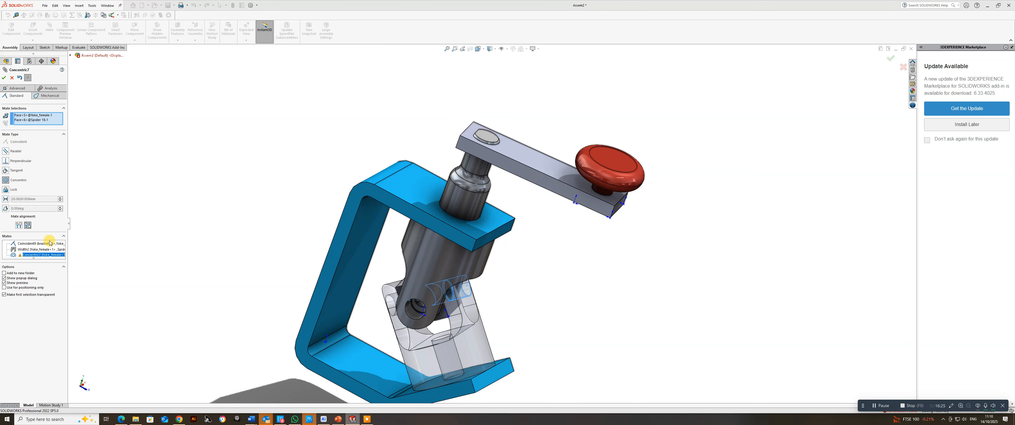
click(5, 79)
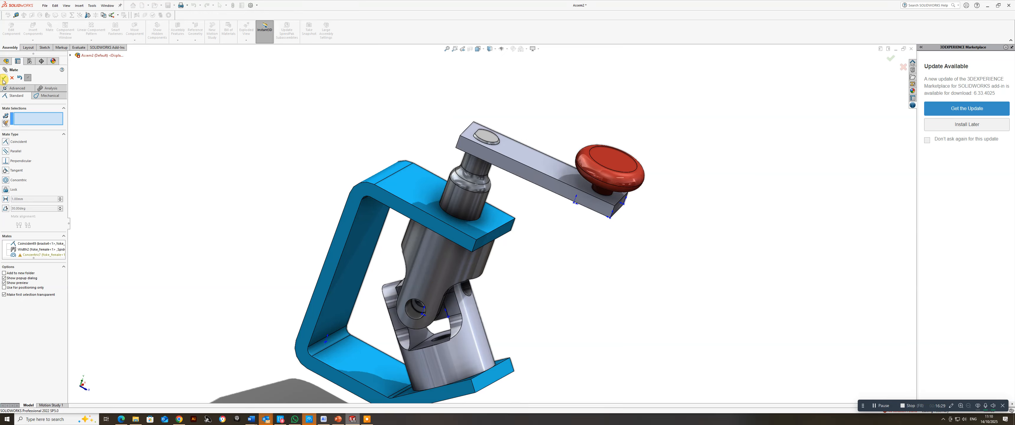
click(4, 79)
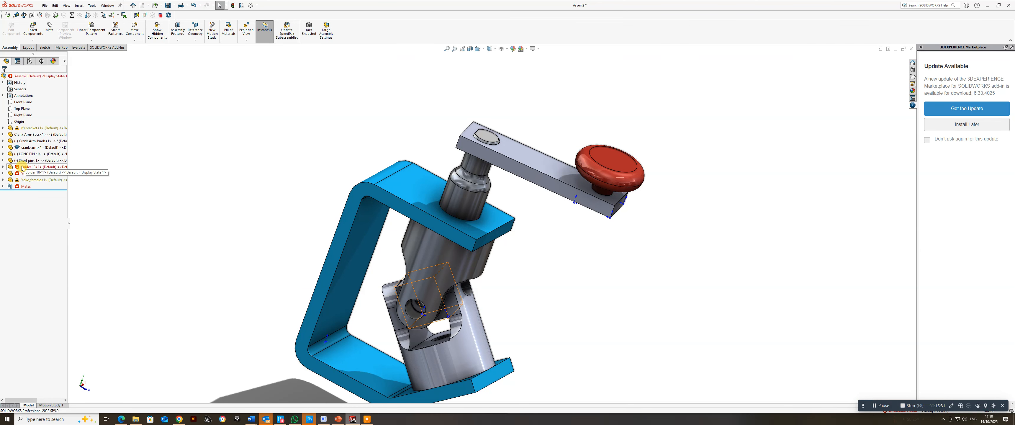
- Check the spider's conflicting mates and delete its Width mate with the upper yoke
click(3, 167)
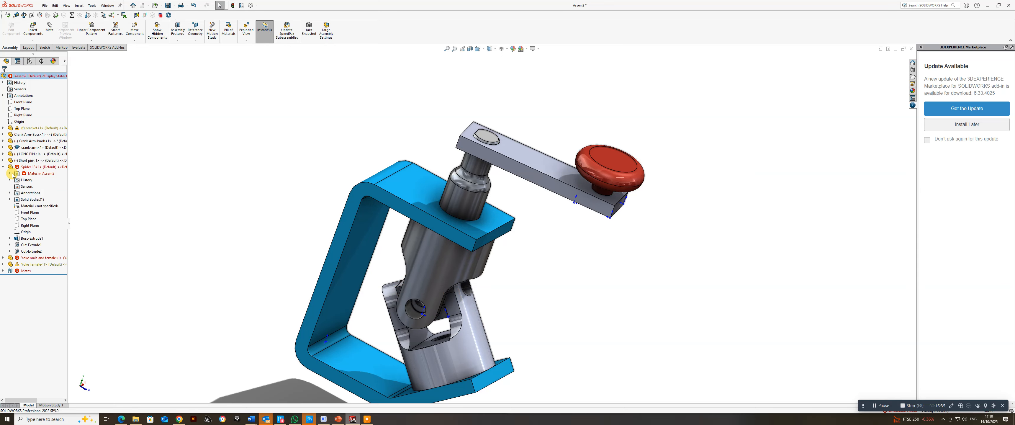
click(10, 174)
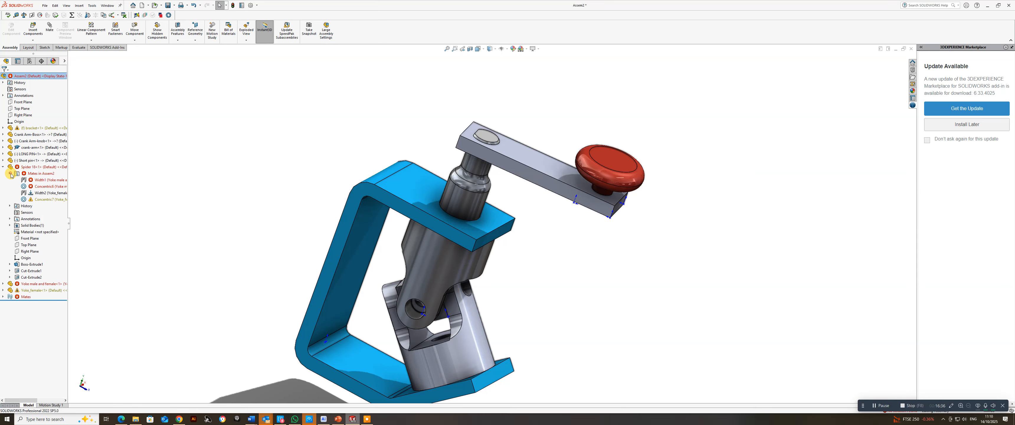
click(38, 180)
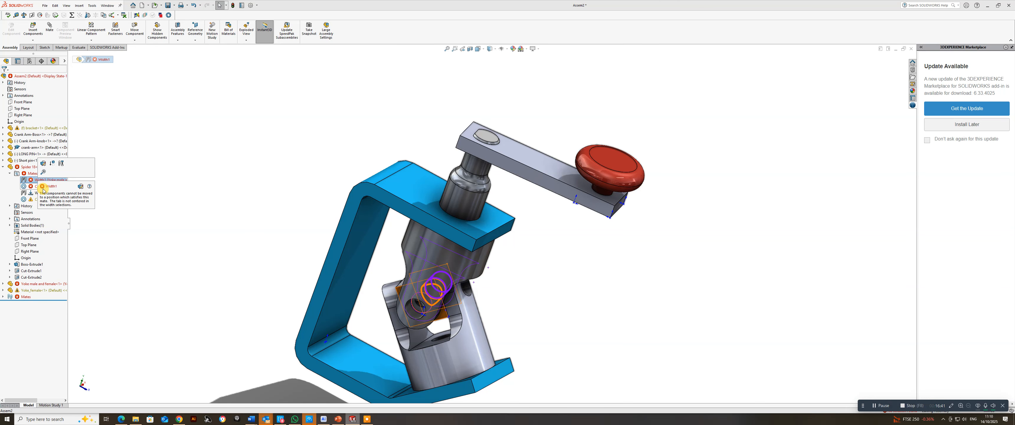
middle_drag(458, 321, 415, 300)
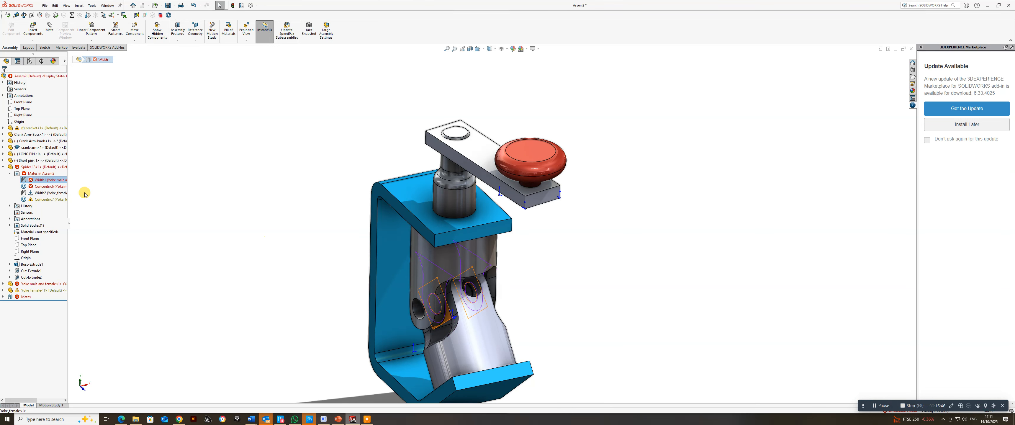
click(39, 187)
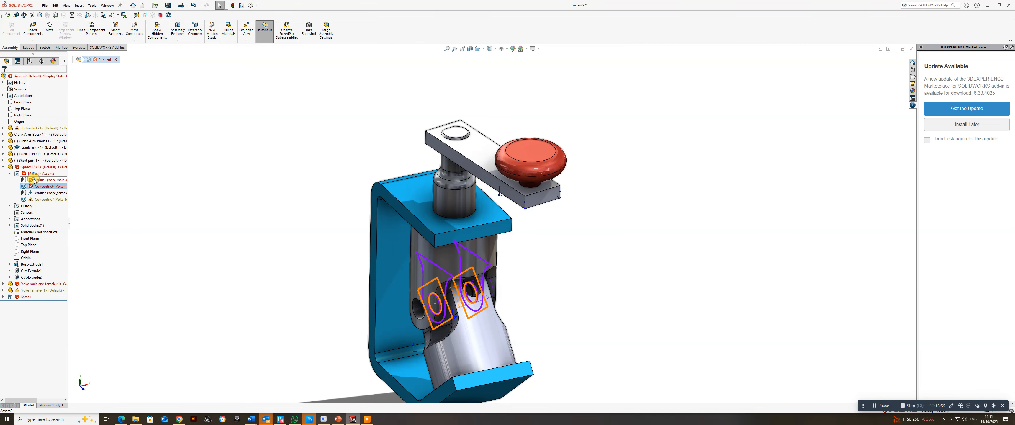
right_click(35, 181)
click(55, 210)
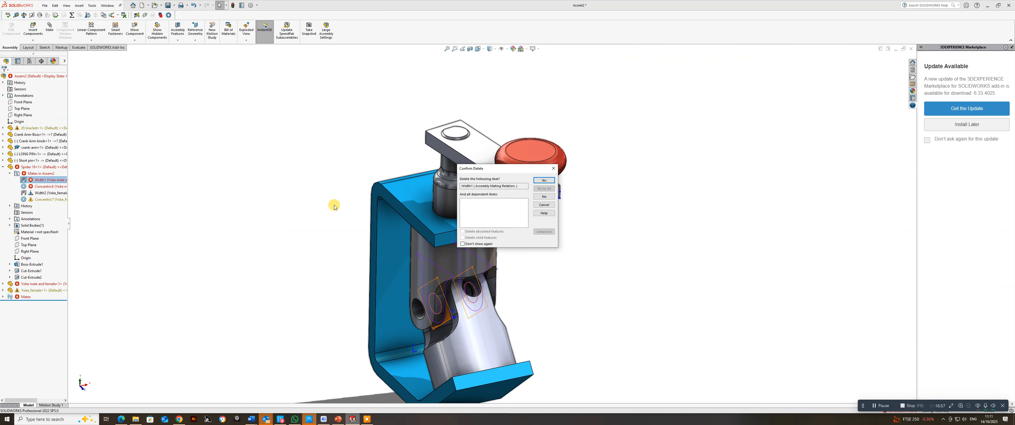
click(545, 180)
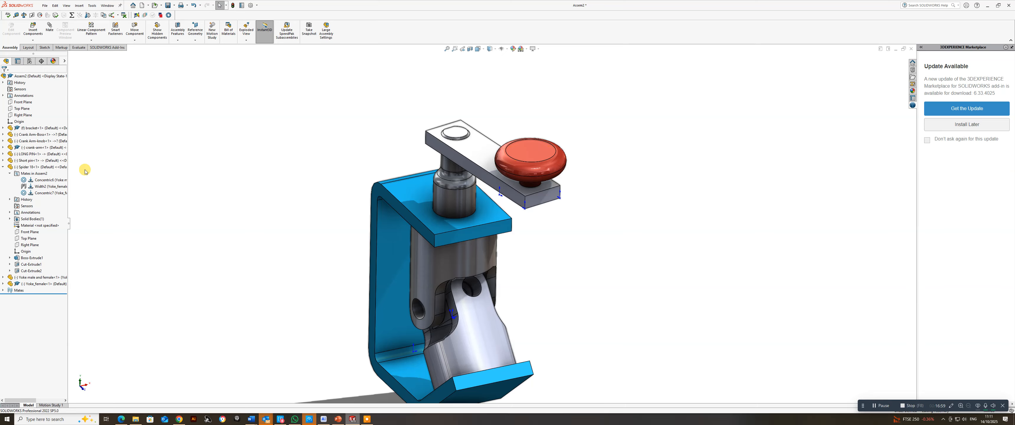
- Move the female yoke and swing the crank knob to test the joint's motion
click(39, 283)
drag(463, 297, 510, 338)
drag(573, 81, 494, 100)
- View the female yoke's mates and examine its Width and Concentric mates with the spider
middle_drag(440, 295, 505, 237)
scroll(496, 256, down, 5)
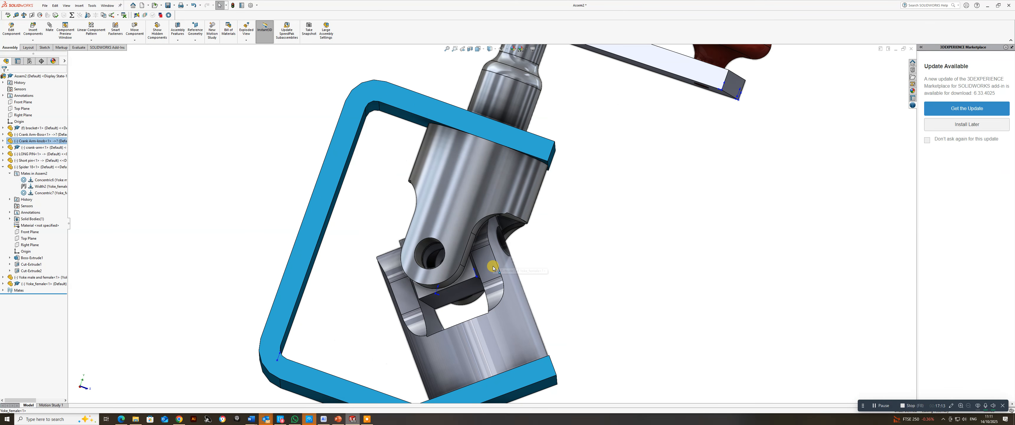
right_click(492, 267)
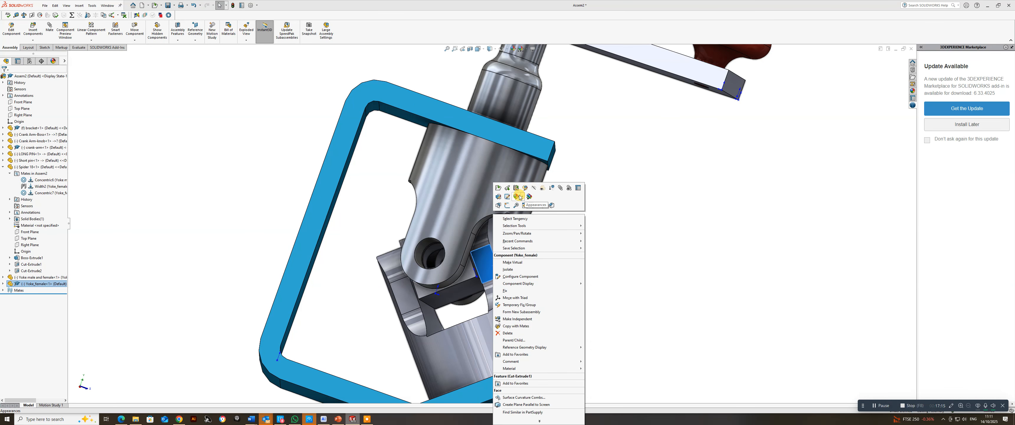
click(569, 188)
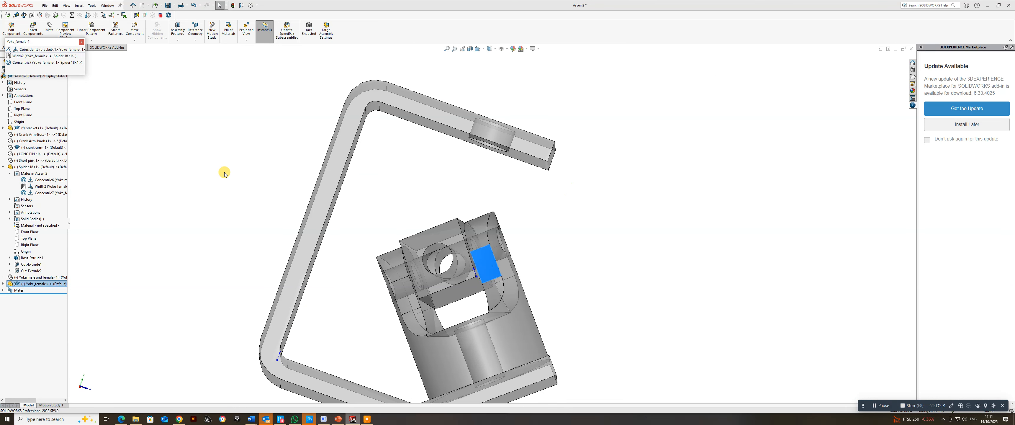
click(26, 57)
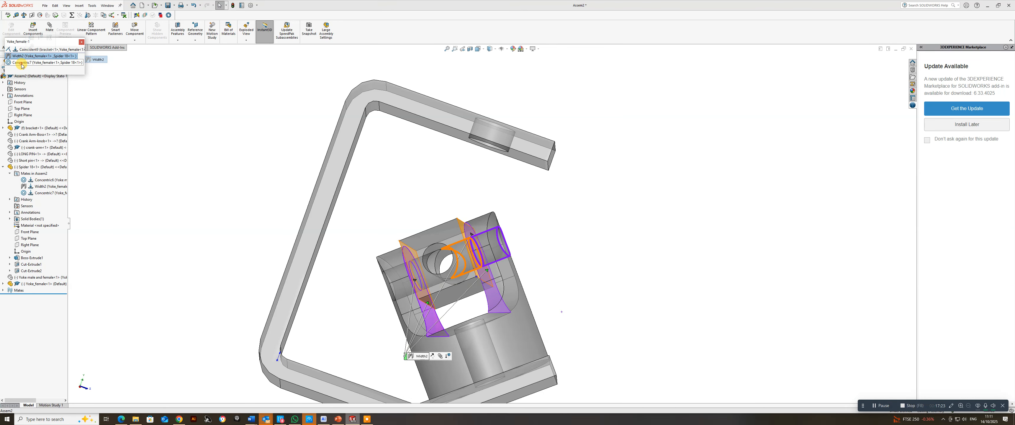
click(22, 63)
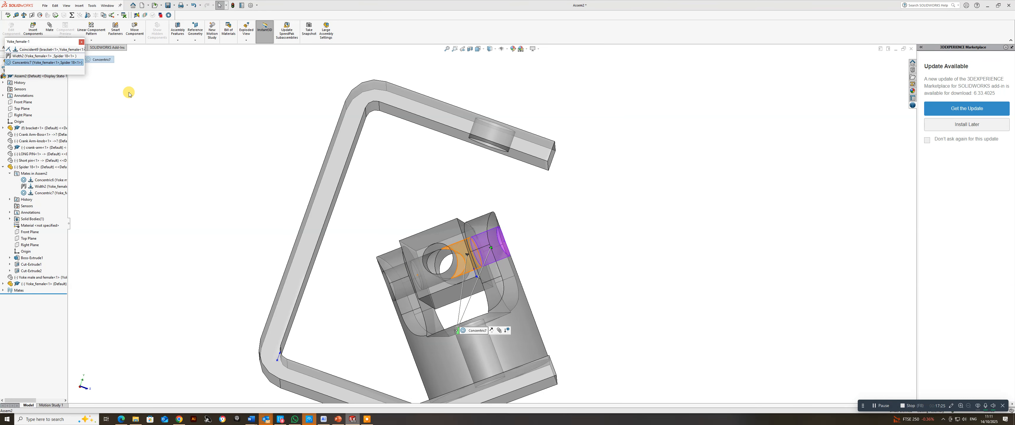
click(82, 42)
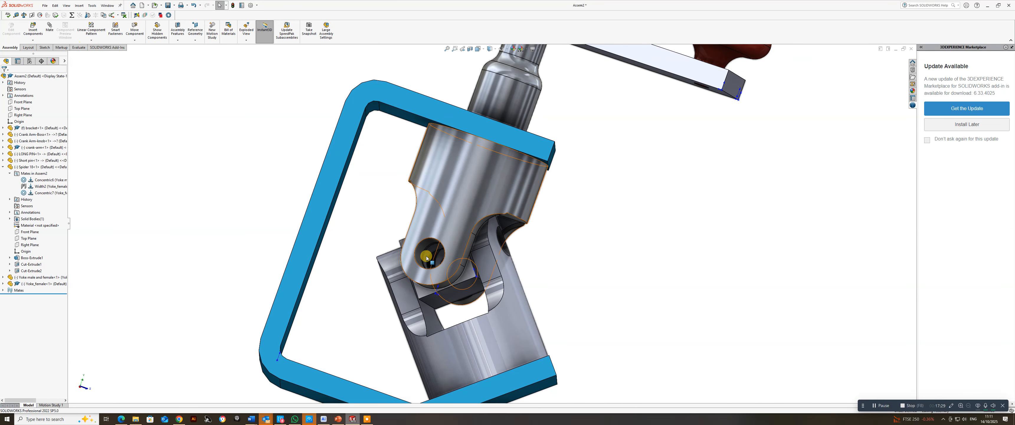
- View the female yoke's mates again and check where the yoke meets the bracket's angled lower flange
scroll(426, 258, up, 5)
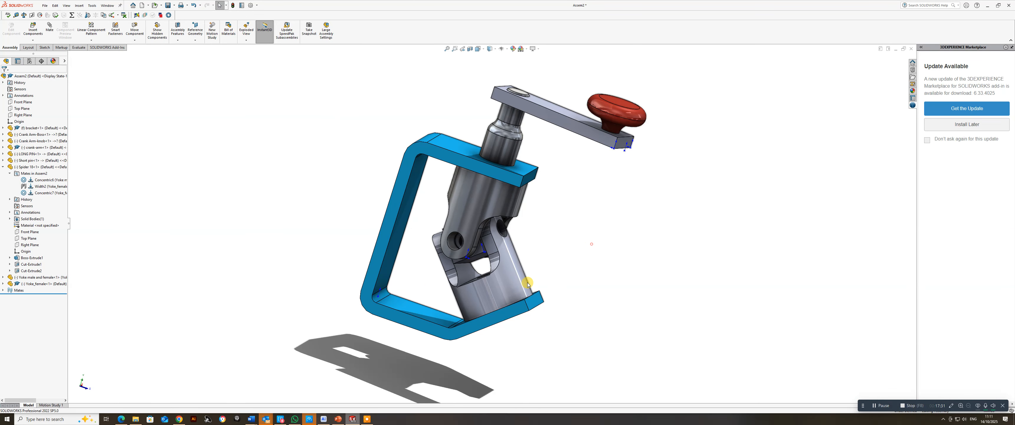
right_click(514, 288)
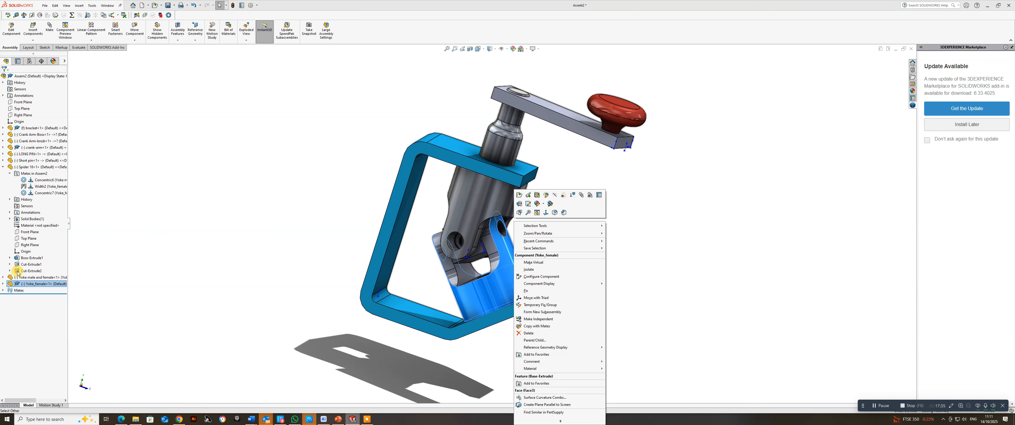
click(590, 195)
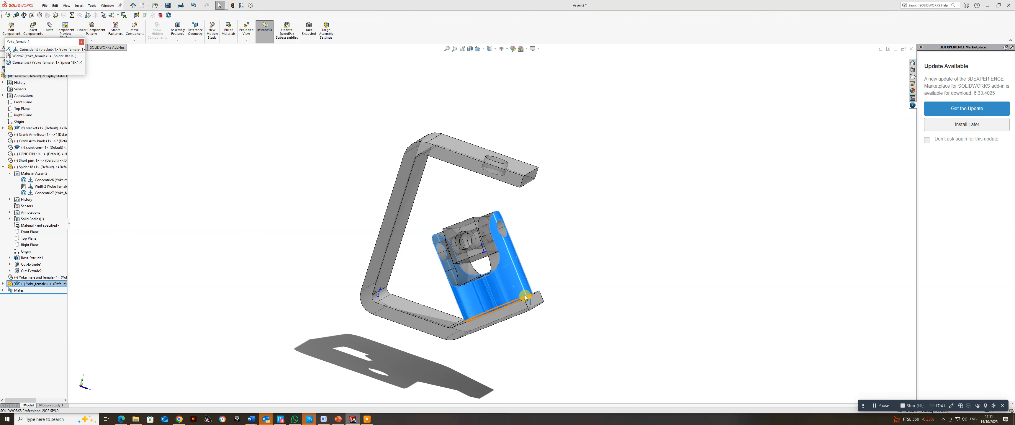
scroll(526, 311, down, 2)
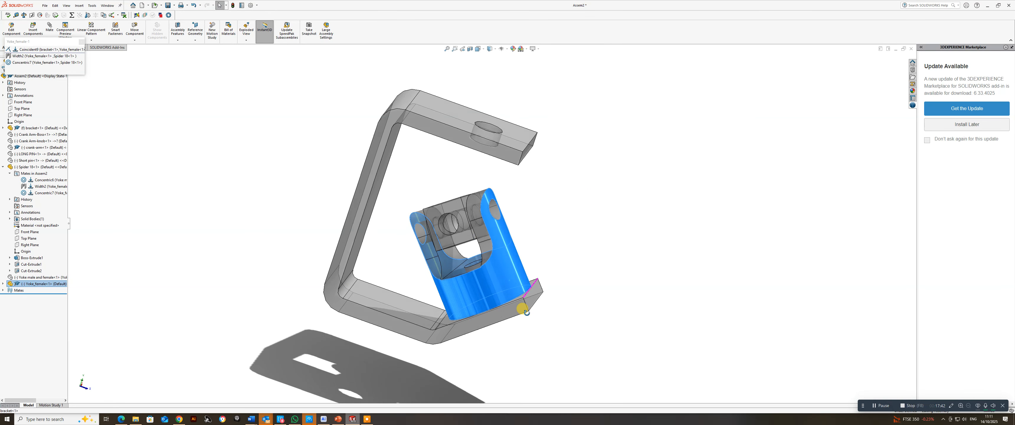
click(125, 80)
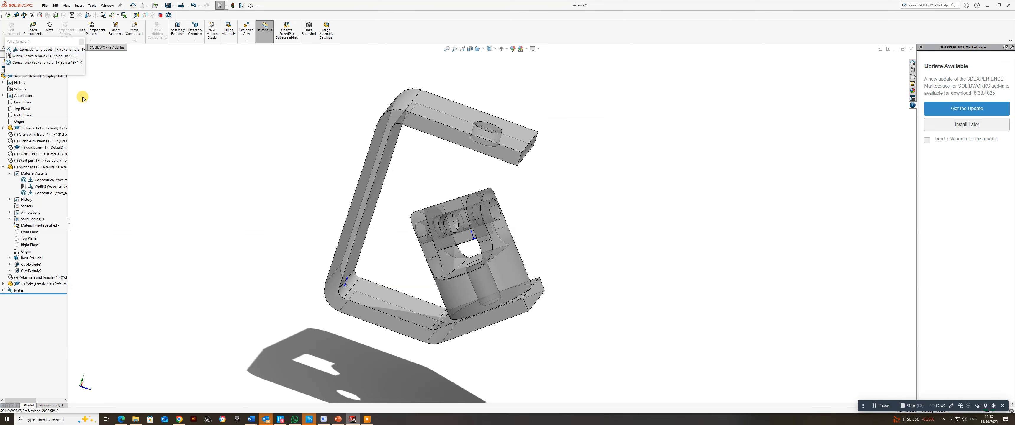
click(82, 42)
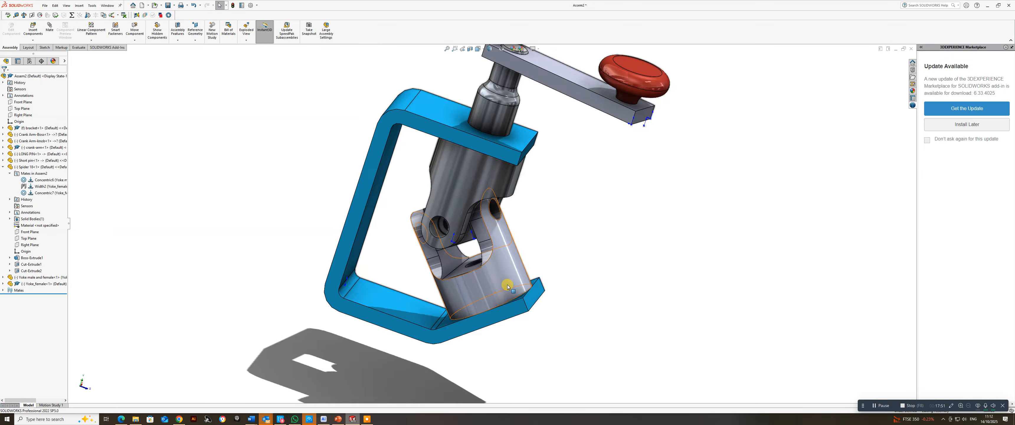
- Inspect the spider's fit between the two yokes from several sides
scroll(505, 268, up, 2)
middle_drag(505, 267, 495, 251)
scroll(480, 224, down, 4)
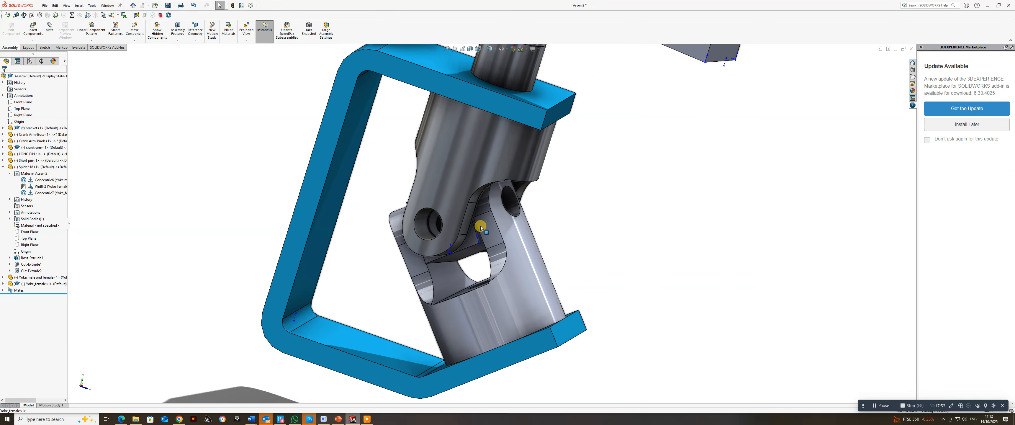
click(464, 236)
middle_drag(546, 223, 503, 238)
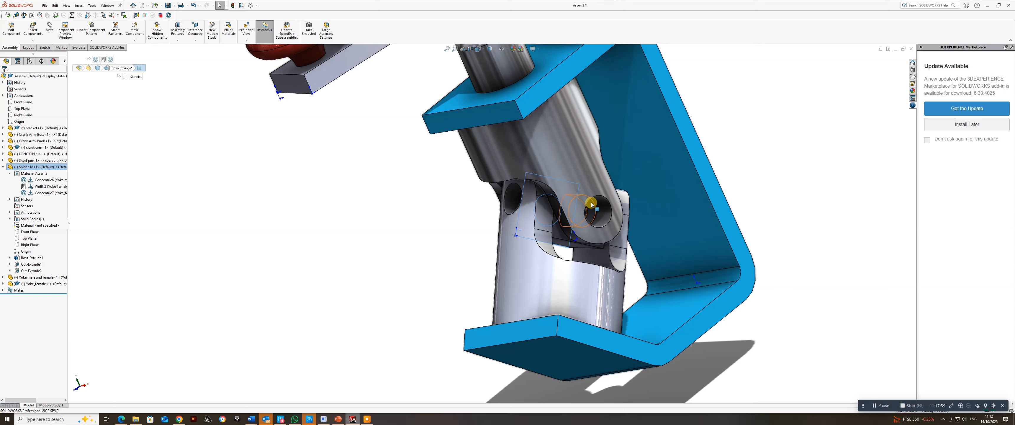
middle_drag(584, 266, 621, 229)
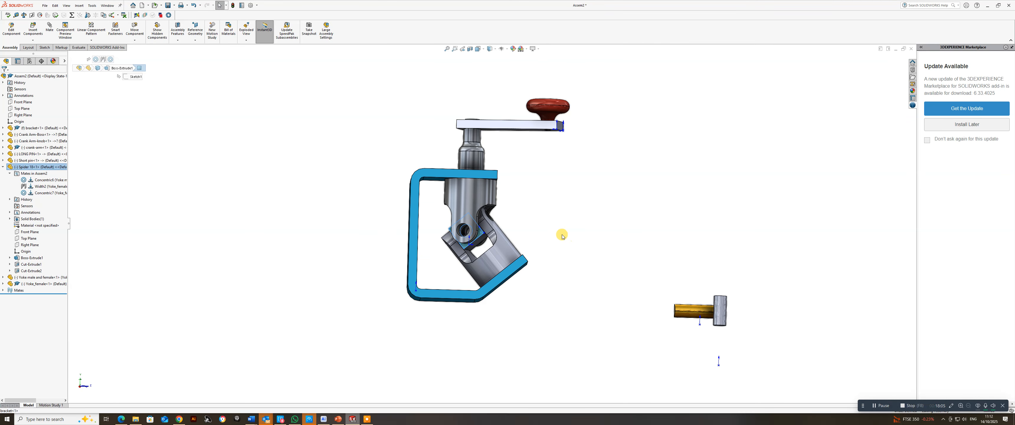
scroll(559, 236, down, 2)
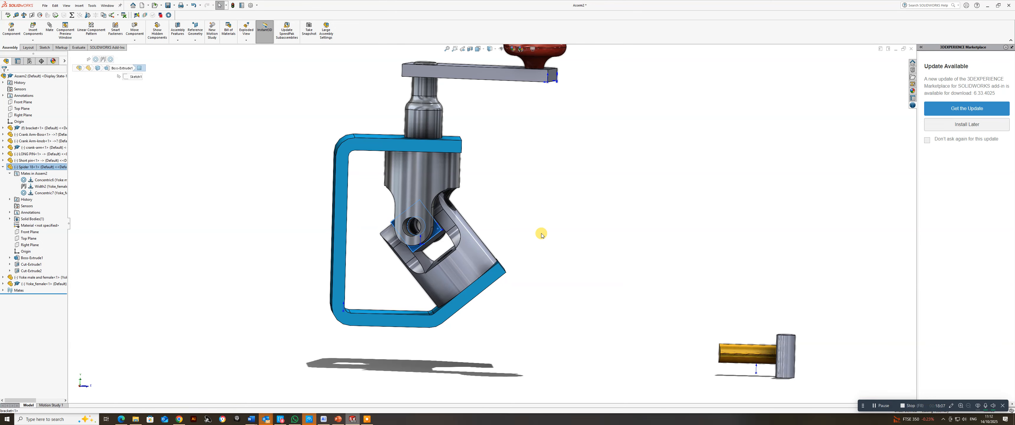
middle_drag(541, 235, 526, 244)
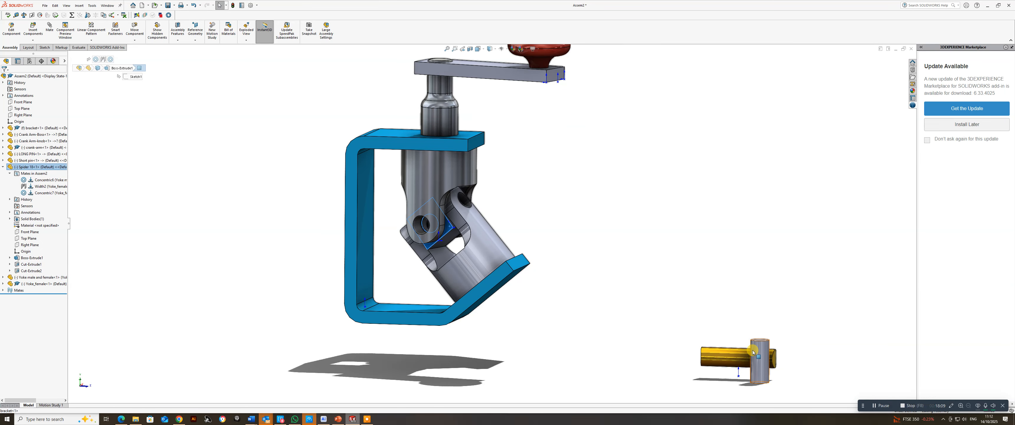
- Clear the preselected spider face and add a concentric mate between the long pin and the female yoke's fork hole
scroll(761, 350, down, 3)
middle_drag(717, 337, 708, 321)
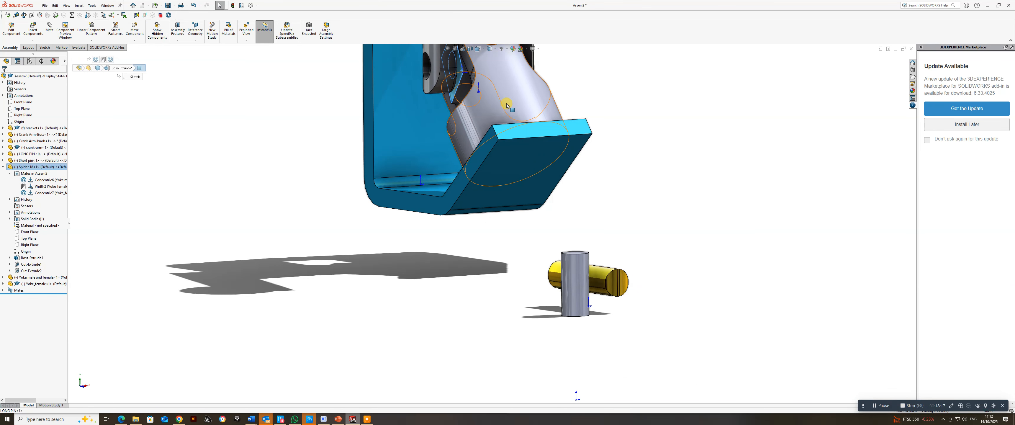
scroll(507, 105, up, 4)
scroll(505, 105, down, 3)
scroll(570, 326, up, 1)
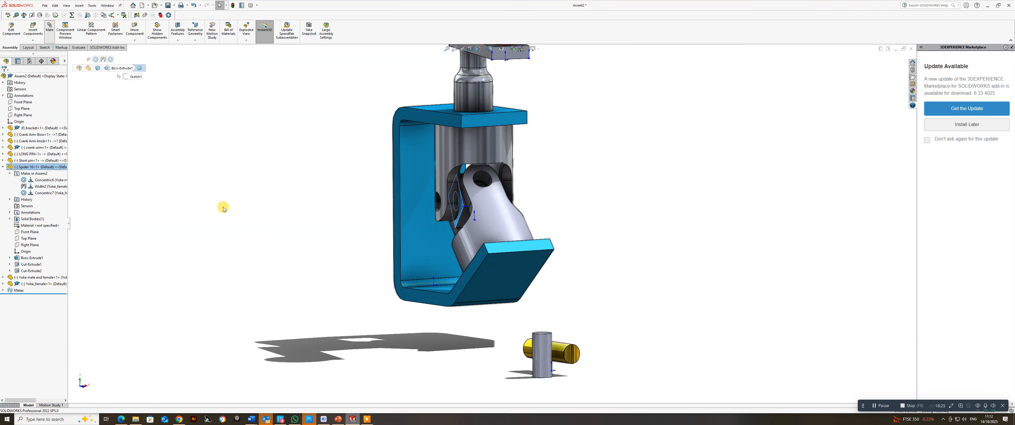
click(540, 281)
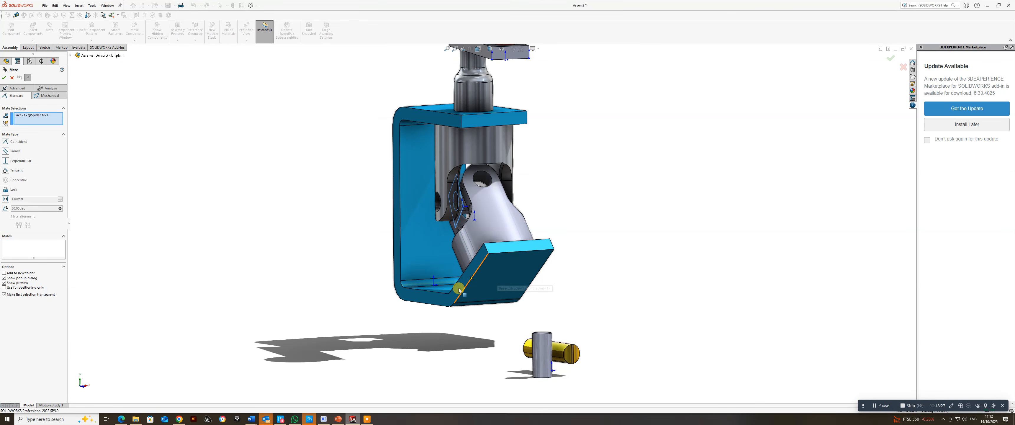
right_click(28, 116)
click(43, 125)
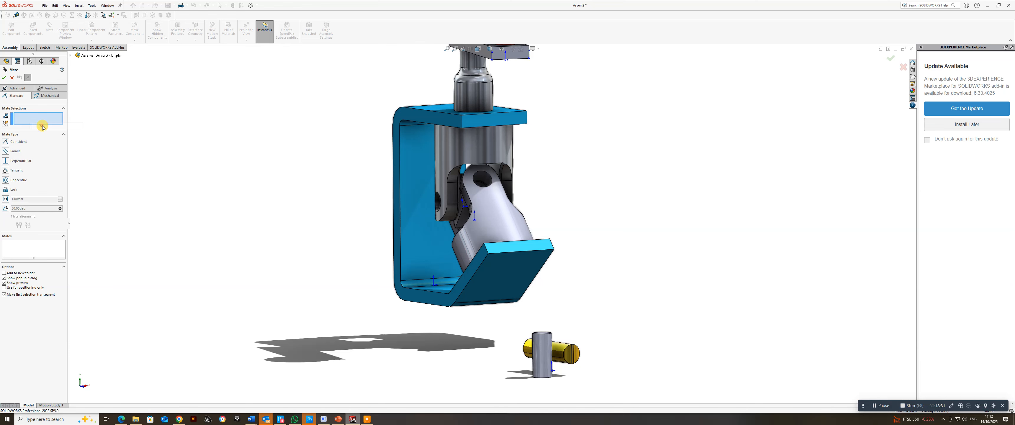
click(559, 352)
scroll(489, 197, down, 2)
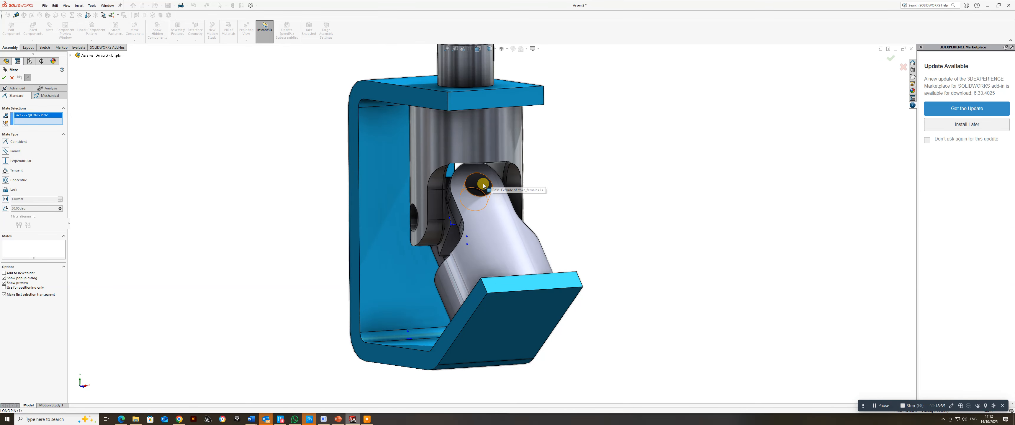
click(484, 186)
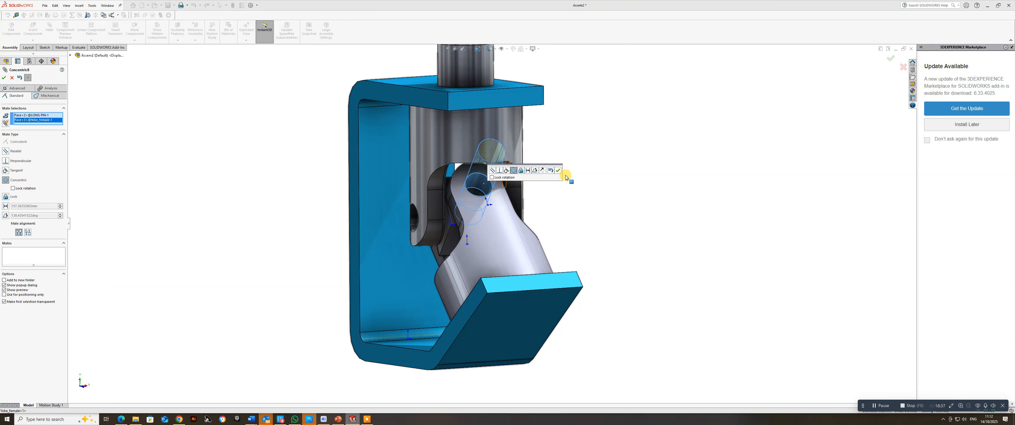
click(558, 170)
- Slide the long pin into the fork hole and mate its rounded end face concentric with the female yoke's outer face
middle_drag(537, 207, 575, 193)
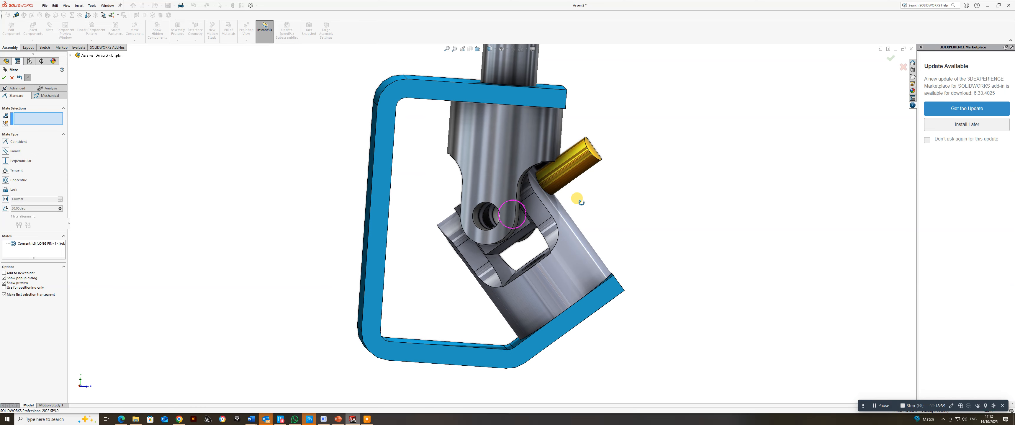
drag(577, 167, 526, 202)
scroll(597, 157, down, 2)
scroll(597, 154, down, 1)
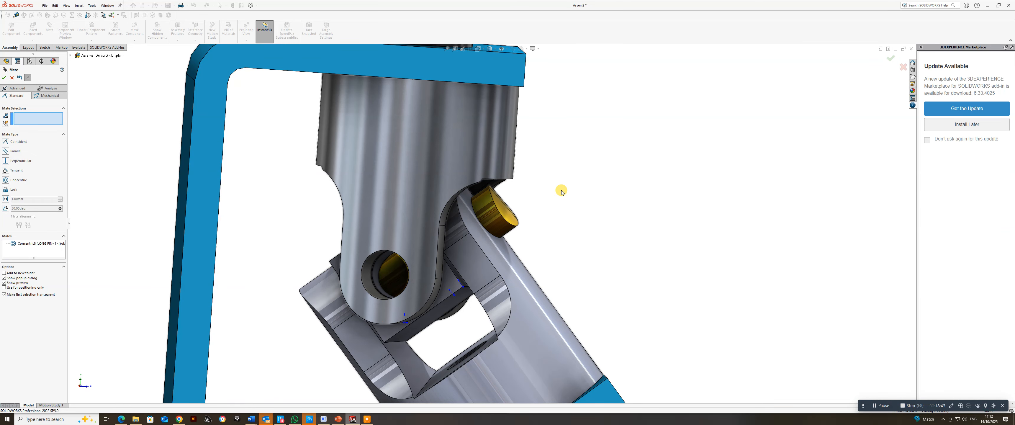
mouse_move(504, 215)
middle_down()
mouse_move(457, 167)
mouse_move(451, 133)
mouse_move(509, 207)
middle_up()
click(511, 209)
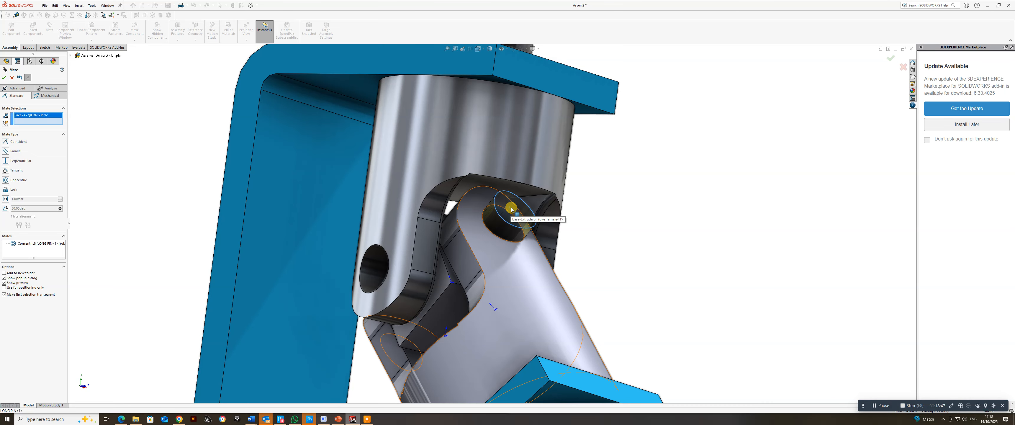
click(536, 281)
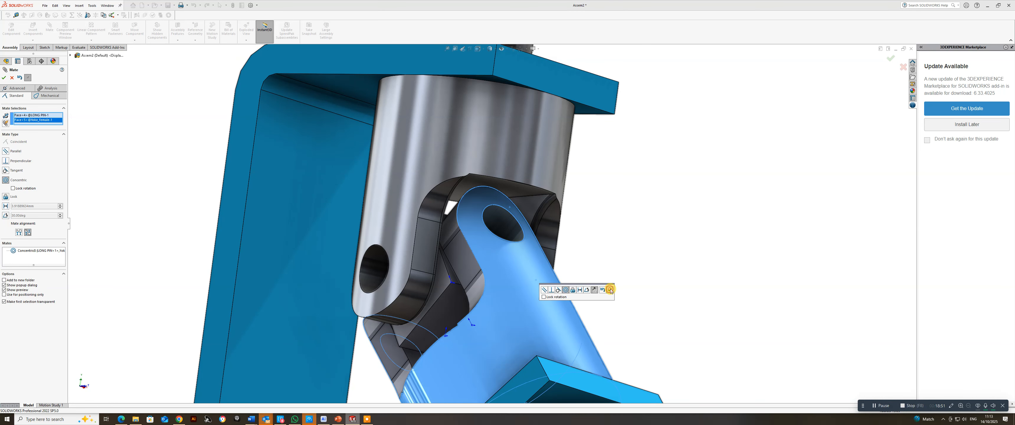
click(610, 290)
middle_drag(494, 194, 477, 372)
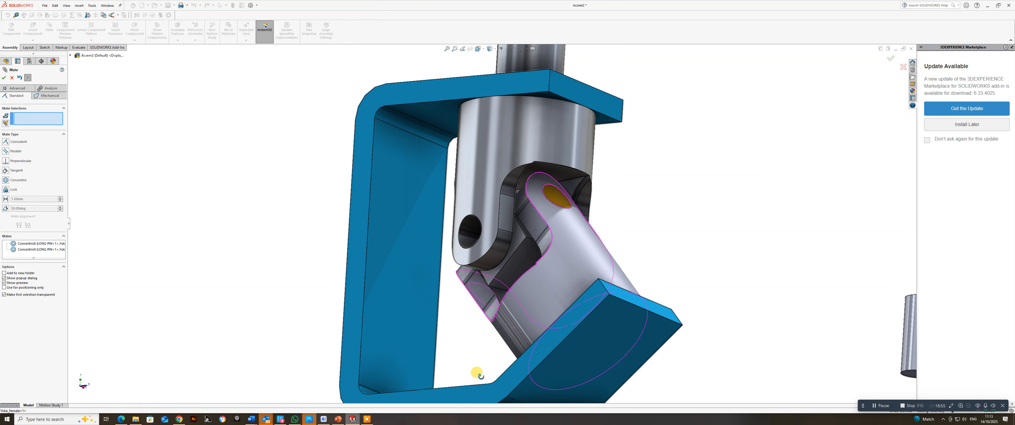
- Add a concentric mate between the short pin and the upper yoke's fork arm hole
scroll(530, 281, up, 4)
middle_drag(534, 260, 530, 291)
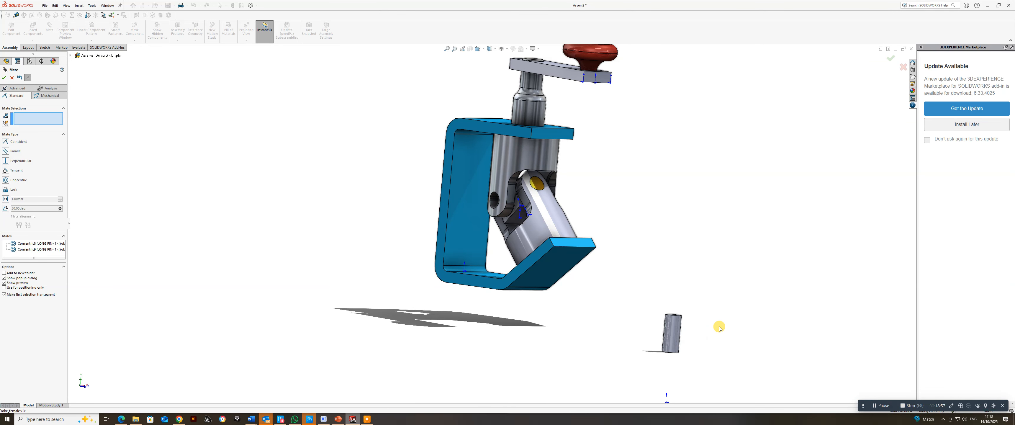
click(673, 335)
scroll(503, 195, down, 3)
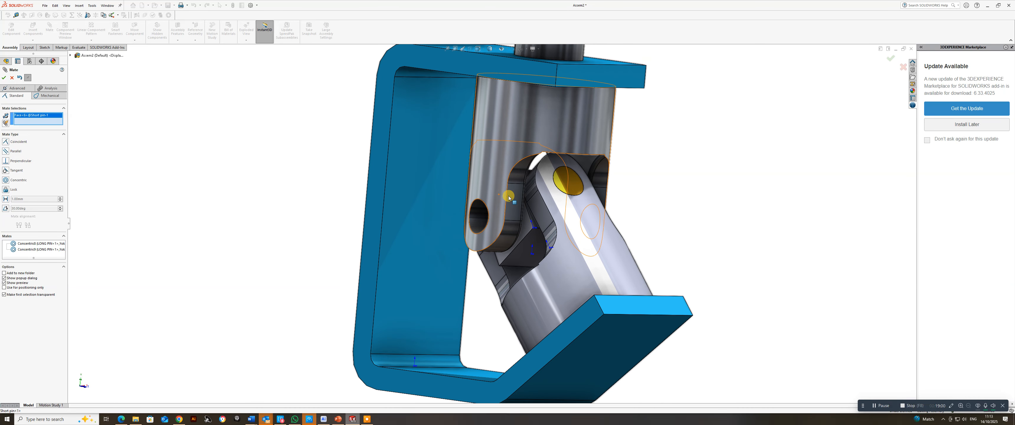
click(475, 220)
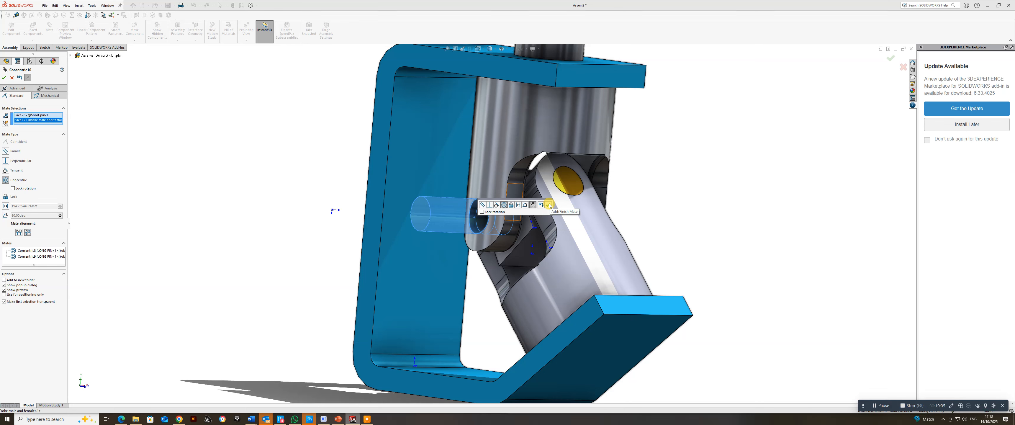
click(549, 205)
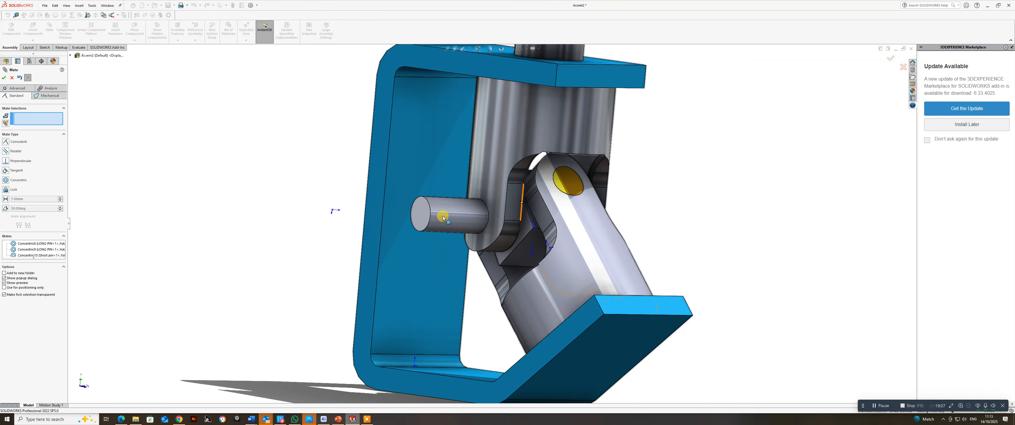
- Add a tangent mate between the short pin's end face and the upper yoke's outer cylindrical face, and inspect the pin's position
click(423, 218)
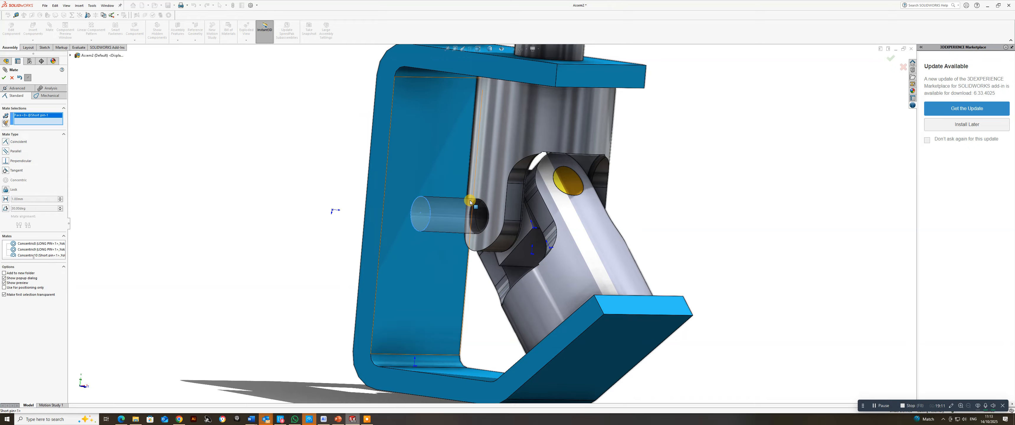
click(488, 153)
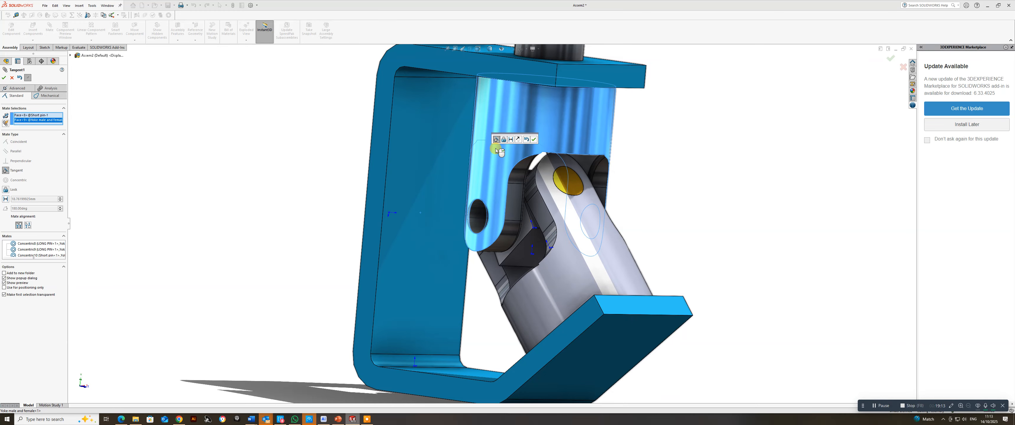
click(534, 141)
scroll(483, 222, down, 5)
middle_drag(484, 221, 360, 273)
scroll(462, 231, up, 3)
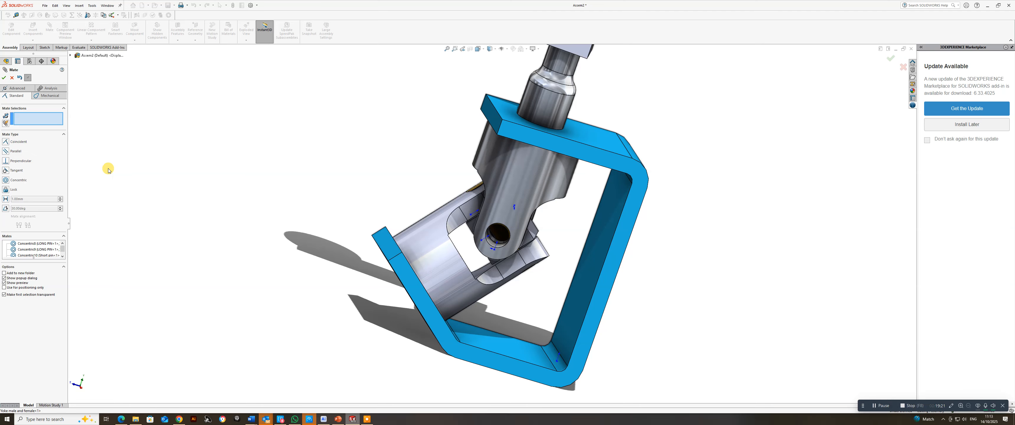
- Finish the current mates and insert the pin part in its SHORT configuration in the empty space beside the bracket
click(4, 78)
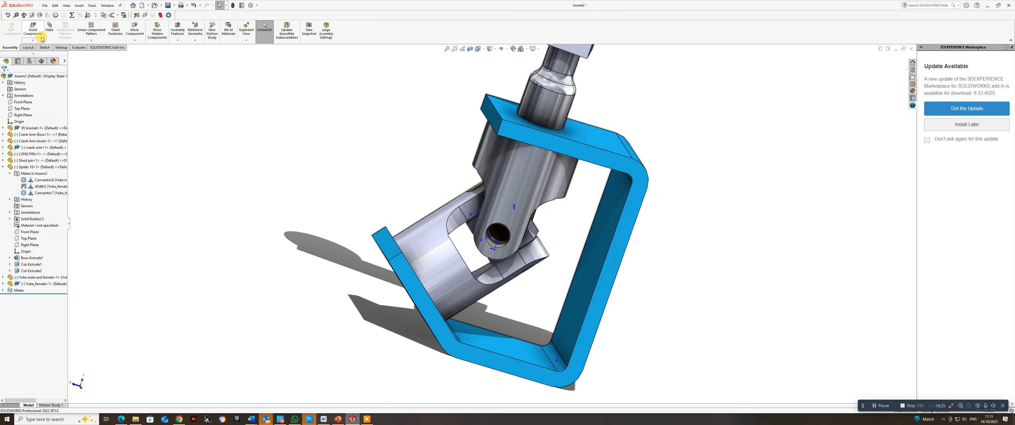
click(34, 28)
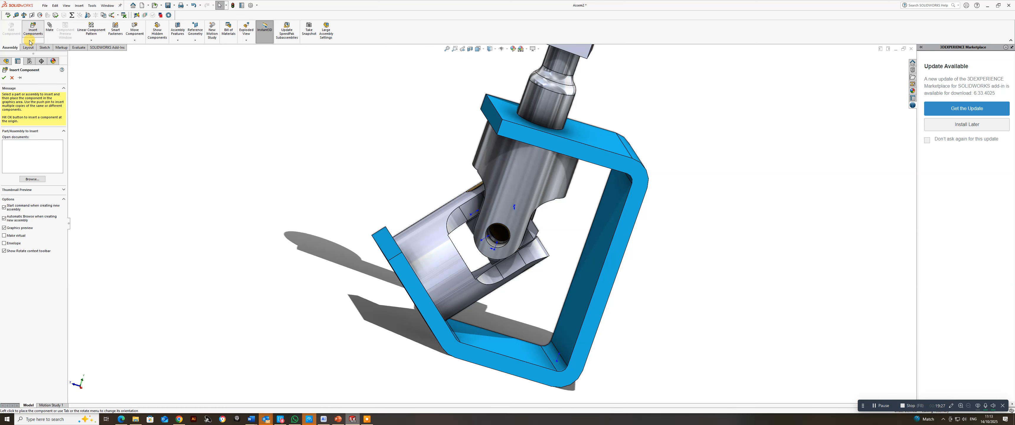
click(32, 179)
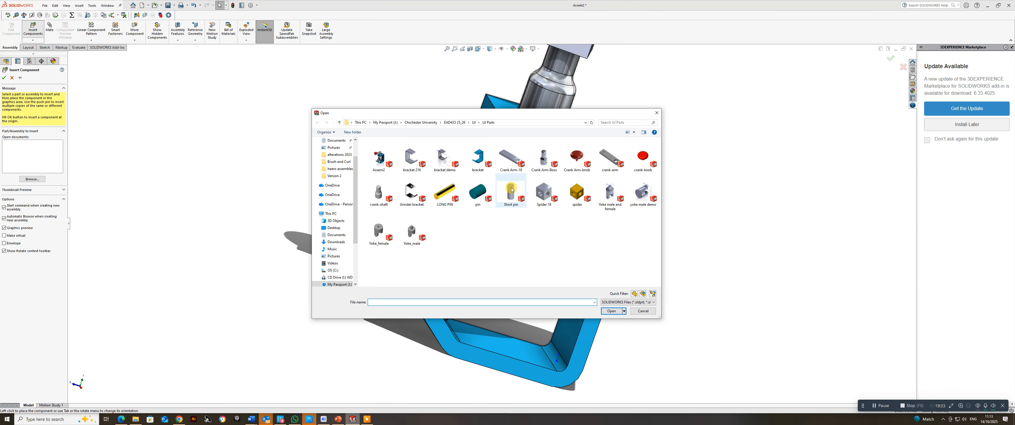
click(478, 194)
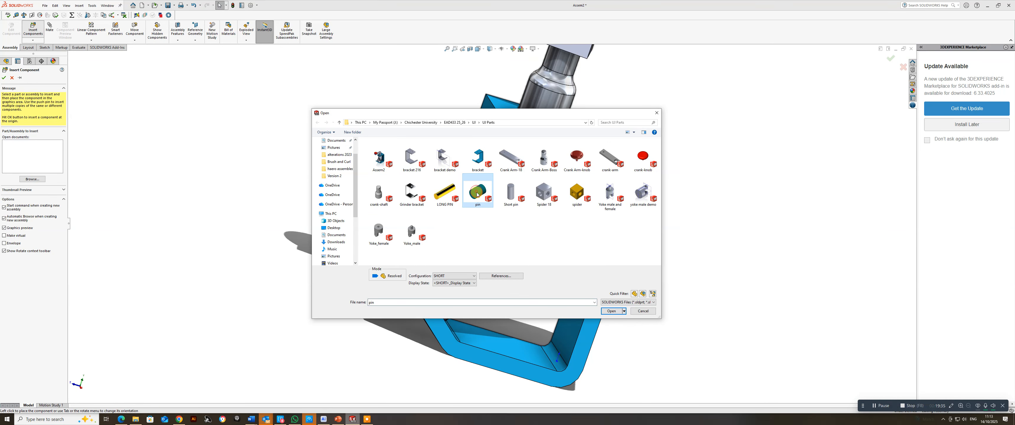
click(617, 311)
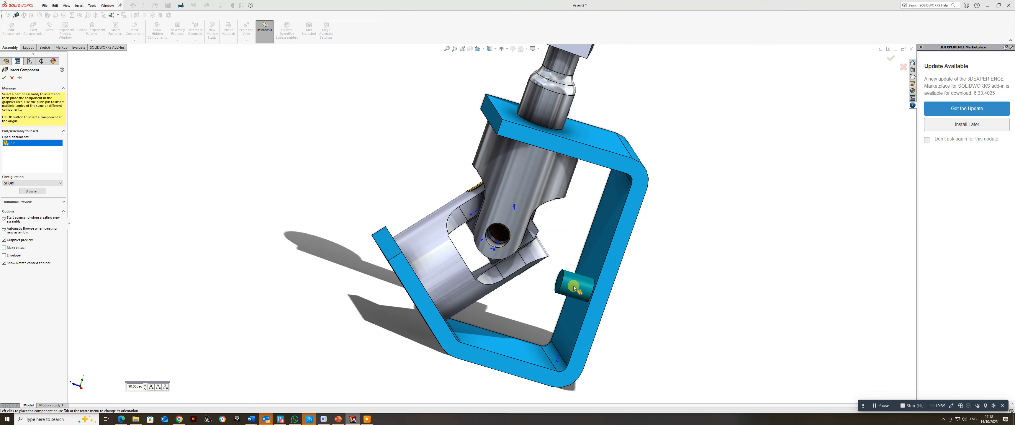
click(648, 292)
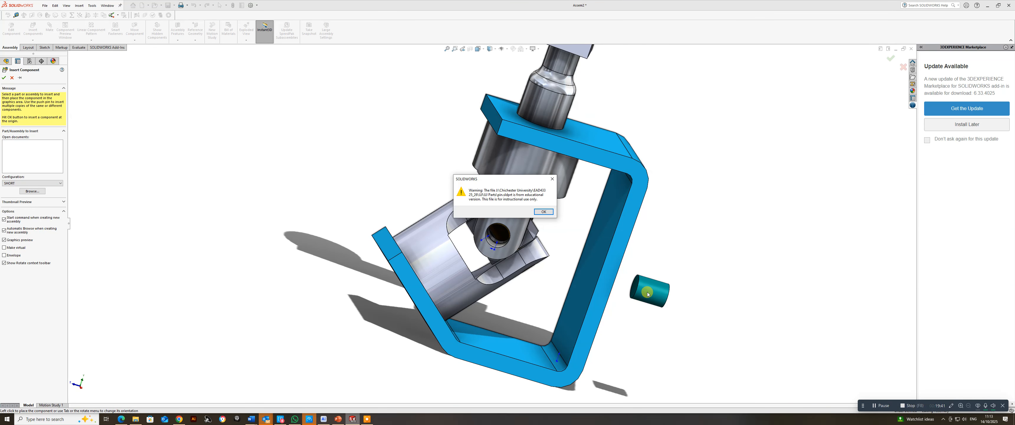
click(550, 215)
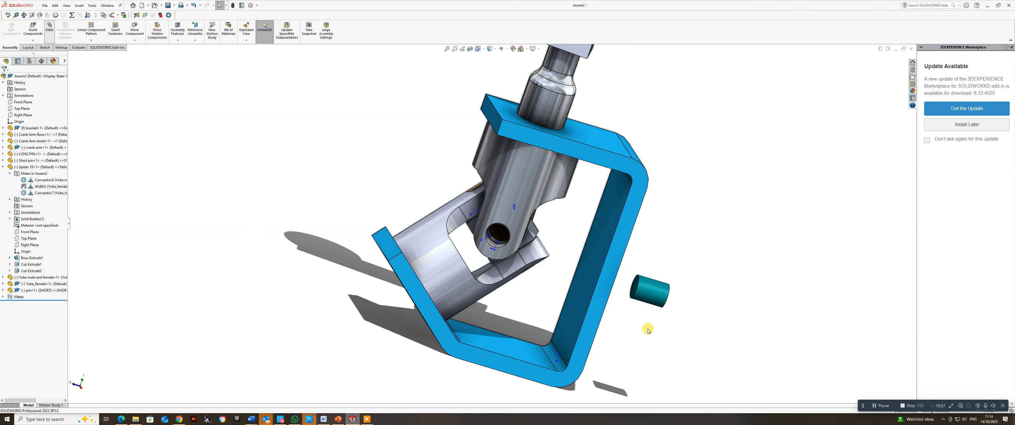
- Add a concentric mate between the inserted pin and the upper yoke's open fork hole, and slide the pin clear of the yoke
click(656, 293)
mouse_move(512, 241)
middle_down()
mouse_move(555, 282)
mouse_move(514, 239)
middle_up()
click(509, 242)
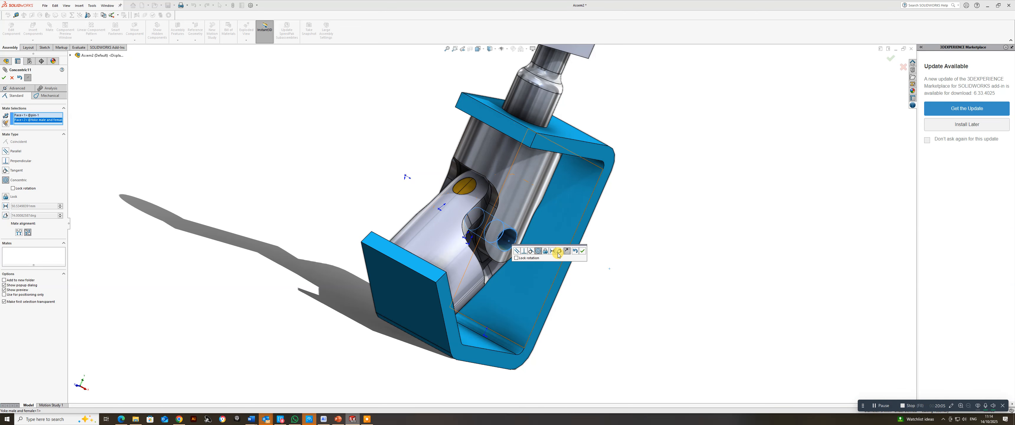
click(583, 251)
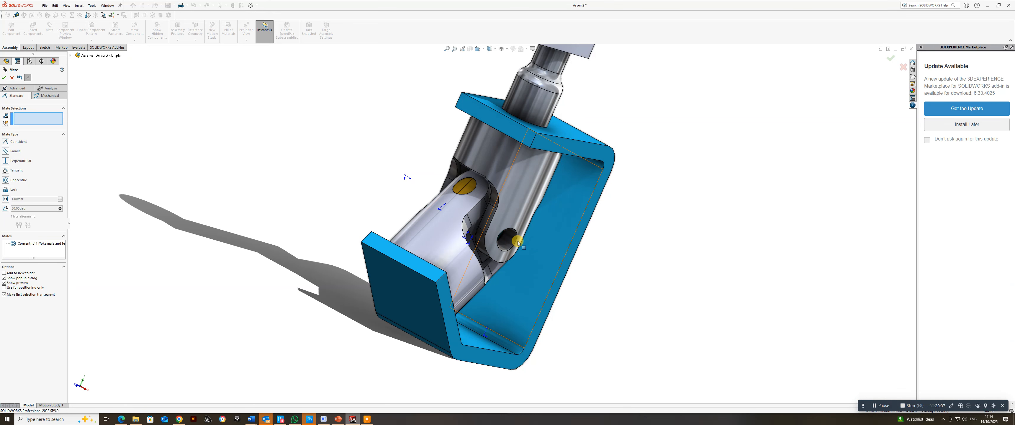
drag(507, 242, 695, 296)
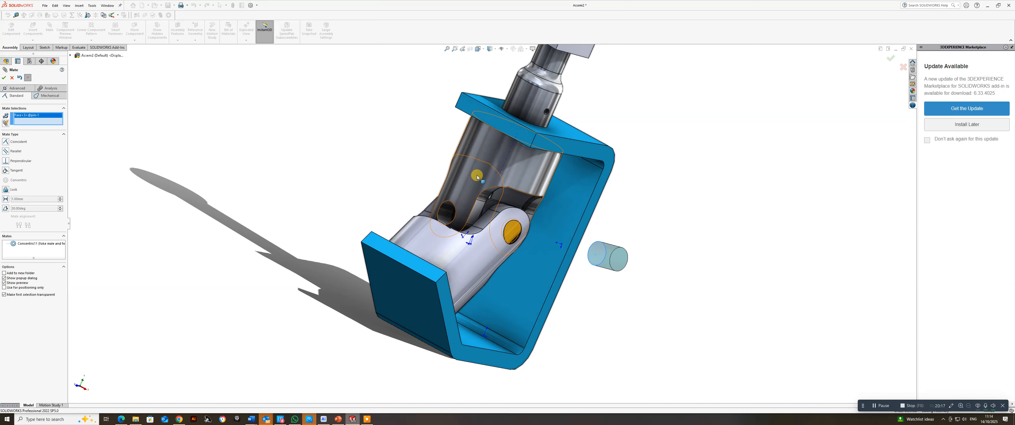
click(477, 145)
middle_drag(477, 150, 489, 216)
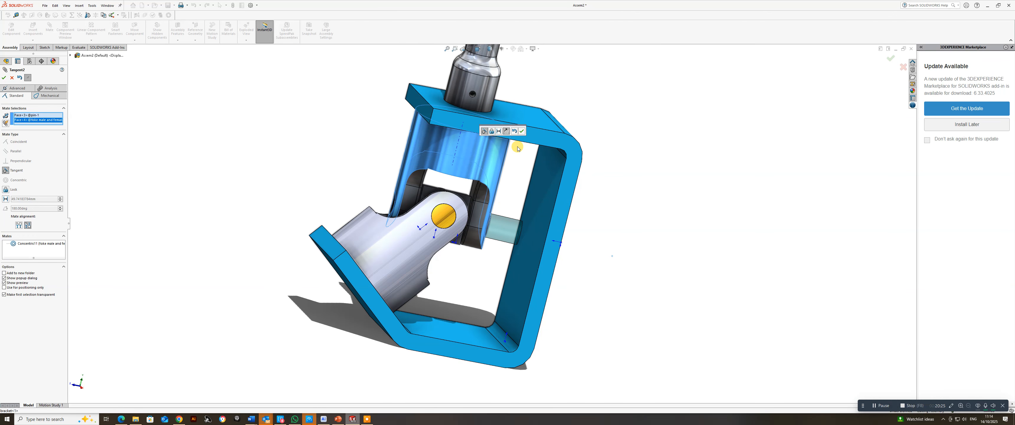
click(512, 133)
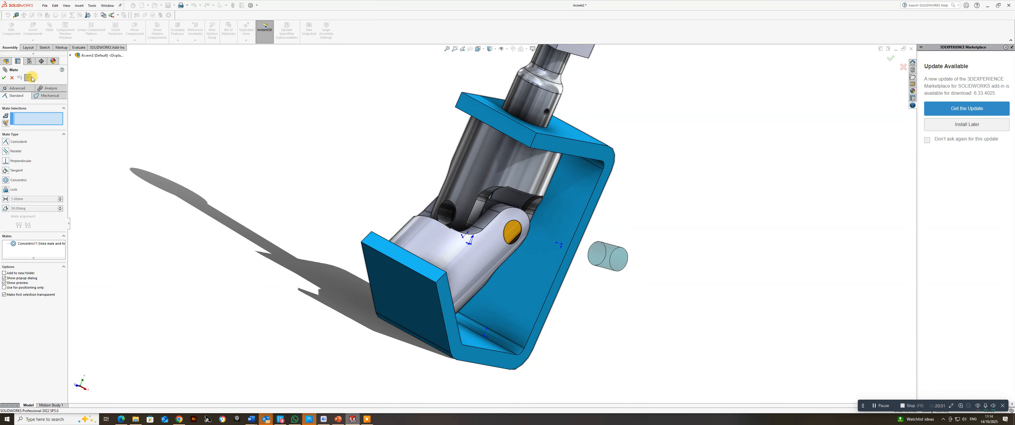
click(12, 78)
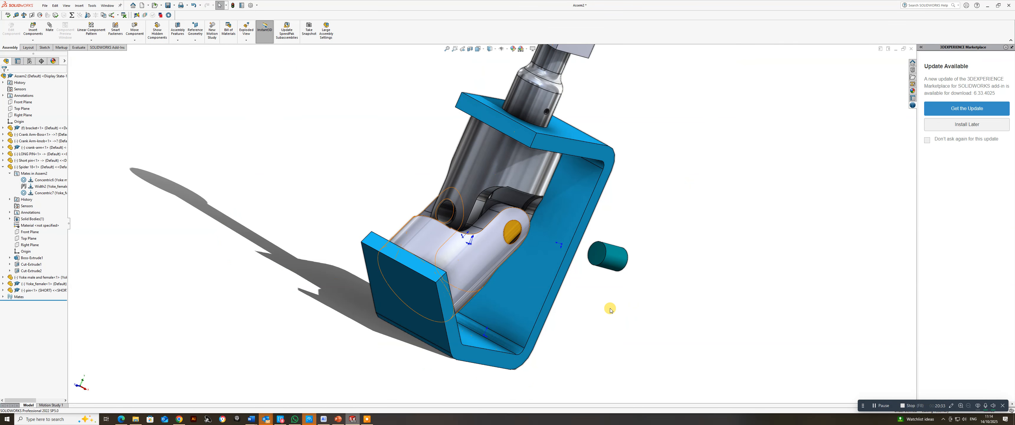
- Slide the pin to the opposite fork arm and add a tangent mate between its end face and the upper yoke's outer cylindrical face
drag(611, 257, 410, 204)
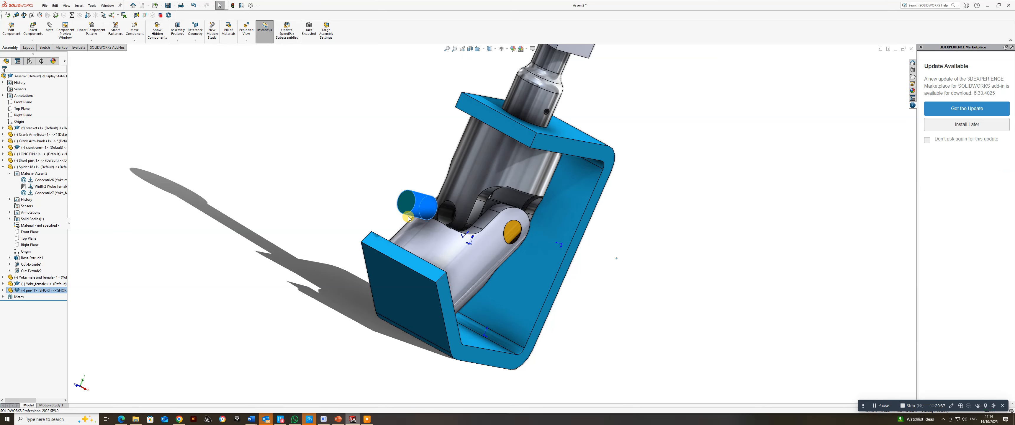
click(350, 144)
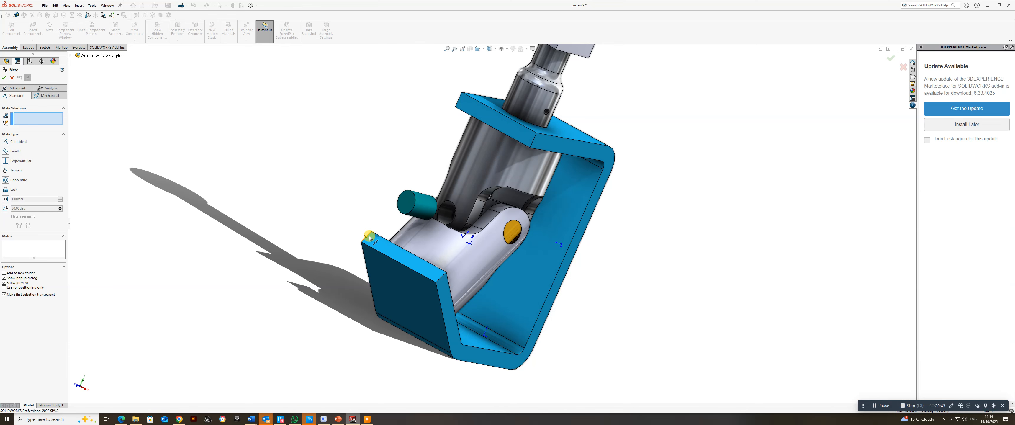
click(406, 205)
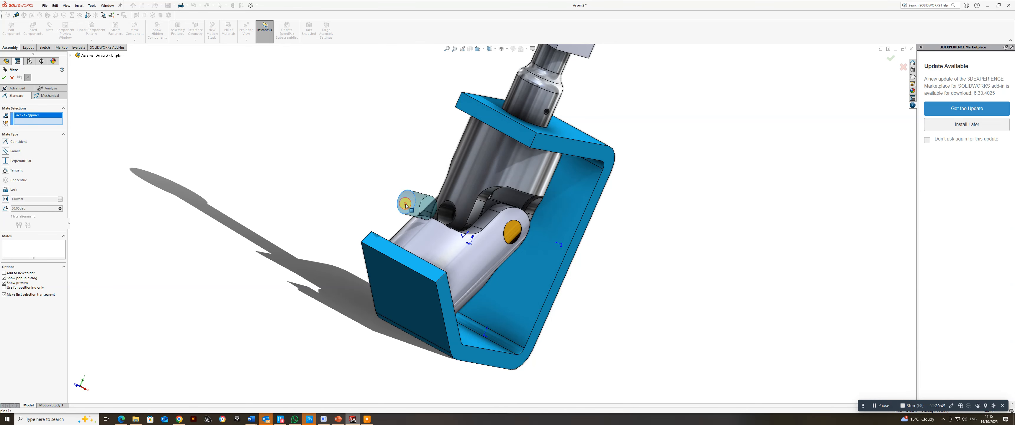
click(457, 181)
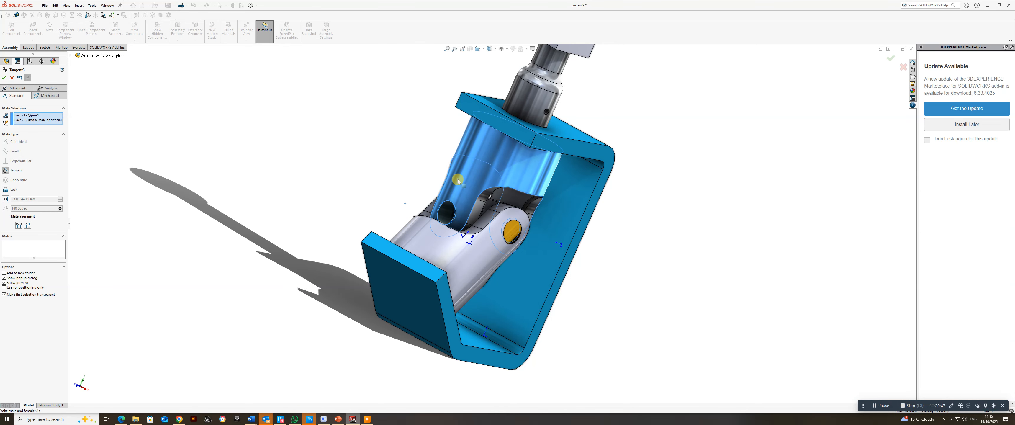
click(452, 173)
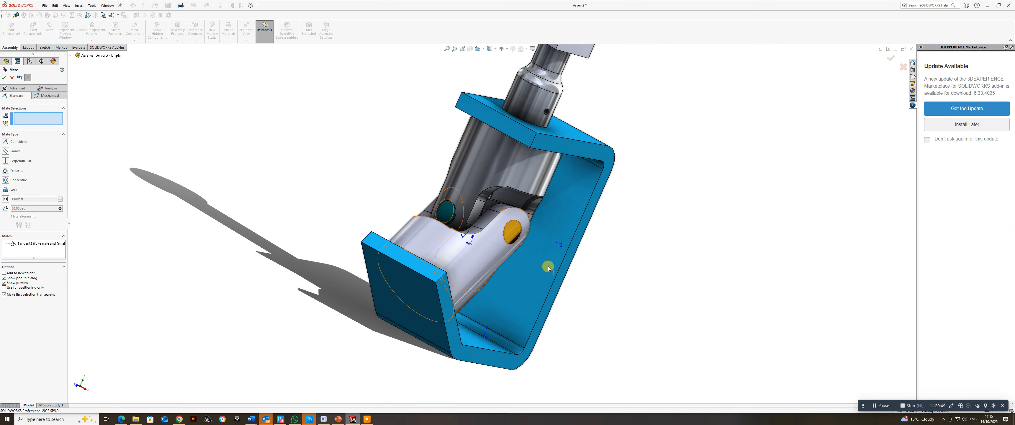
scroll(555, 265, up, 5)
middle_drag(520, 211, 300, 195)
scroll(372, 129, down, 2)
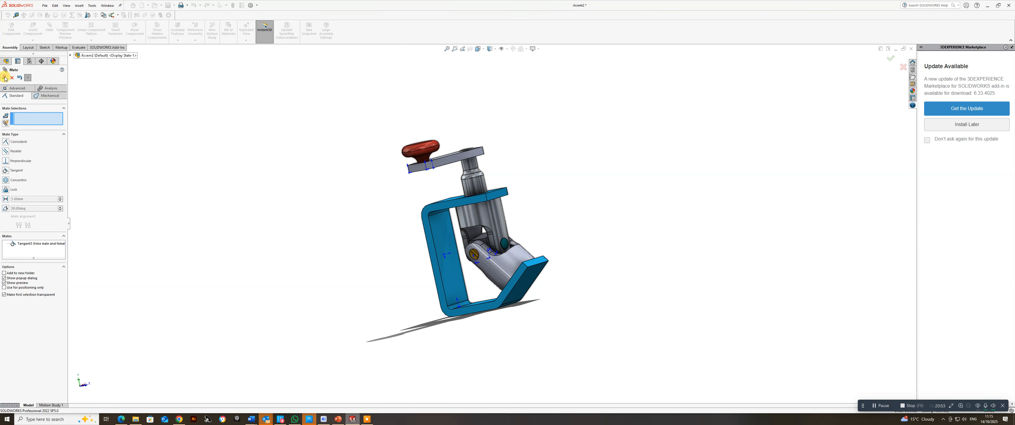
key(Escape)
- Turn the crank by its knob and examine the joint's movement from several sides
scroll(481, 189, down, 1)
middle_drag(500, 221, 526, 242)
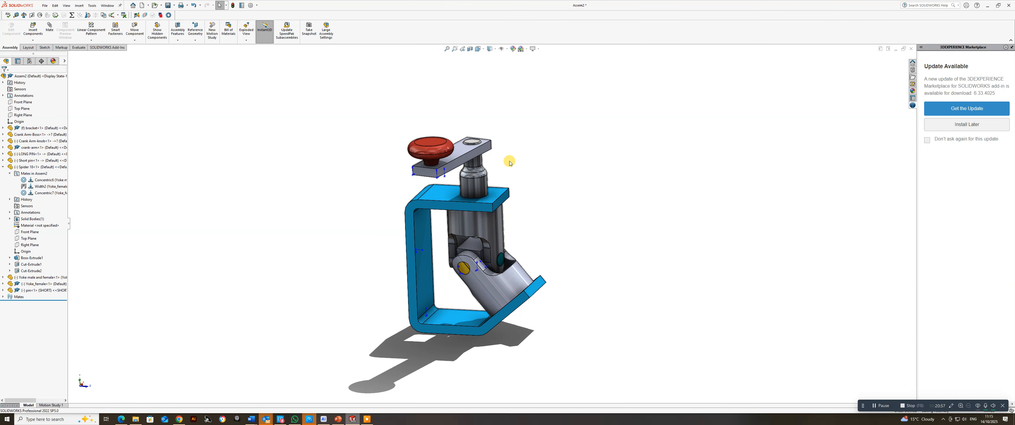
drag(430, 145, 468, 184)
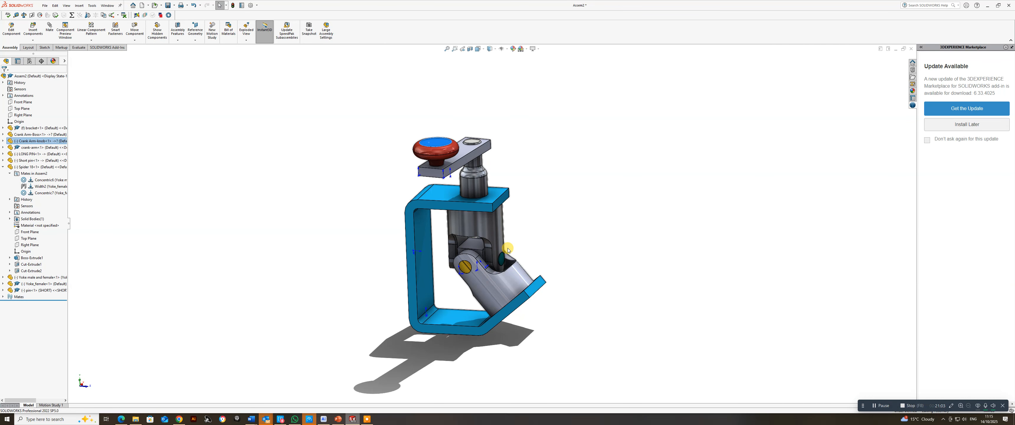
scroll(492, 268, down, 2)
middle_drag(492, 266, 514, 246)
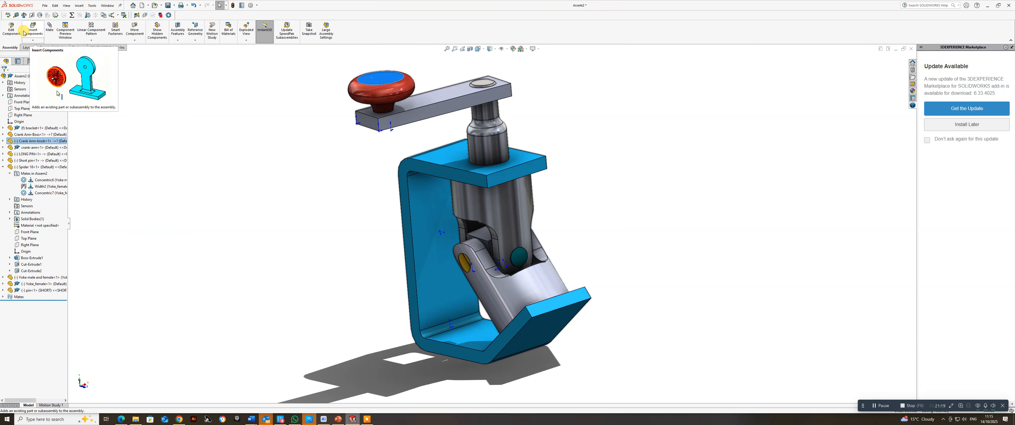
middle_drag(376, 192, 422, 257)
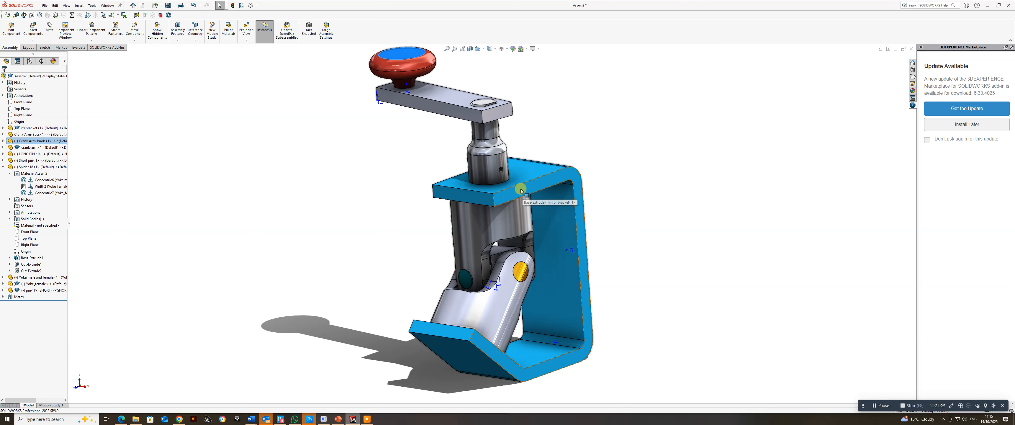
middle_drag(564, 273, 558, 230)
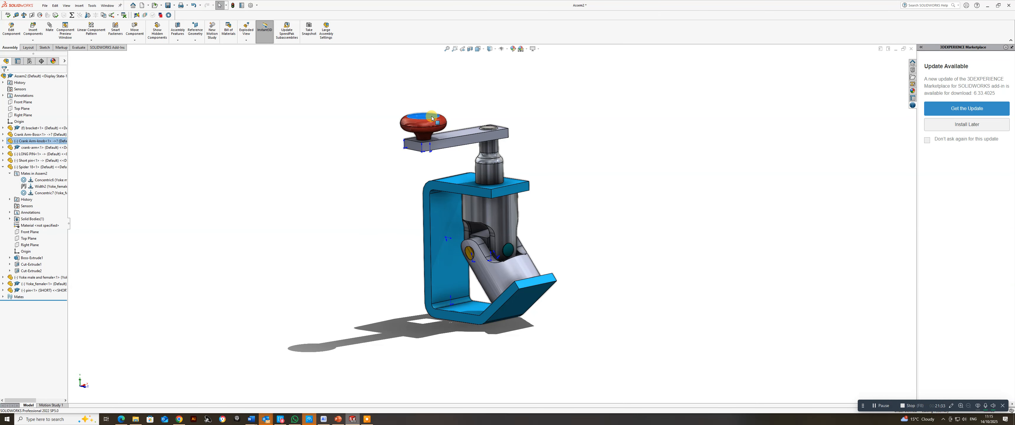
click(499, 105)
drag(457, 118, 410, 144)
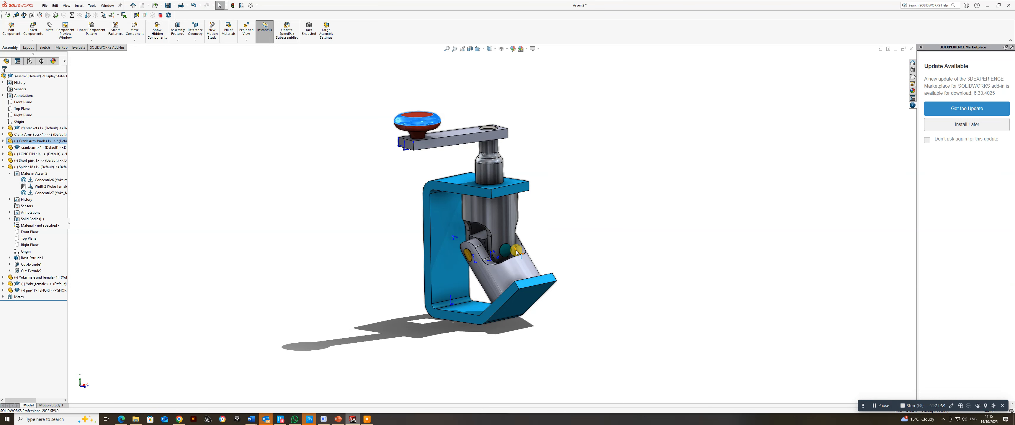
- Examine how the spider and the two yoke forks clear each other up close while turning the joint
scroll(510, 249, down, 1)
scroll(510, 250, down, 3)
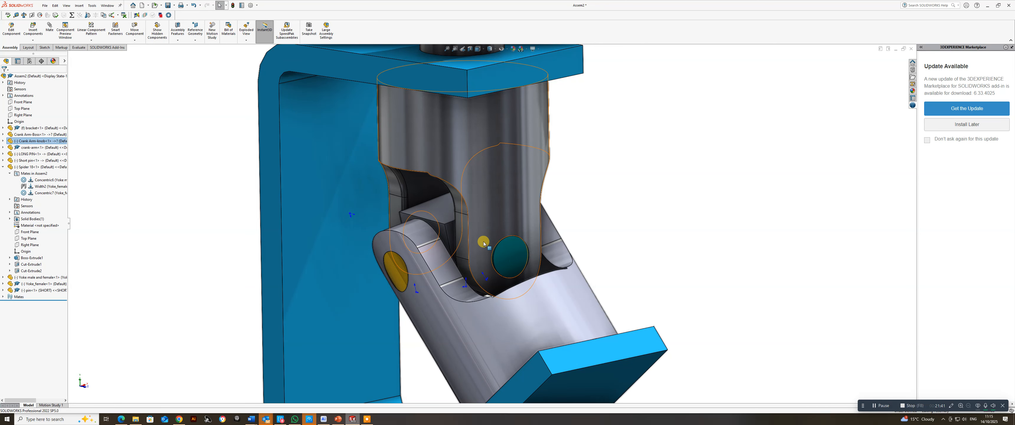
scroll(427, 223, down, 2)
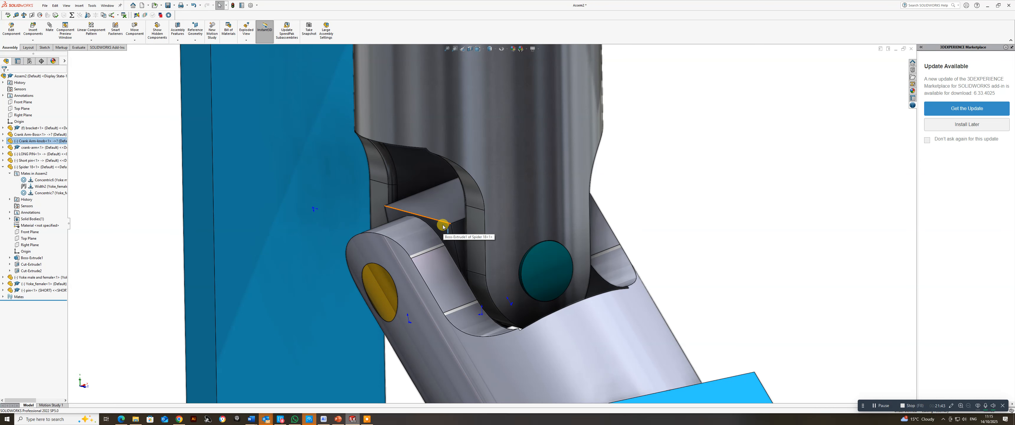
click(396, 181)
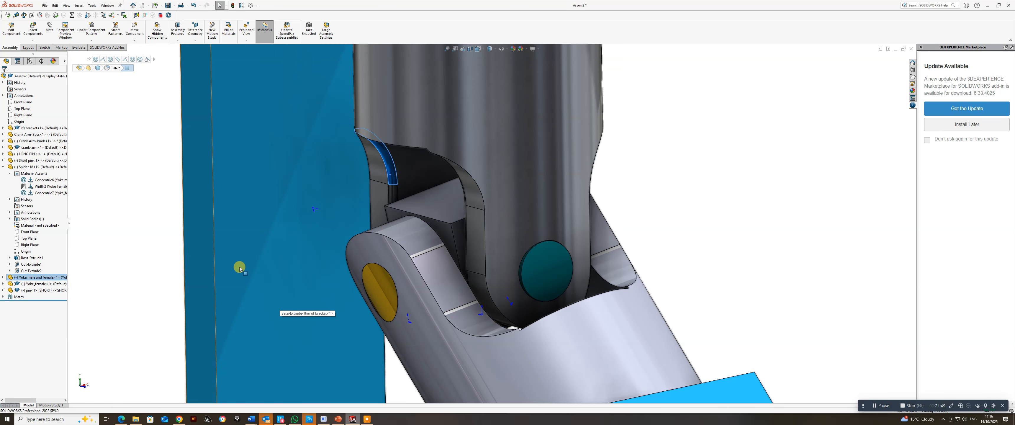
middle_drag(437, 227, 492, 207)
scroll(521, 145, up, 1)
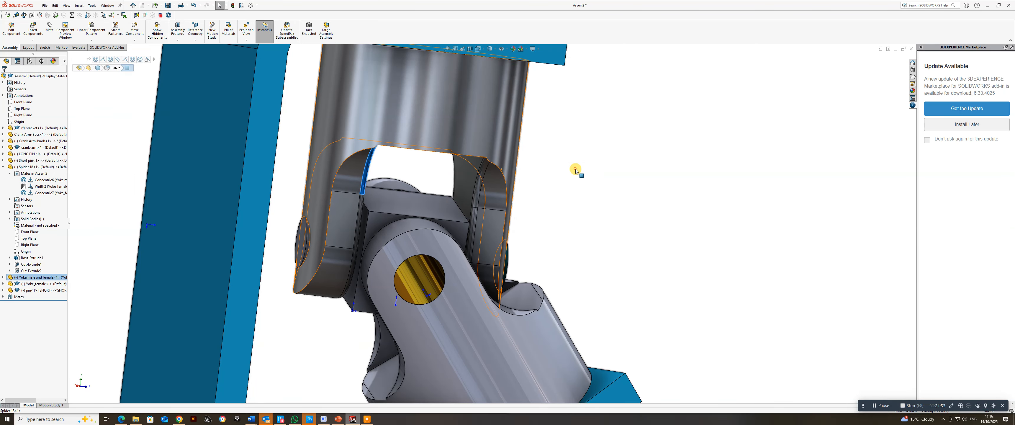
click(576, 170)
drag(457, 94, 585, 149)
middle_drag(526, 270, 502, 124)
drag(503, 125, 567, 224)
scroll(566, 227, down, 5)
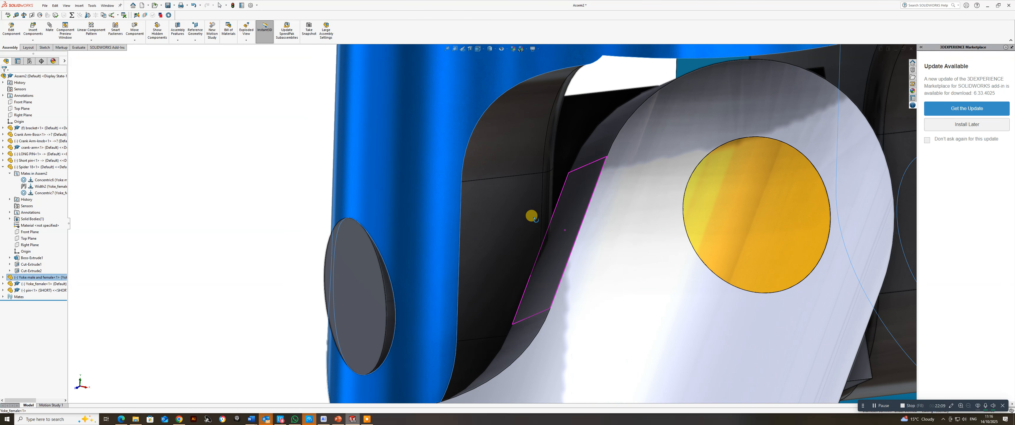
right_click(523, 210)
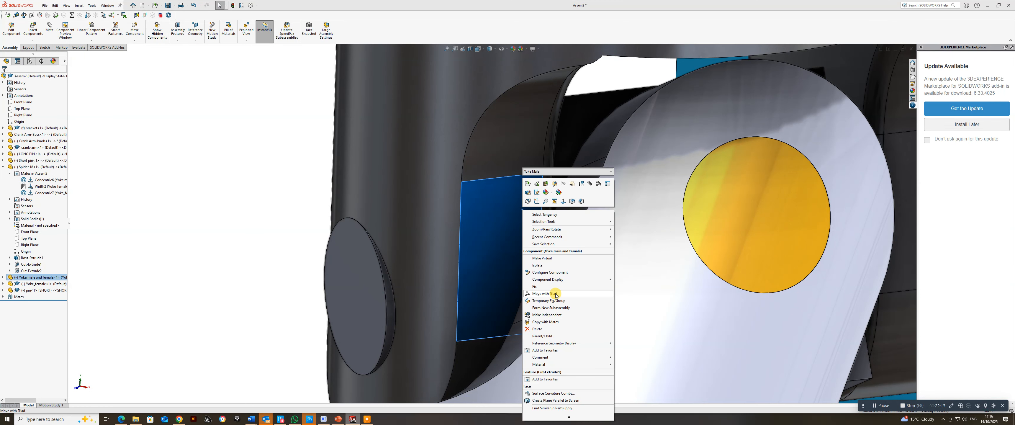
mouse_move(552, 365)
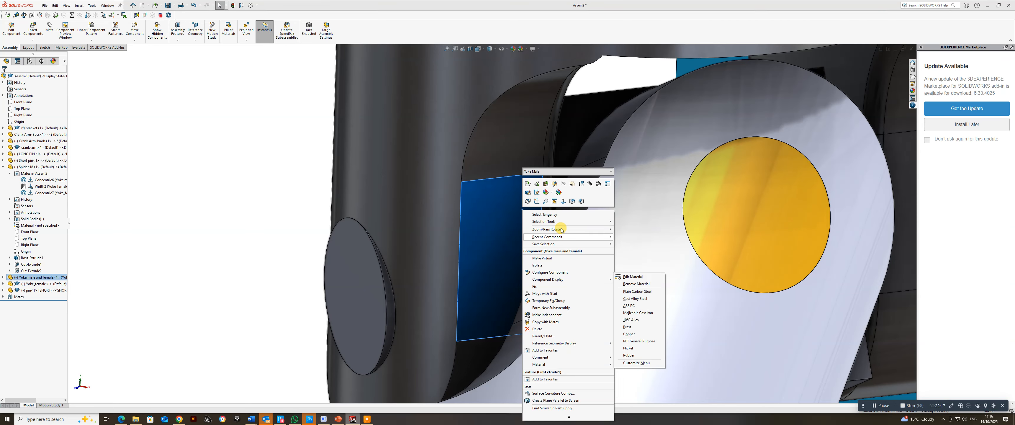
mouse_move(551, 222)
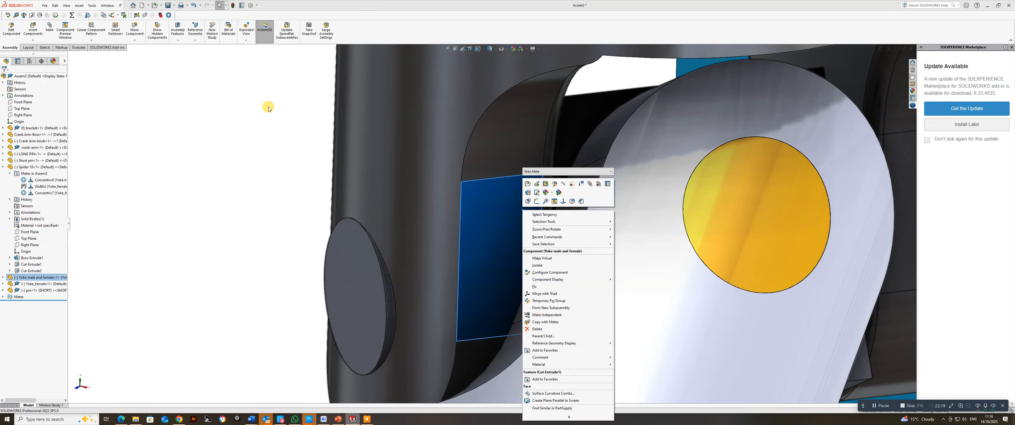
- Create a new motion study for the universal joint assembly
click(212, 28)
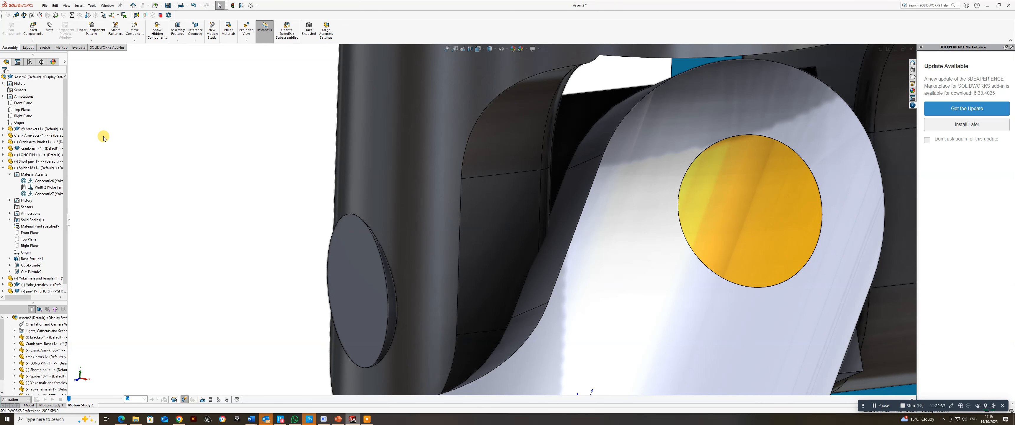
scroll(537, 229, up, 10)
middle_drag(523, 219, 711, 204)
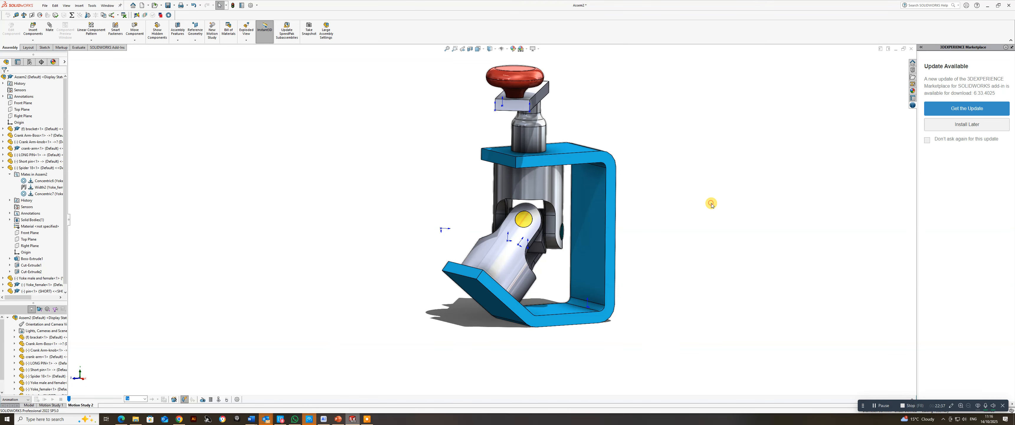